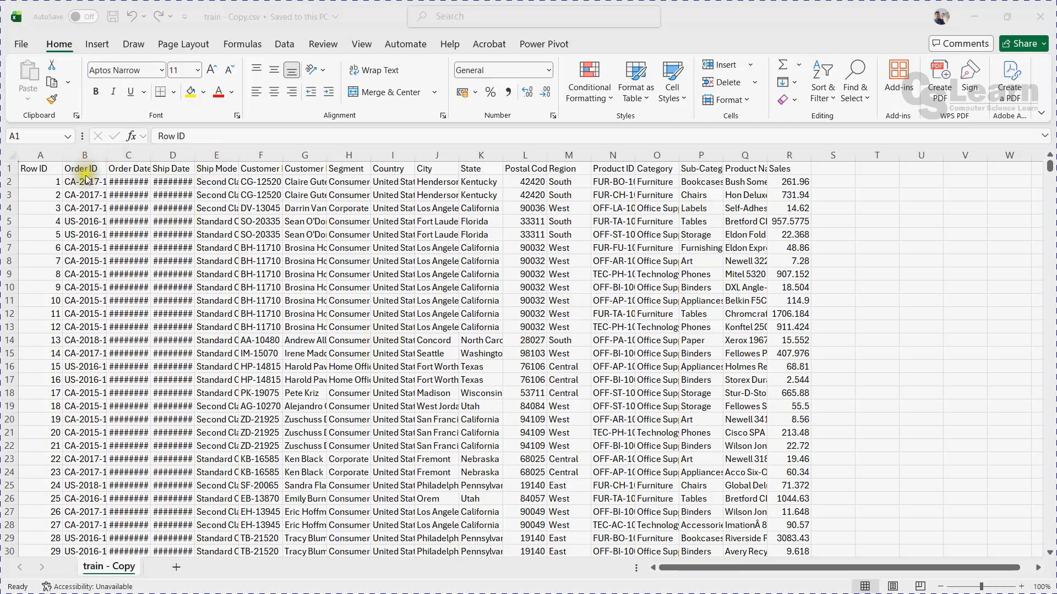
Look through the column headers of the raw sales data, starting from Row ID and going past Segment.
left_click(41, 167)
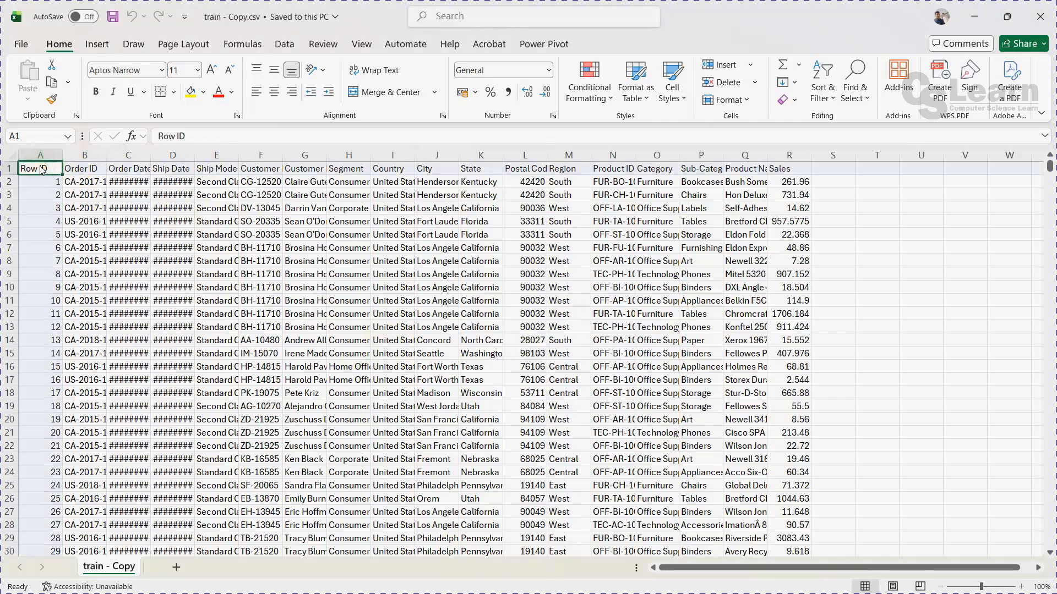
key("Right")
key("Right")
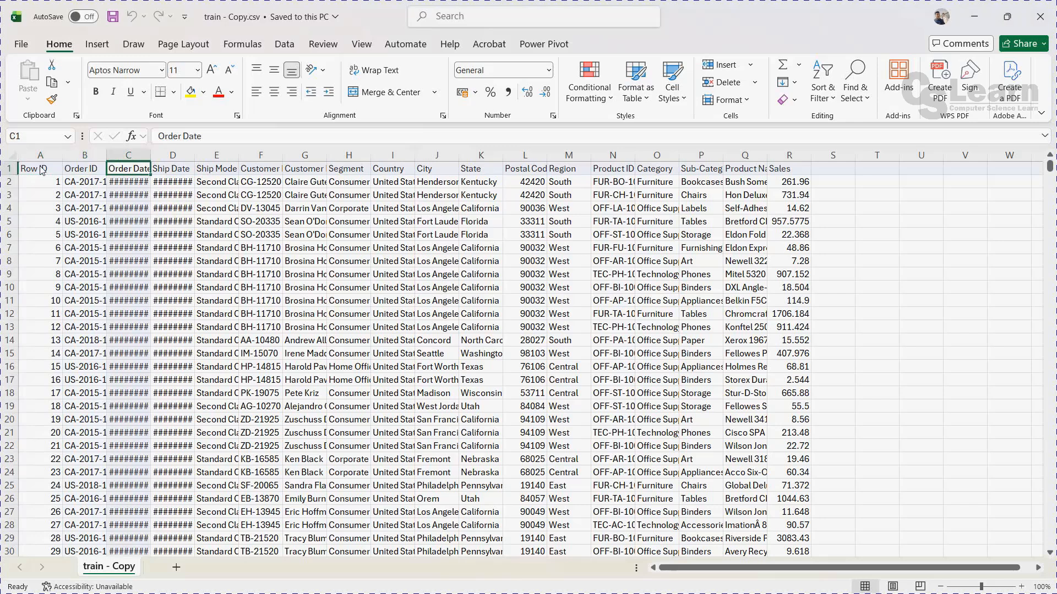
key("Right")
key("Right")
key("Right")
key("Right")
key("Right")
key("Right")
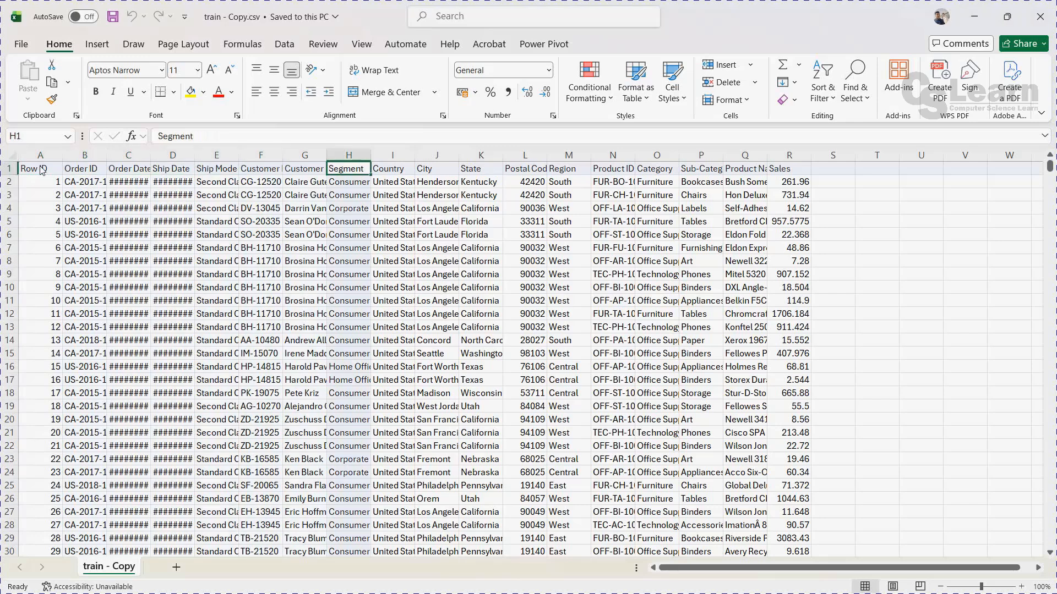
key("Right")
key("Right")
key("Left")
key("Left")
key("Left")
key("Left")
key("Left")
key("Left")
key("Left")
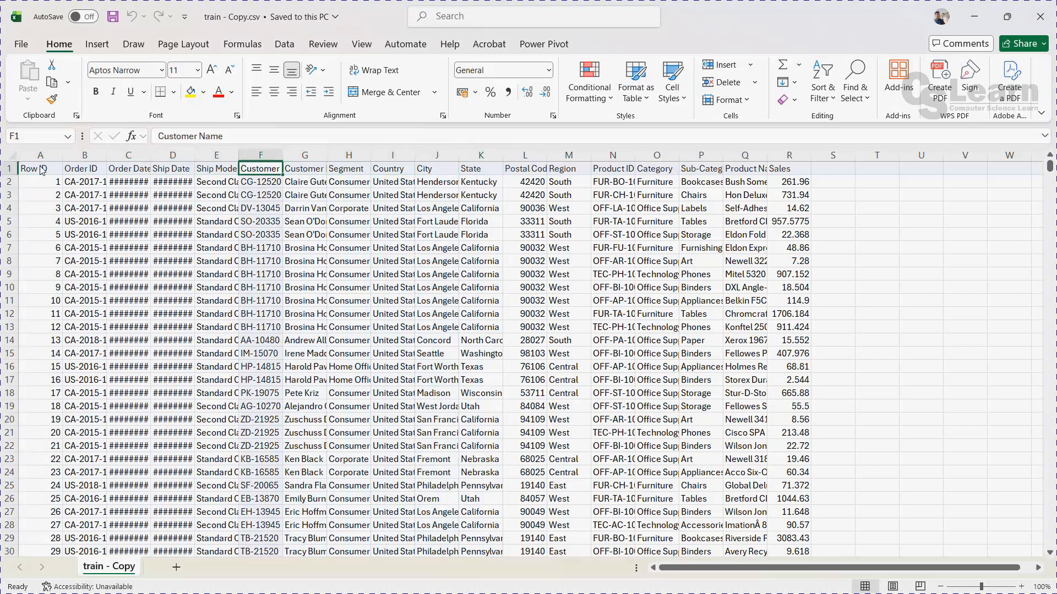
key("Left")
key("Left")
key("Left")
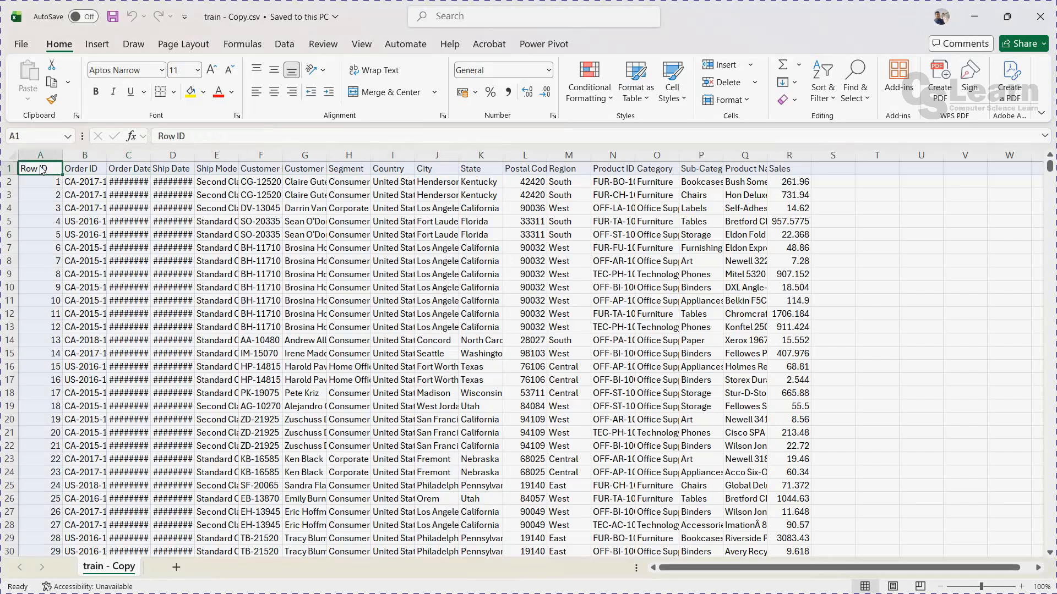
Auto-fit the widths of columns A through R to their contents.
left_click(40, 155)
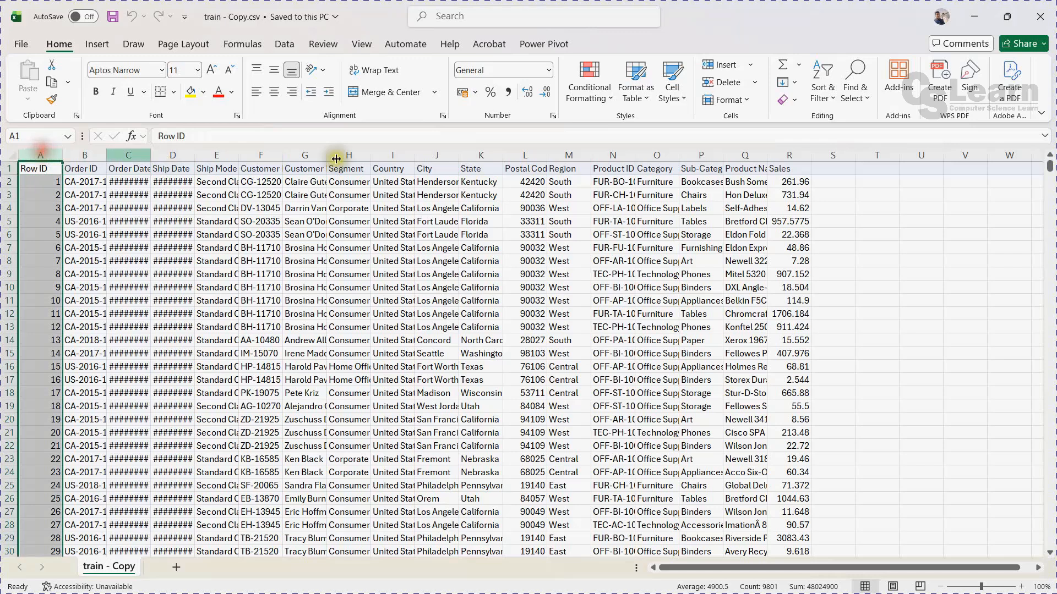
left_click(803, 156, "shift")
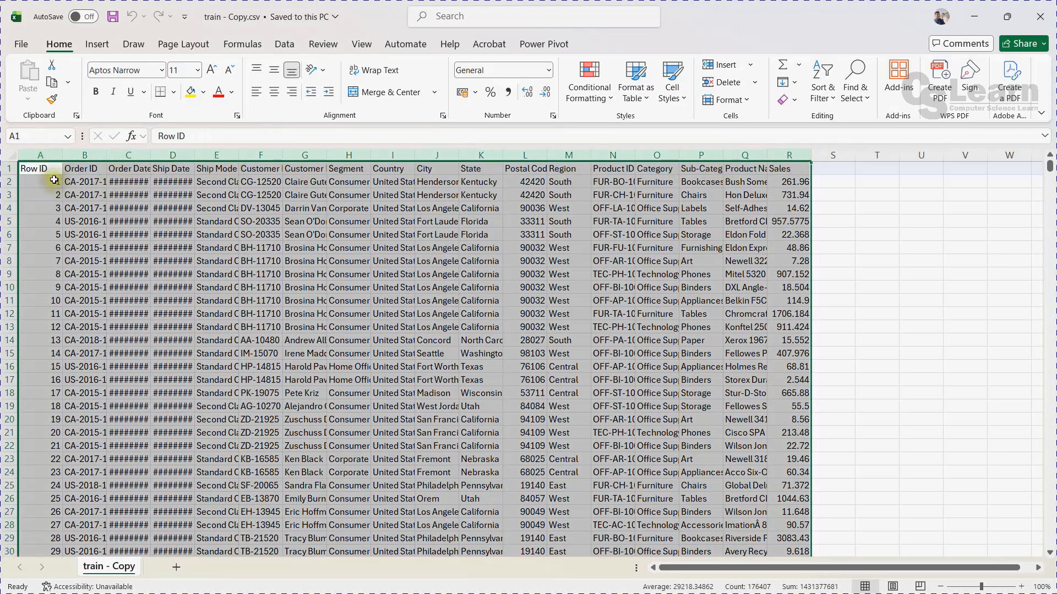
double_click(64, 153)
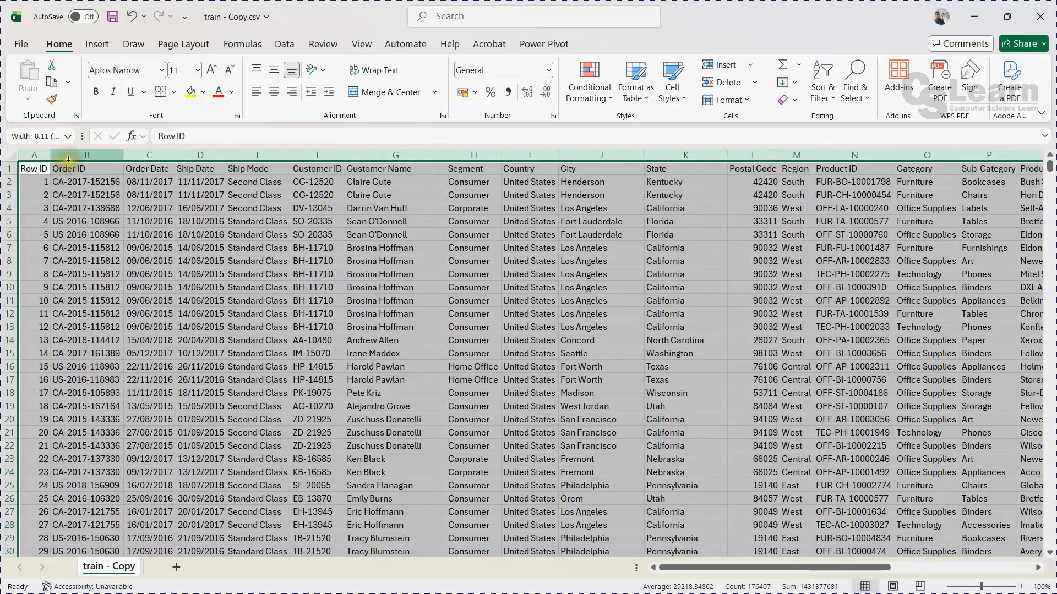
Format the data range A1:R9801 as a table with headers, using a light style with a dark blue header row.
left_click(42, 171)
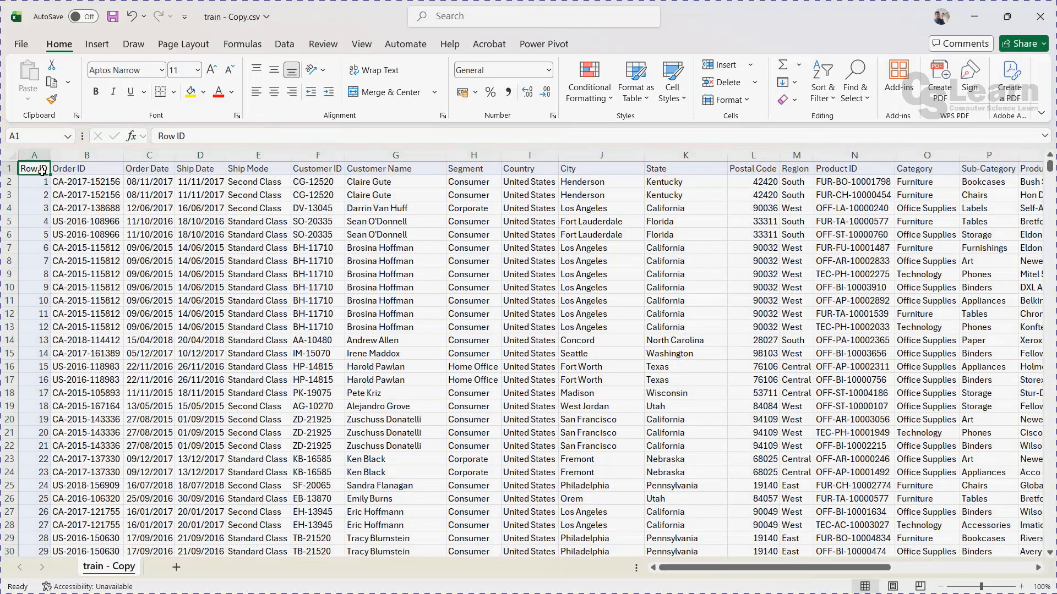
key("ctrl+shift+Right")
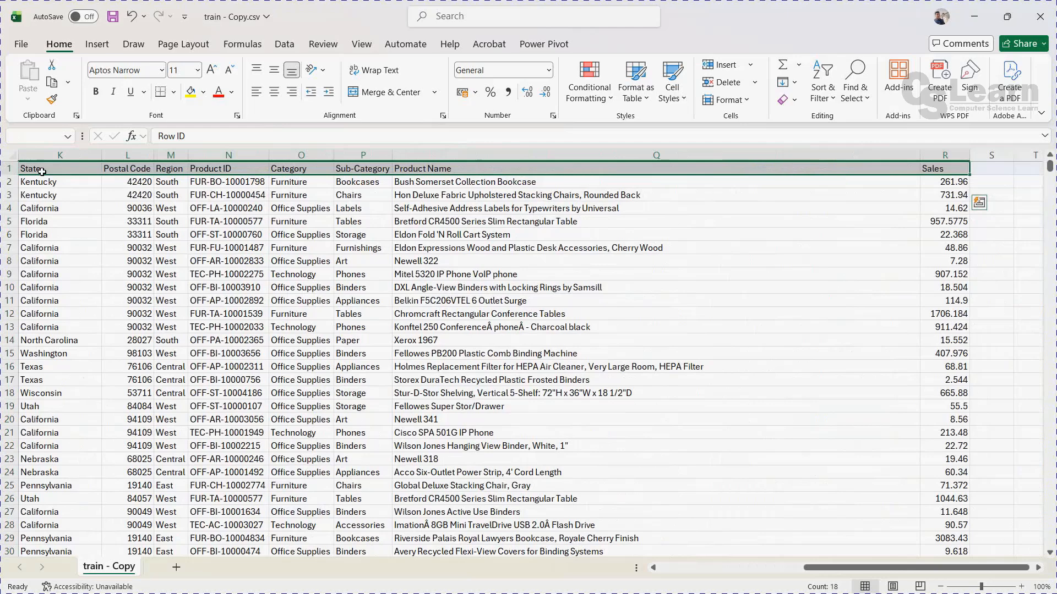
key("ctrl+shift+Down")
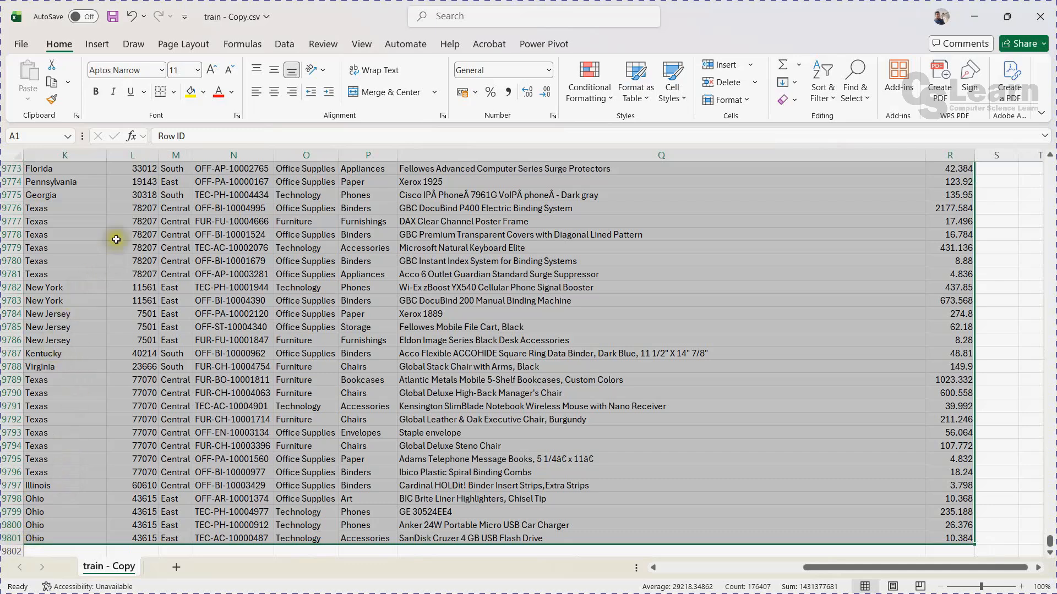
left_click(630, 104)
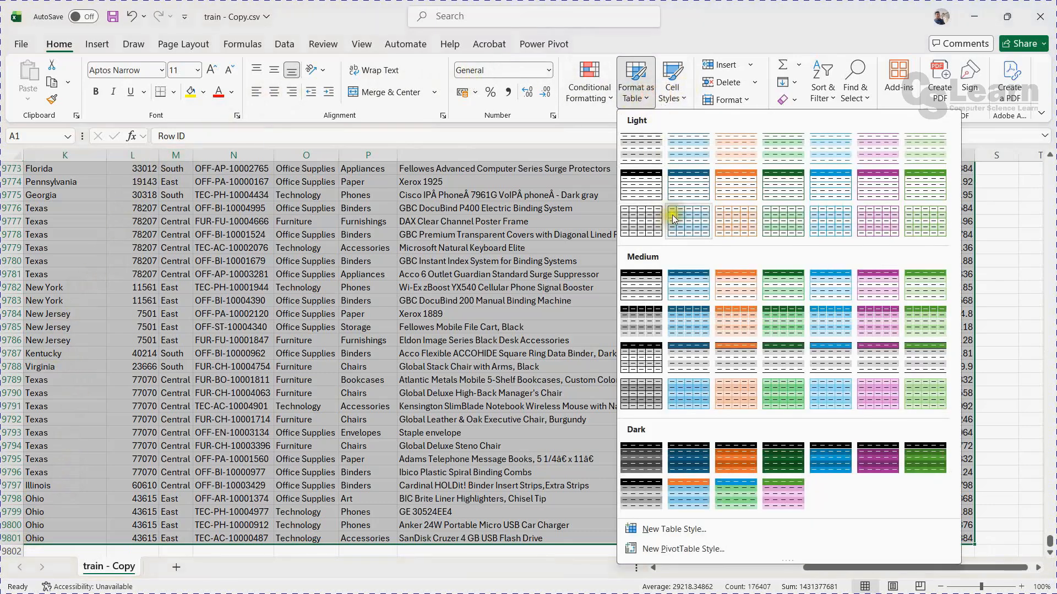
left_click(680, 183)
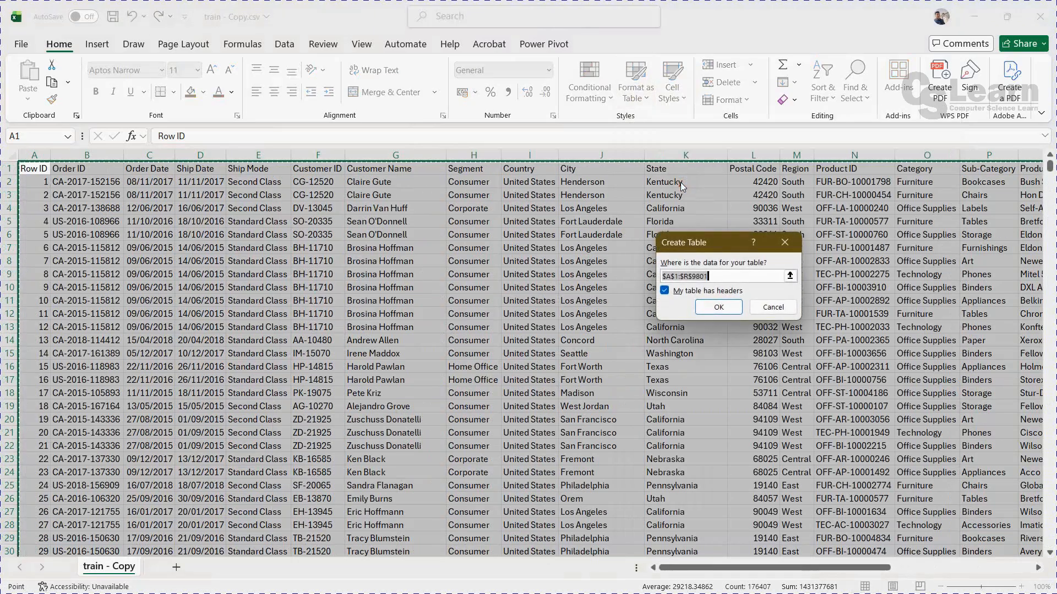
left_click(709, 306)
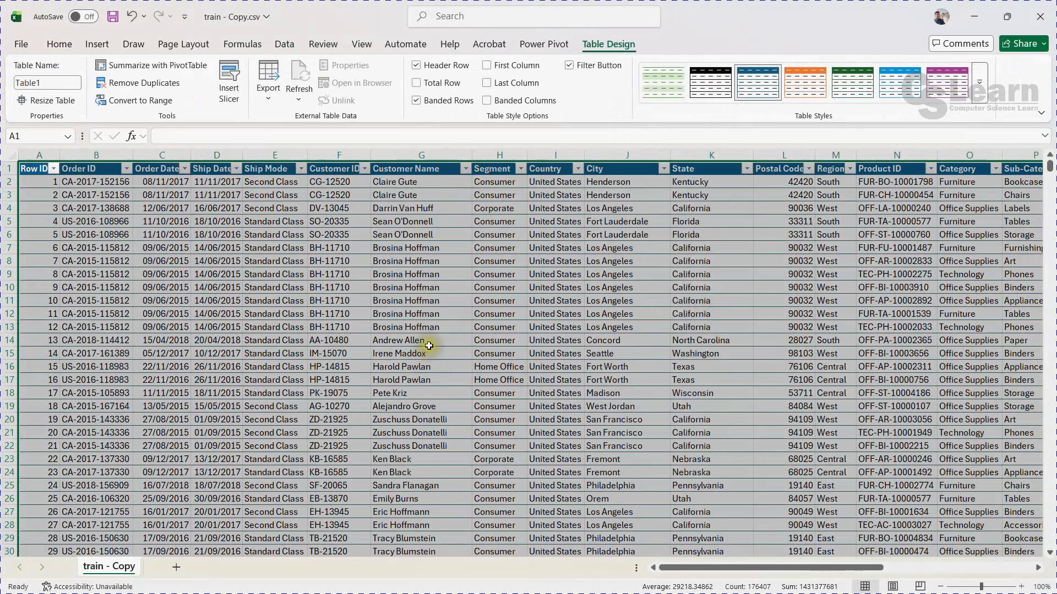
left_click(417, 313)
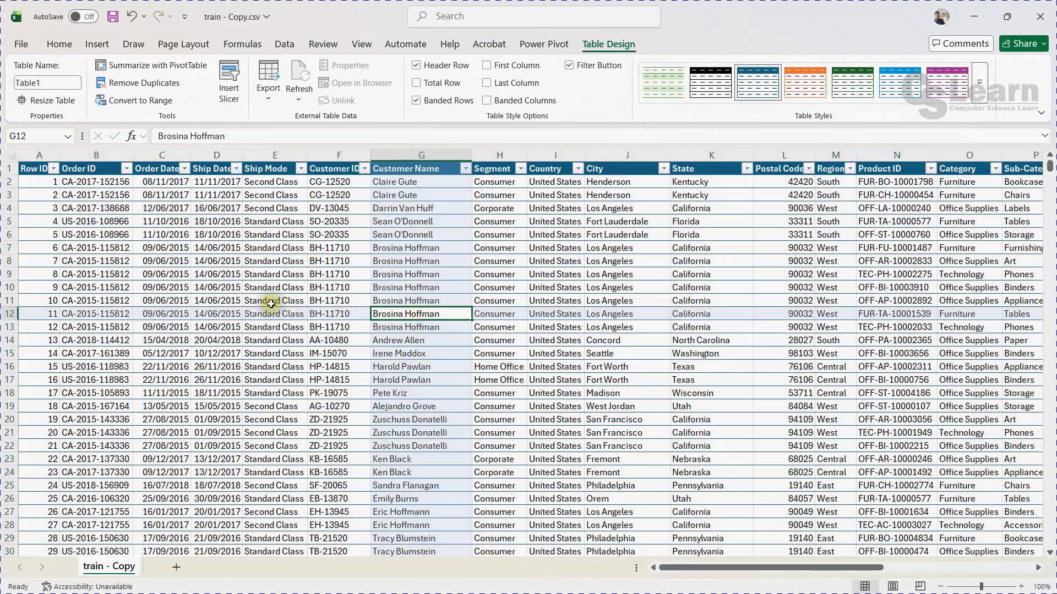
Review the table headers from Row ID to Ship Mode and the first few Ship Mode entries.
left_click(34, 170)
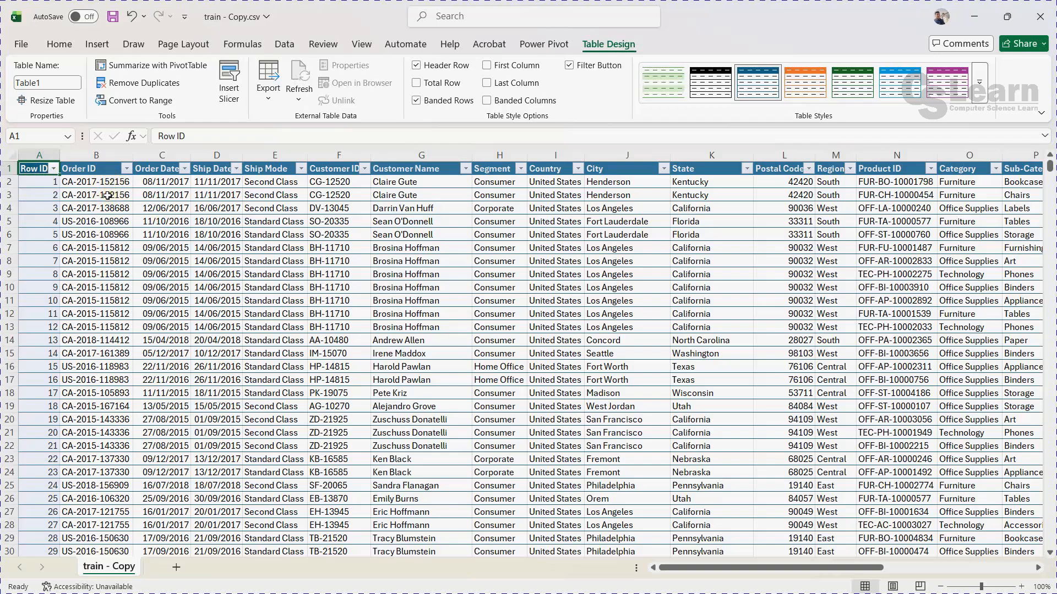
key("Right")
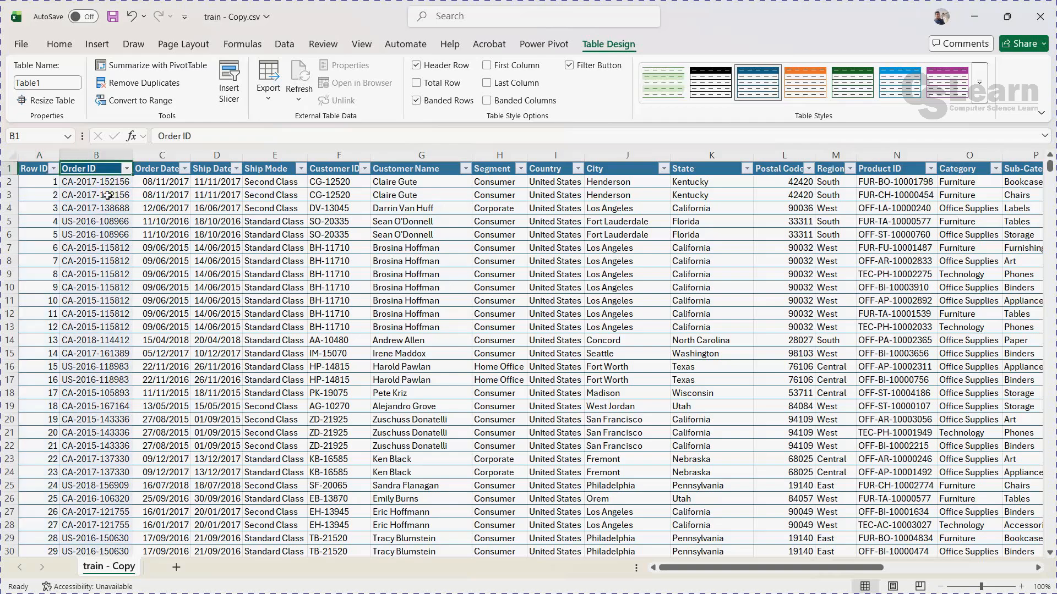
key("Right")
key("Right")
key("Right")
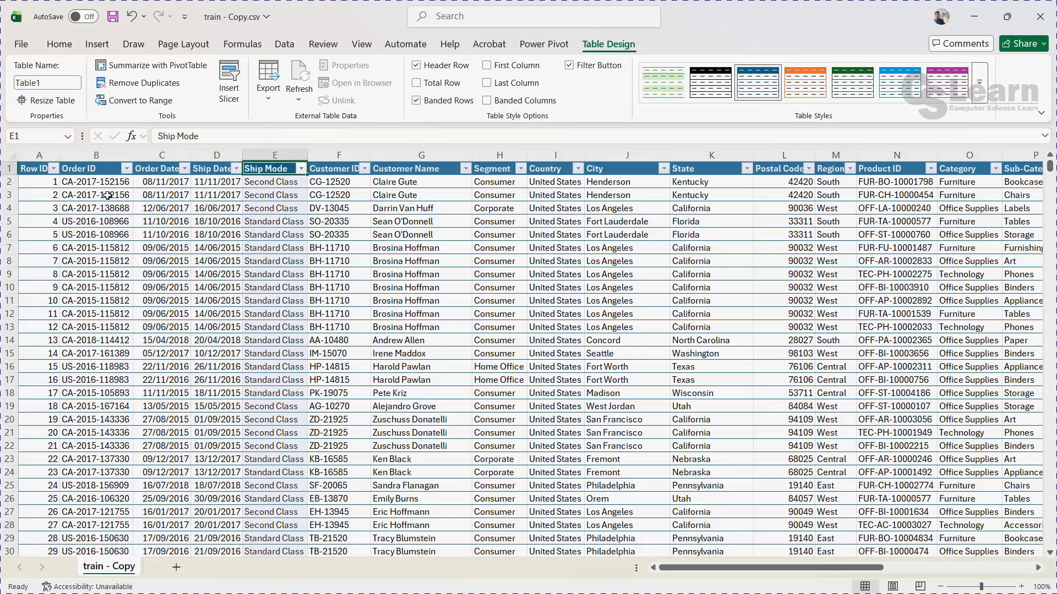
key("Down")
key("Down")
key("Down")
key("Down")
key("Down")
key("Up")
key("Up")
key("Up")
key("Up")
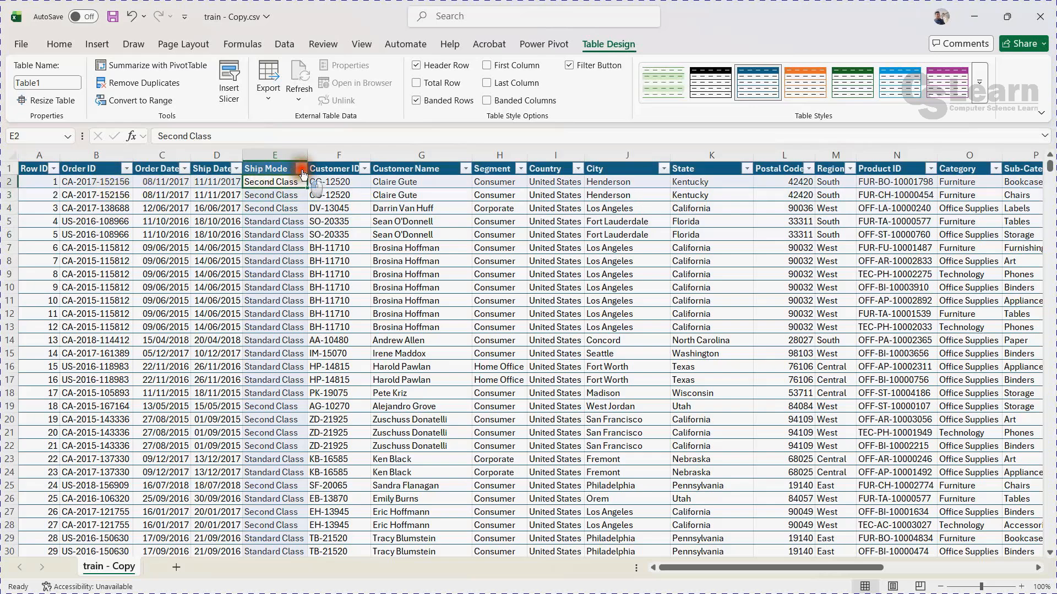
Inspect the distinct values in the Ship Mode and Segment column filters without applying any filter.
left_click(301, 168)
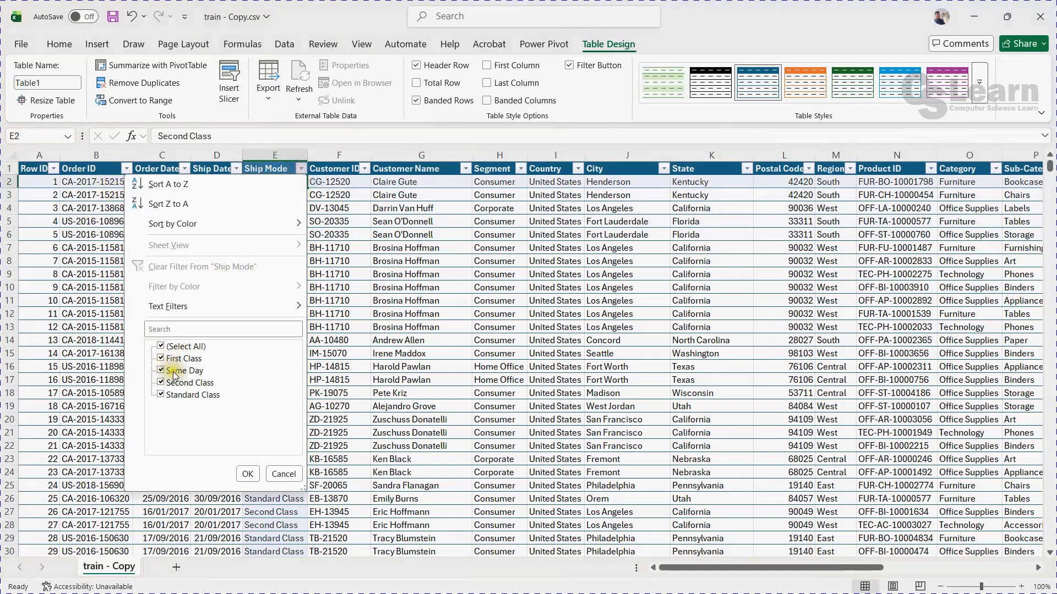
left_click(345, 168)
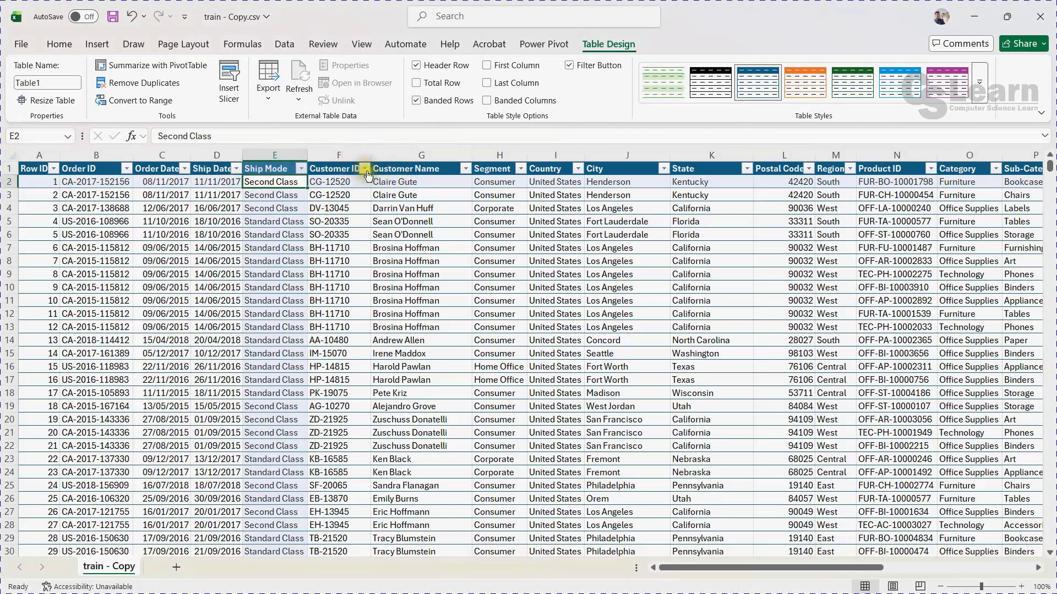
left_click(366, 171)
left_click(366, 171)
left_click(501, 174)
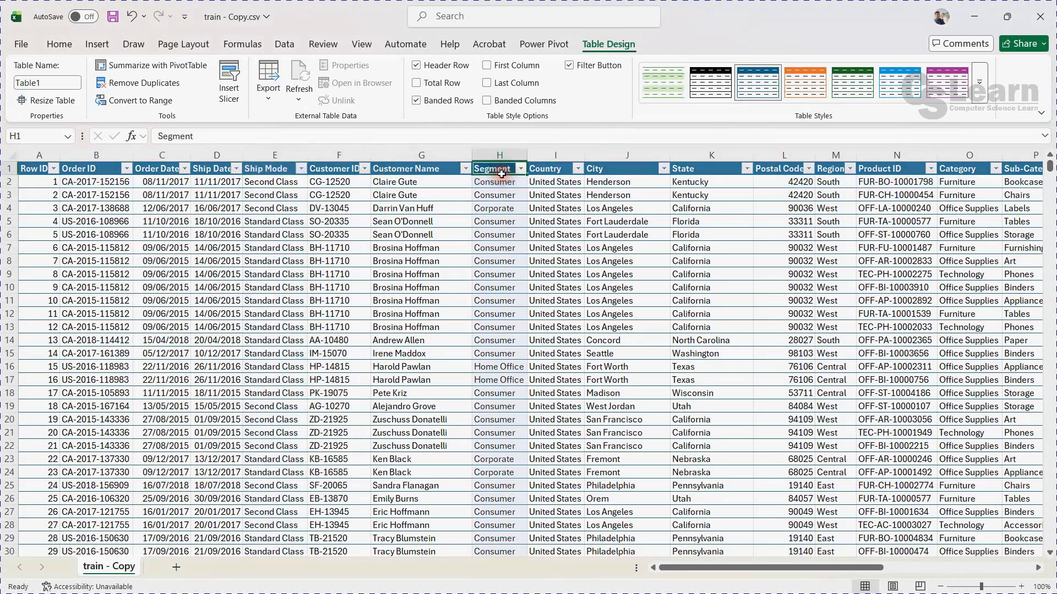
left_click(521, 169)
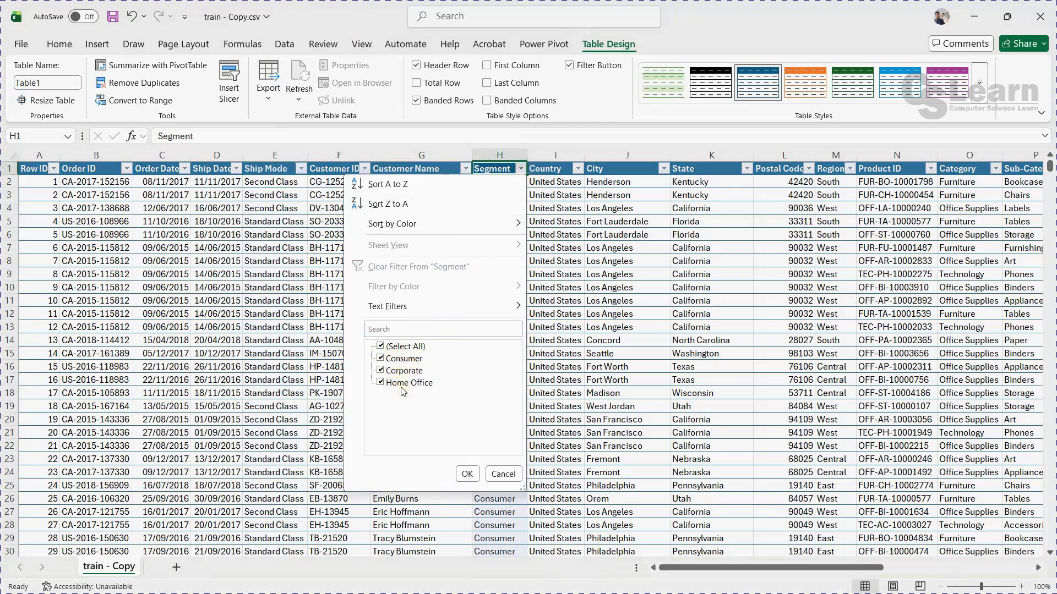
left_click(560, 173)
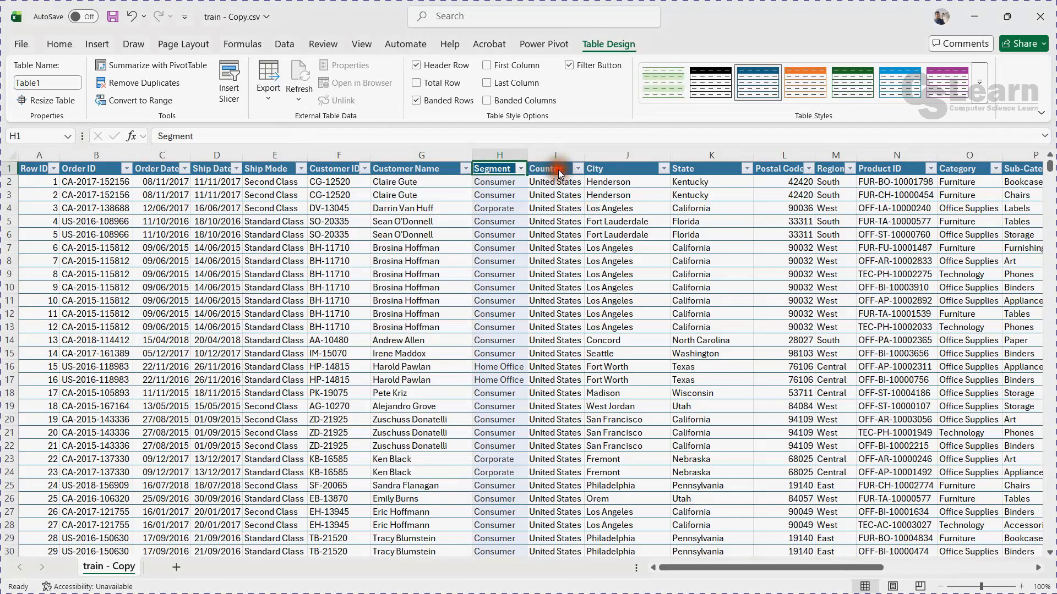
Review the remaining table headers from State through Product Name.
left_click(694, 169)
key("Right")
key("Right")
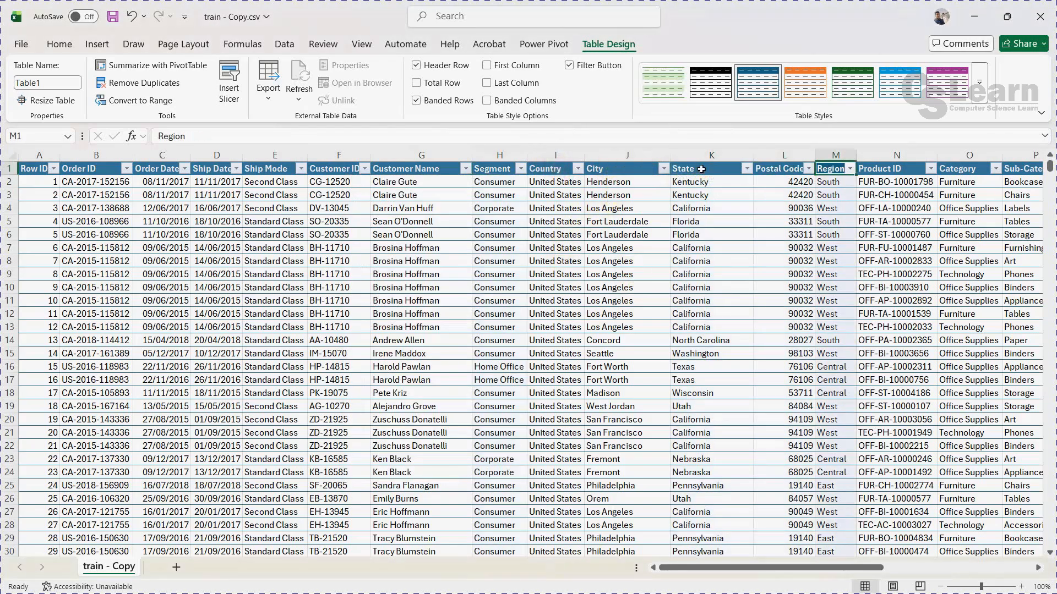
key("Right")
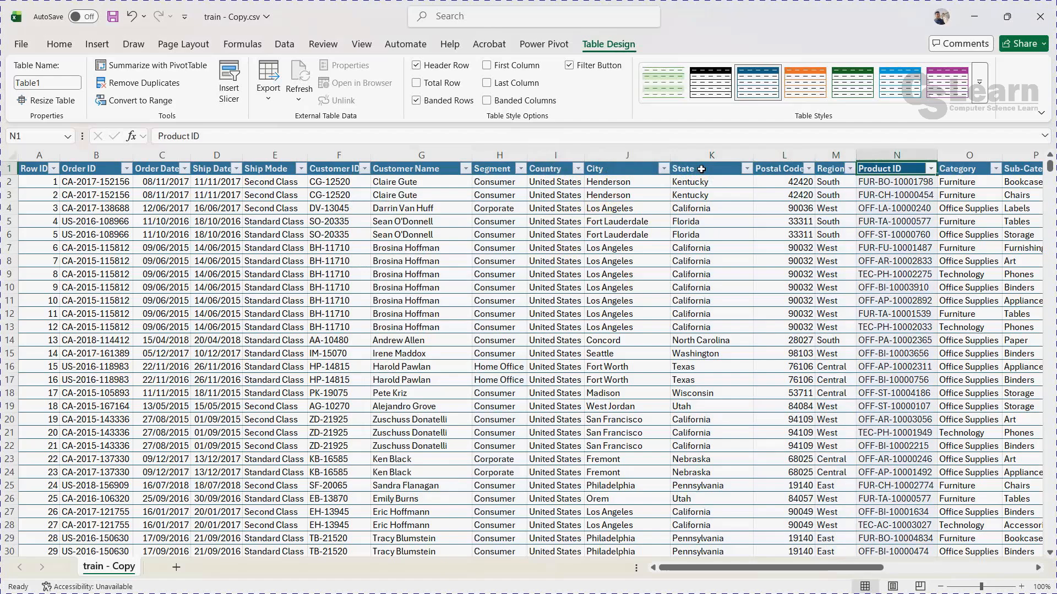
key("Right")
key("Right")
key("Right")
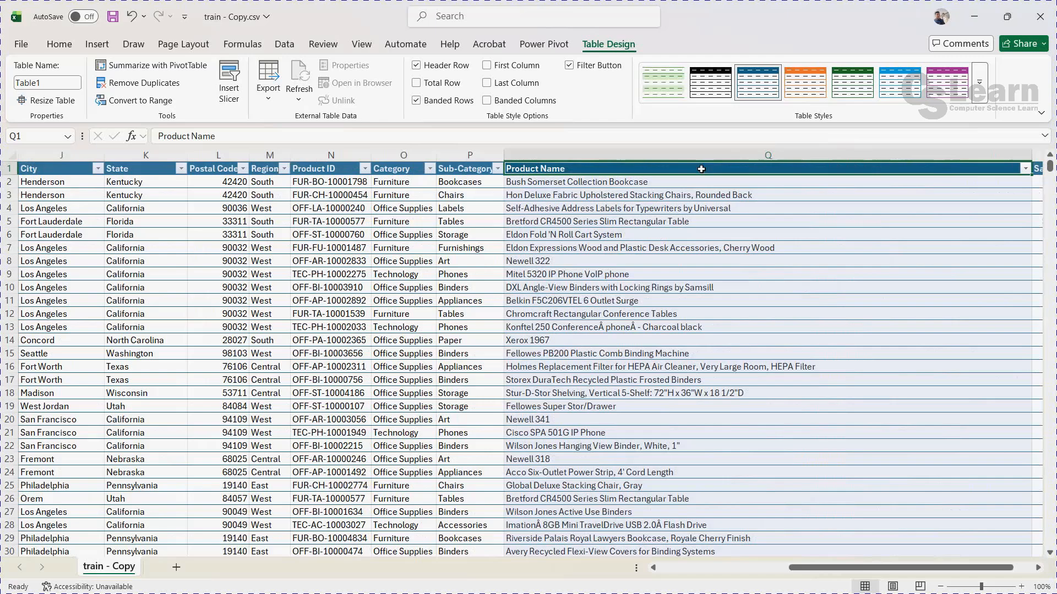
Narrow the Product Name column to roughly a quarter of its width and wrap its text.
left_click_drag(935, 570, 969, 570)
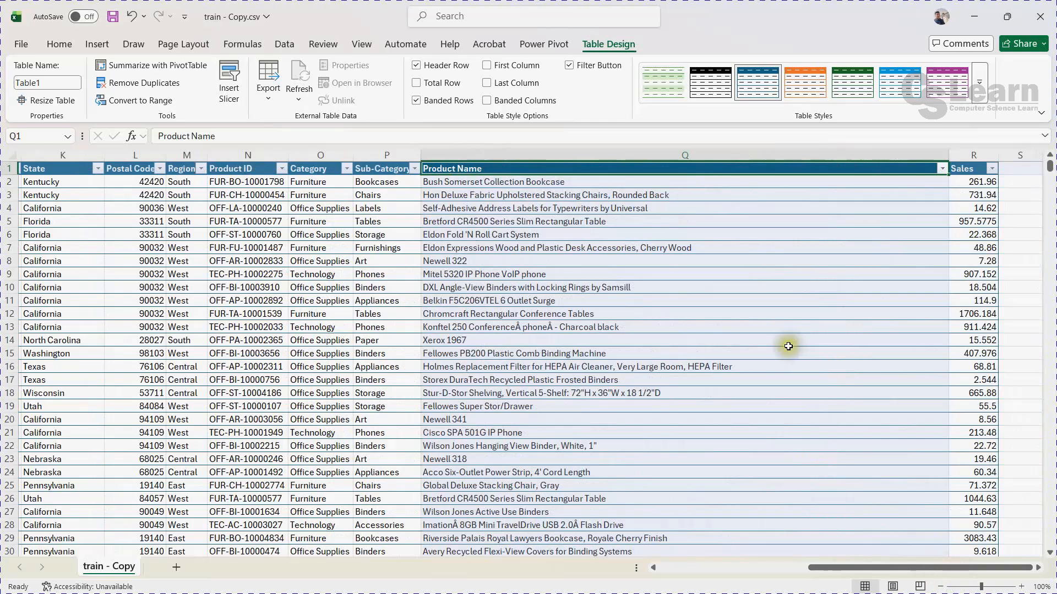
left_click_drag(948, 155, 566, 171)
left_click(525, 161)
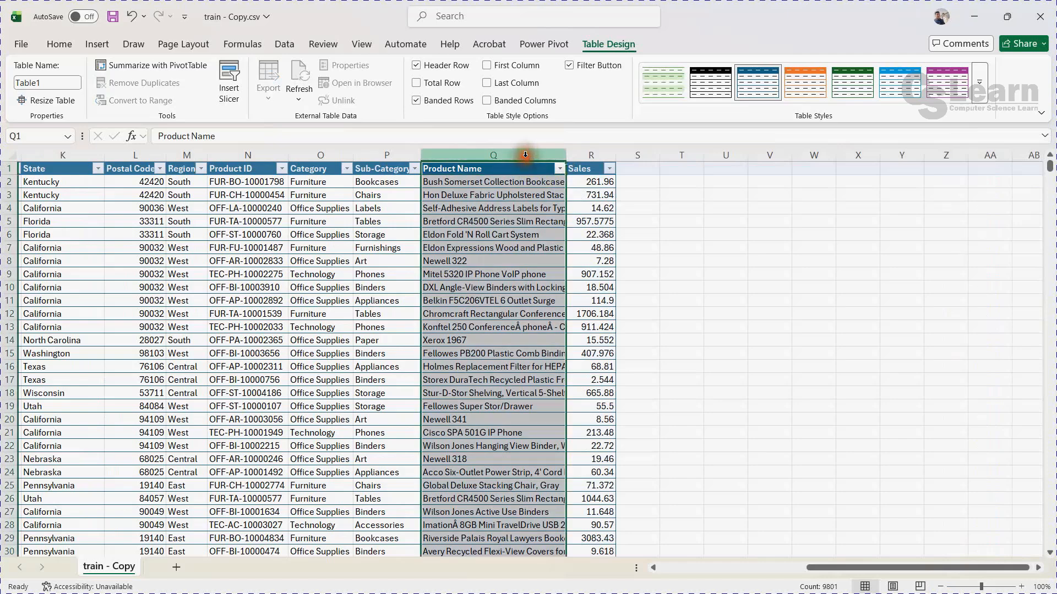
left_click(57, 44)
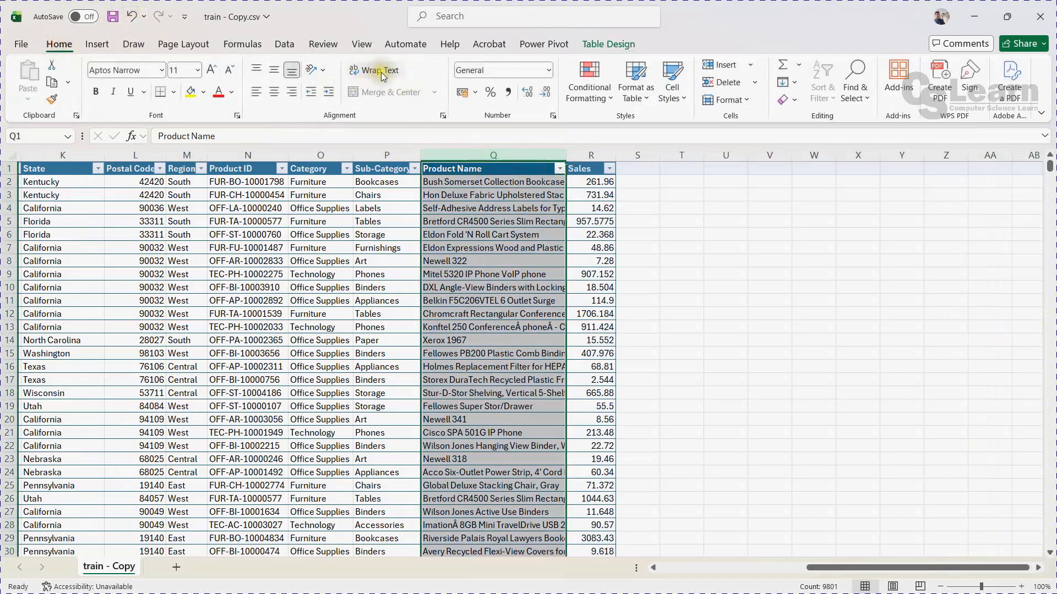
left_click(383, 74)
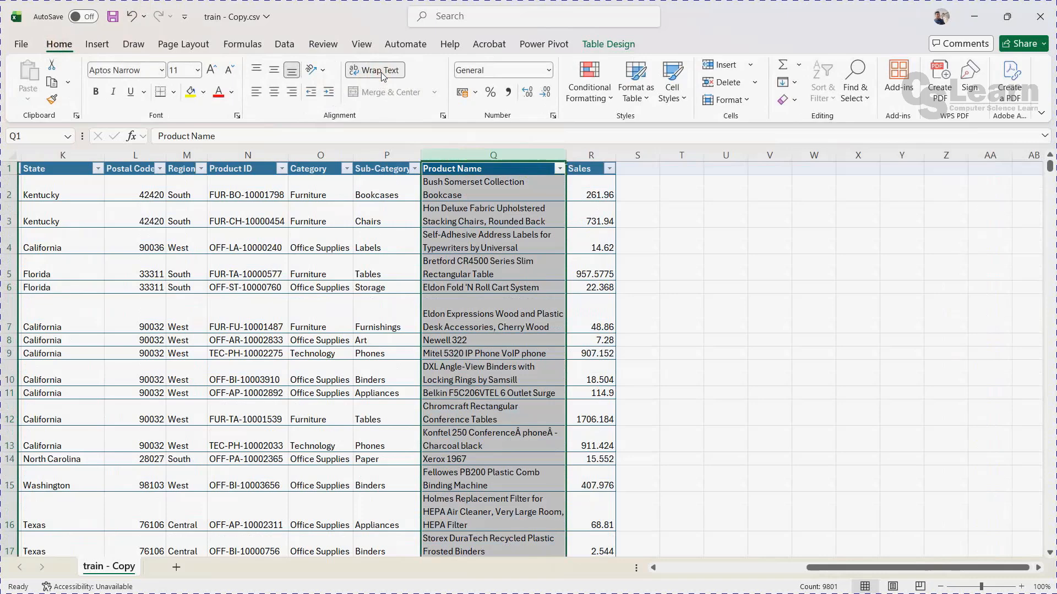
Return to the Row ID header in cell A1 at the start of the table.
left_click(592, 192)
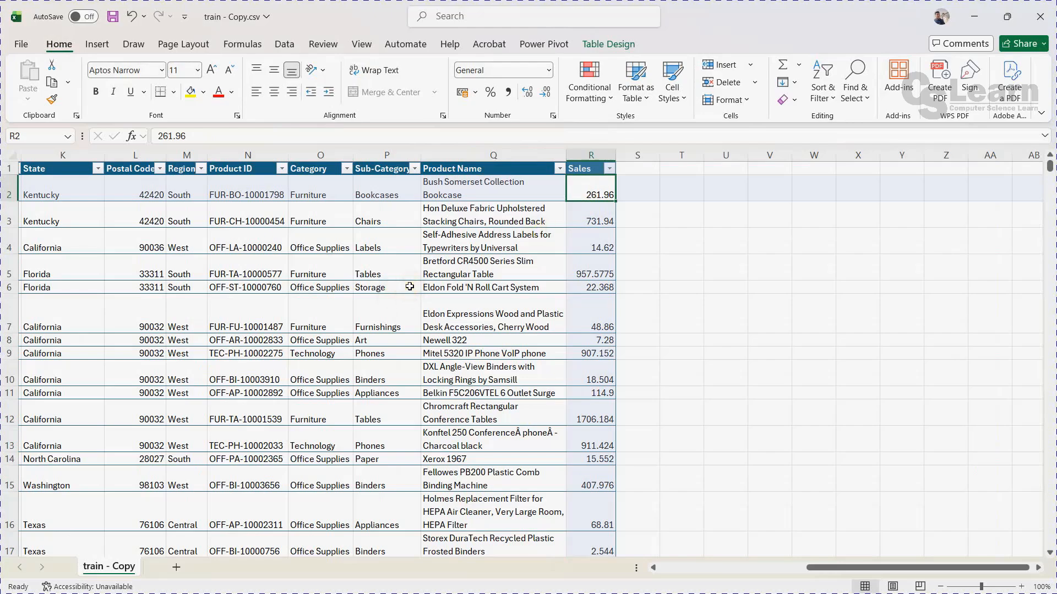
key("Left")
key("Left")
key("Left")
key("Left")
key("Left")
key("Left")
key("Left")
key("Left")
key("Left")
key("Left")
key("Left")
key("Left")
key("Left")
key("Left")
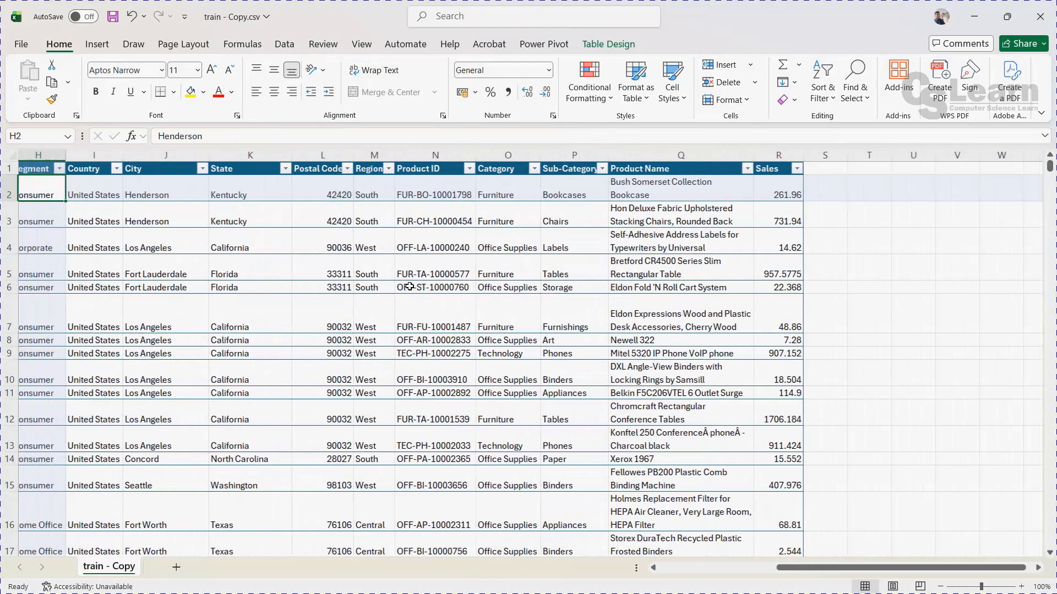
key("Left")
key("Left")
key("Left")
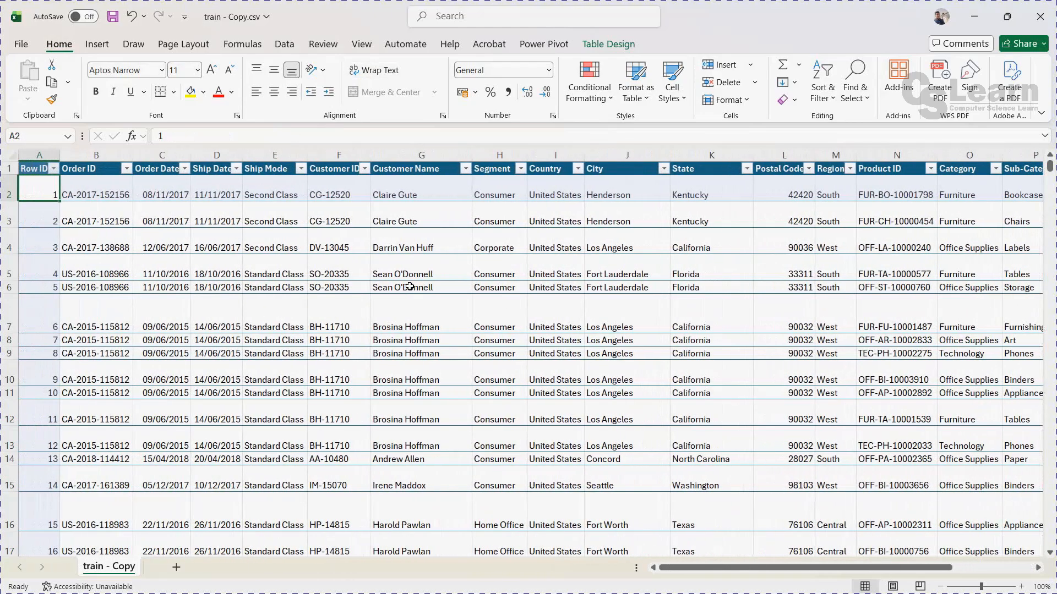
key("Up")
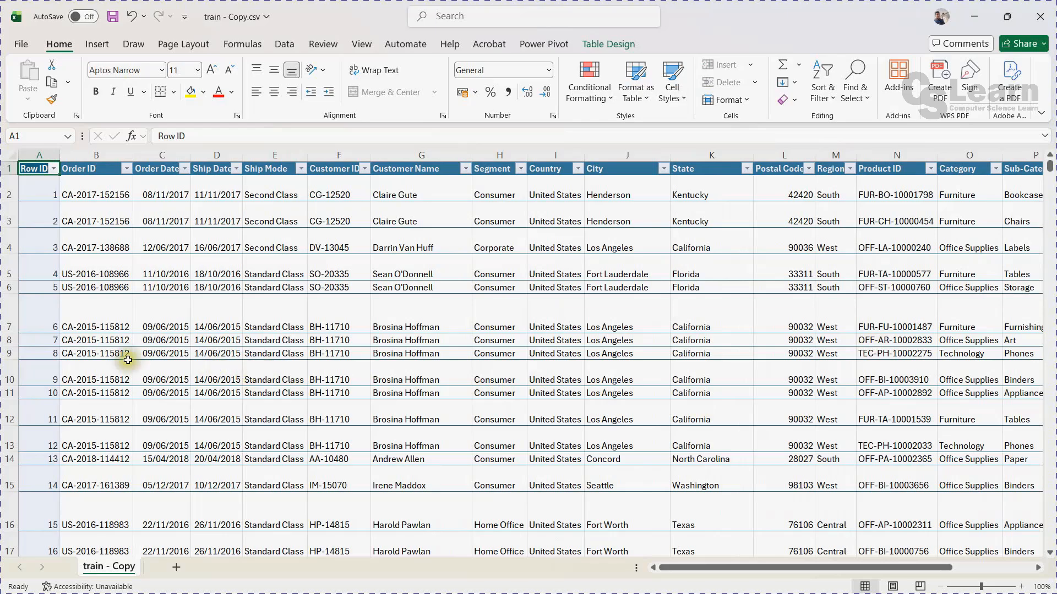
Highlight duplicate values across the whole table, headers included, using Light Red Fill with Dark Red Text.
scroll(125, 380, "down", 1)
scroll(125, 380, "down", 5)
scroll(165, 381, "up", 6)
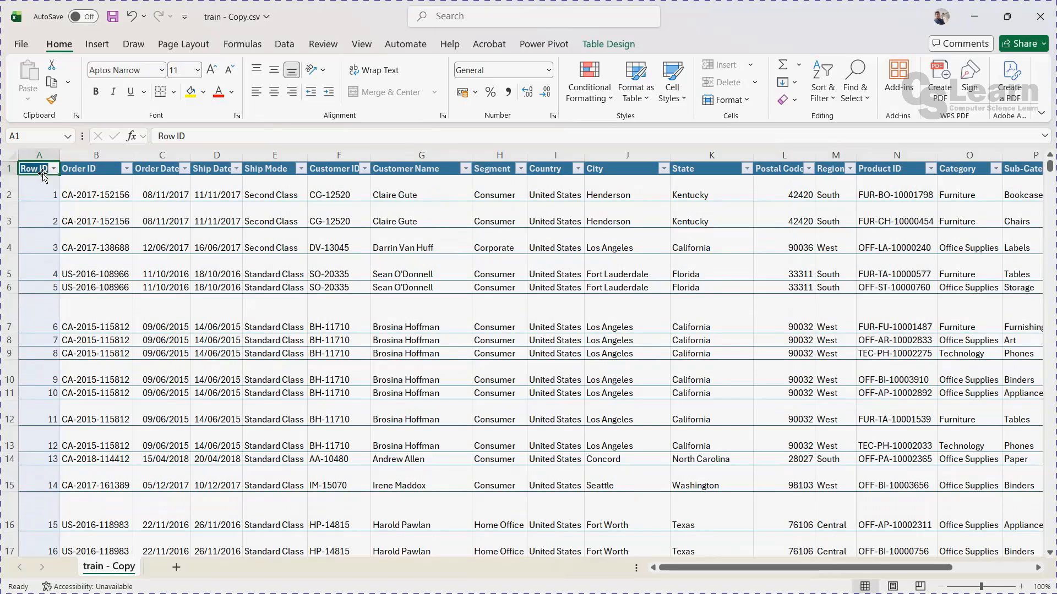
left_click_drag(1050, 165, 1048, 144)
key("ctrl+shift+Right")
key("ctrl+shift+Down")
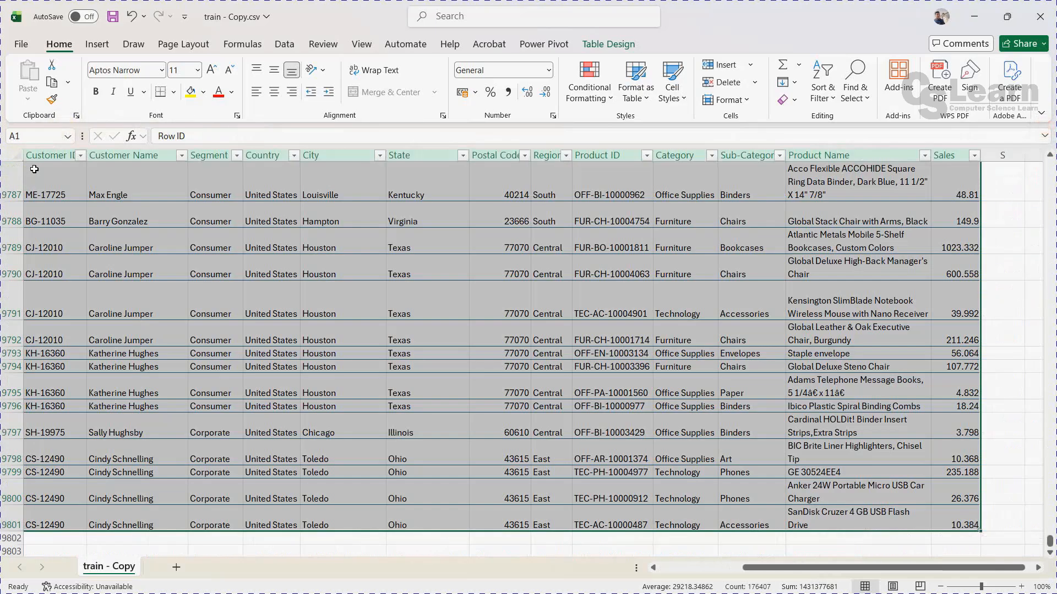
left_click(613, 95)
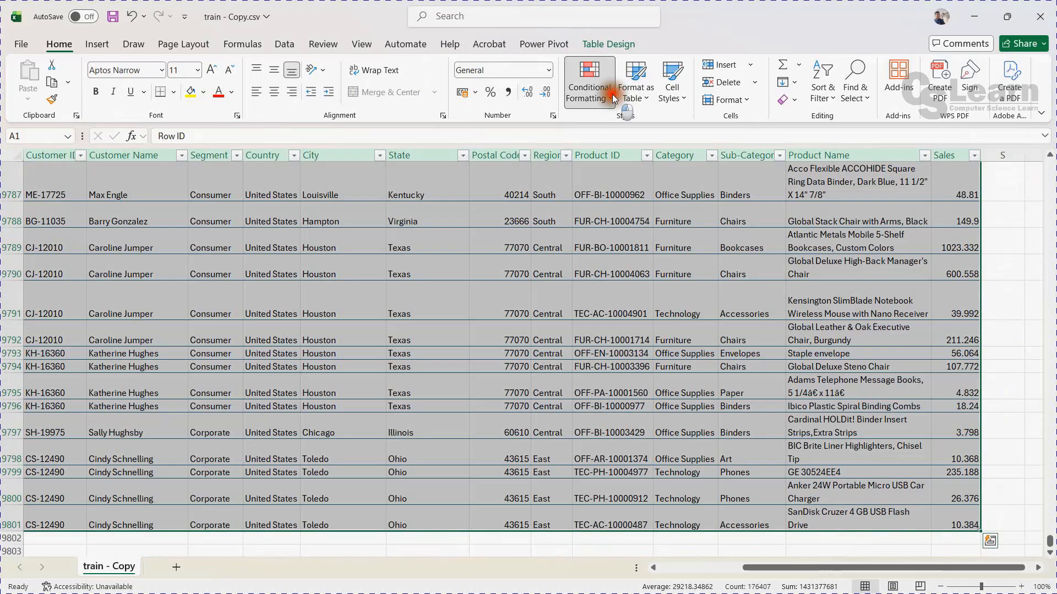
mouse_move(638, 125)
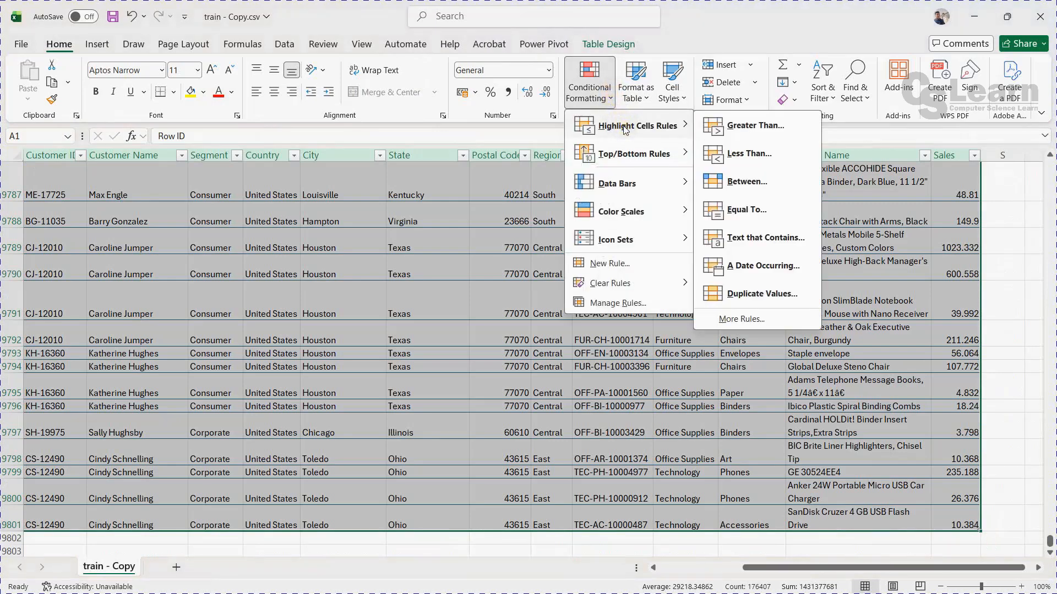
left_click(776, 292)
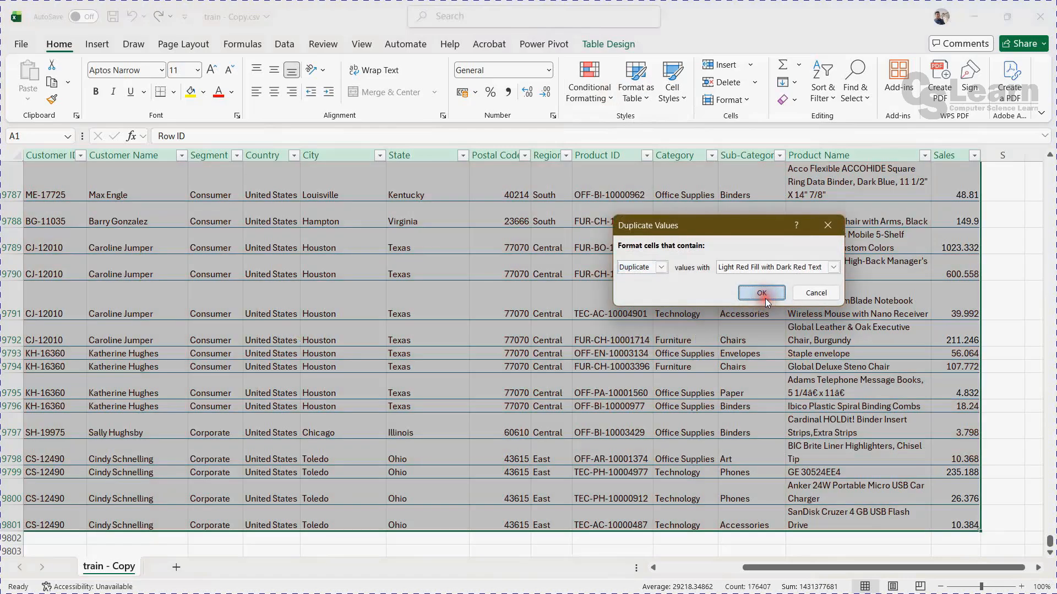
left_click(764, 298)
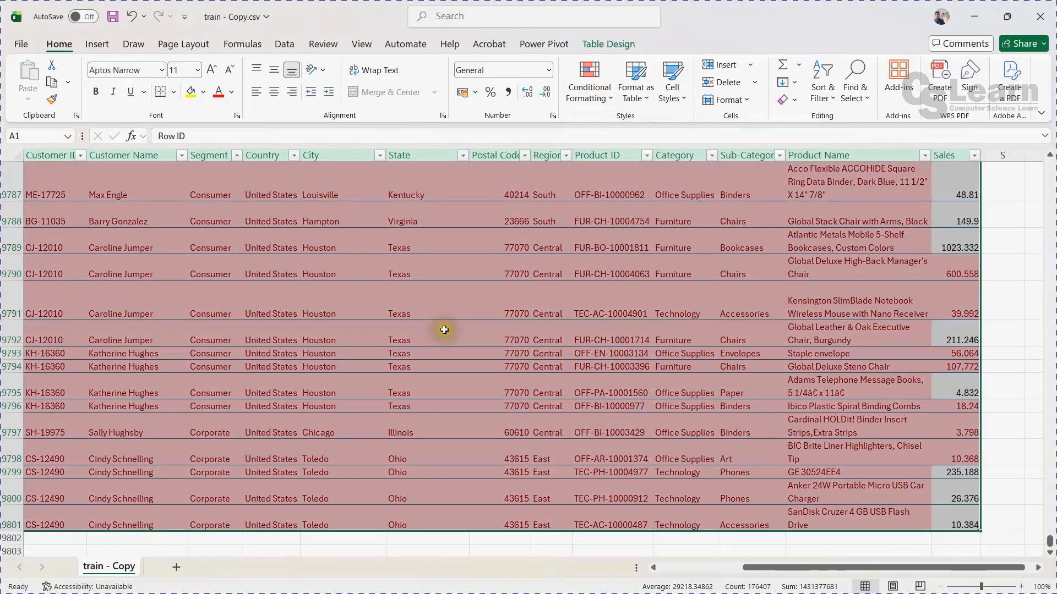
Review the highlighted duplicates from the table's last rows back up to its first row.
scroll(772, 366, "up", 2)
scroll(513, 341, "up", 10)
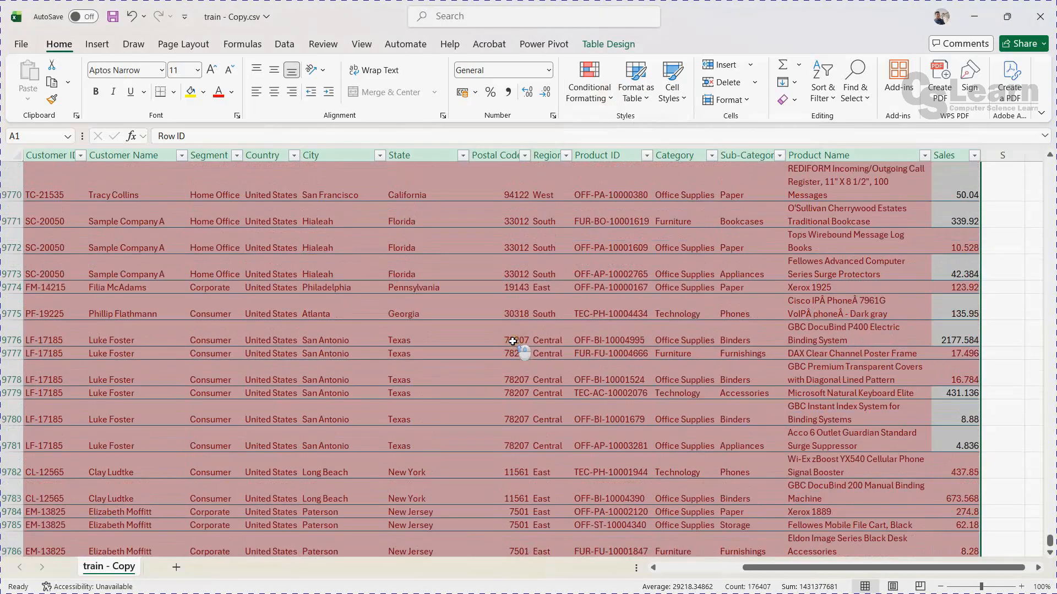
scroll(465, 347, "up", 14)
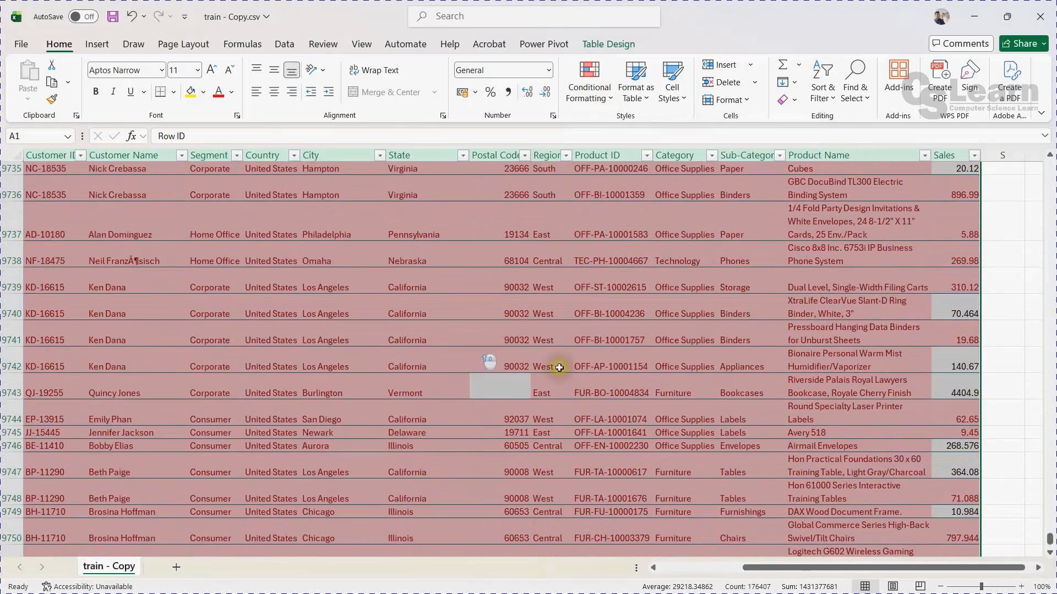
left_click_drag(1050, 539, 1041, 178)
scroll(474, 367, "up", 14)
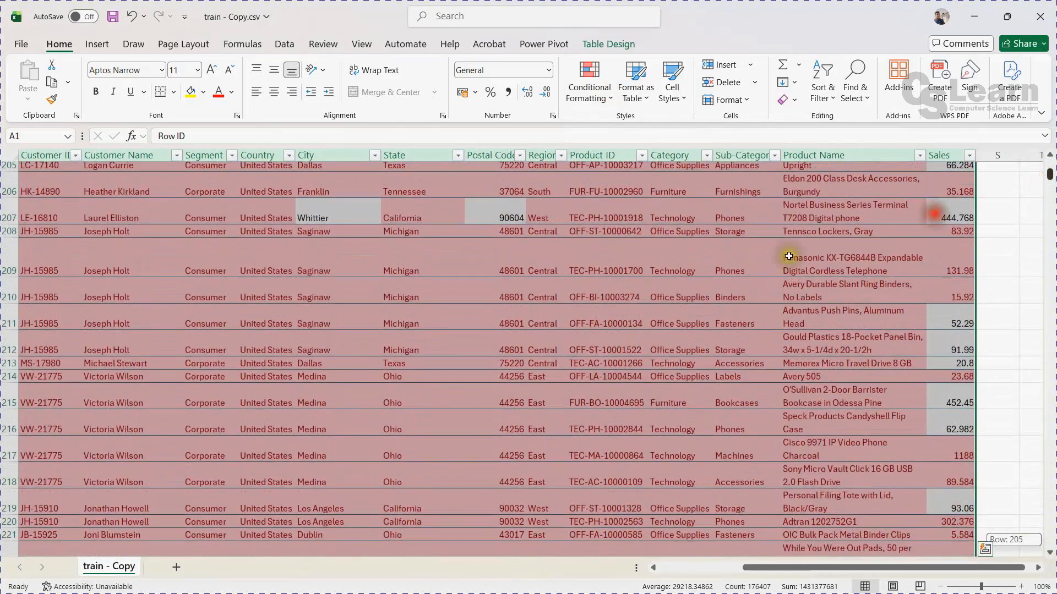
scroll(473, 368, "up", 13)
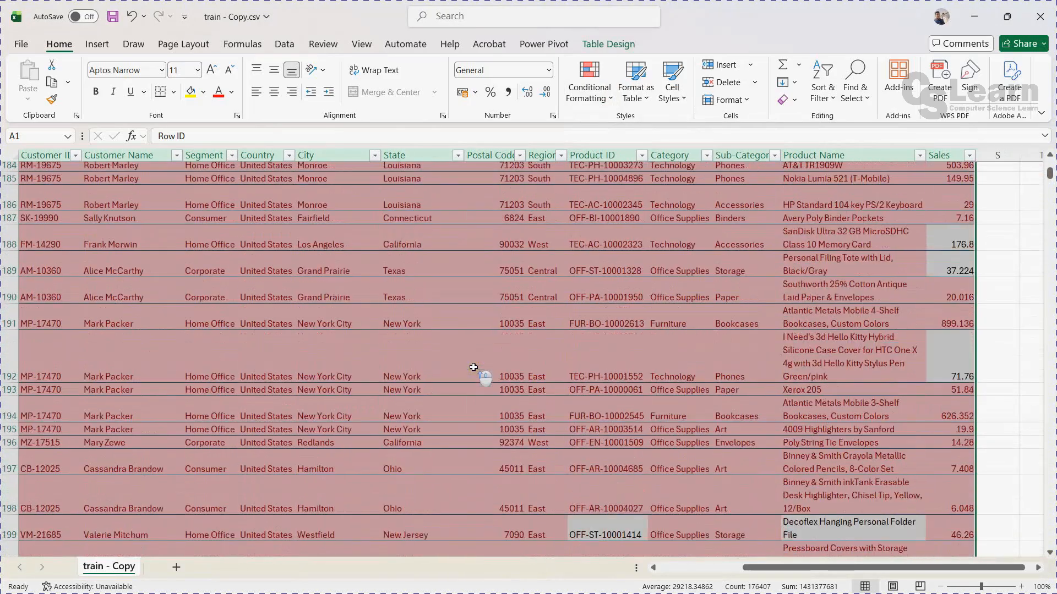
scroll(473, 367, "up", 3)
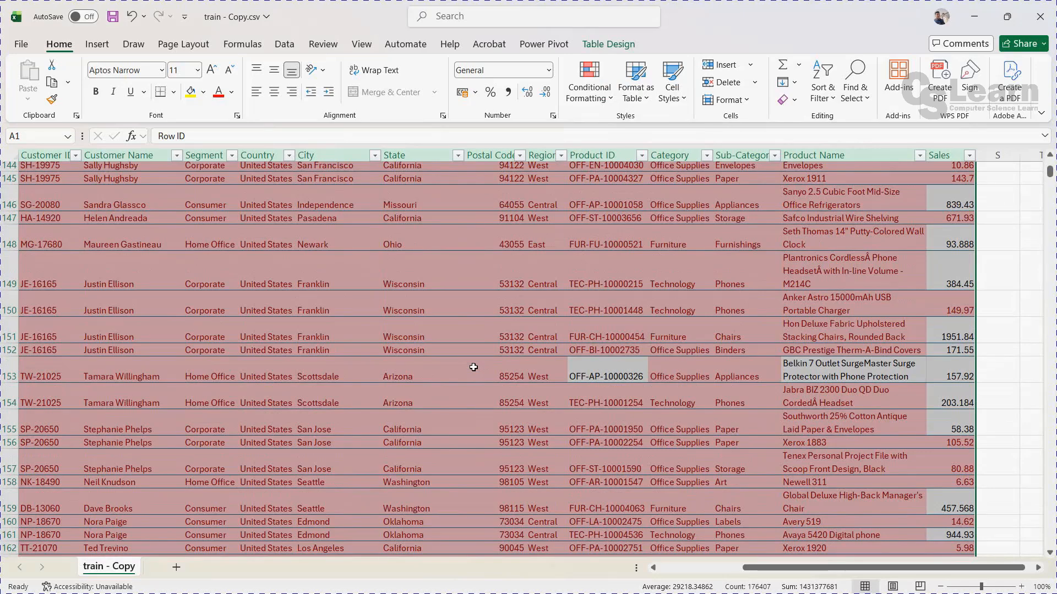
key("ctrl+BackSpace")
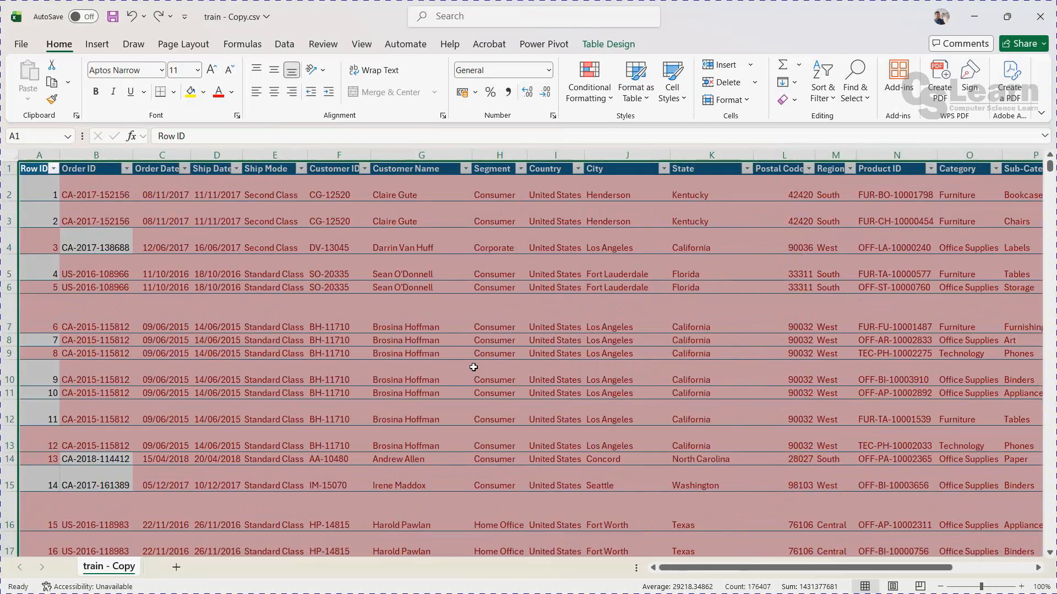
Undo the duplicate-value highlighting and the text wrapping in the Product Name column, and clear the column selection.
key("ctrl+z")
key("ctrl+z")
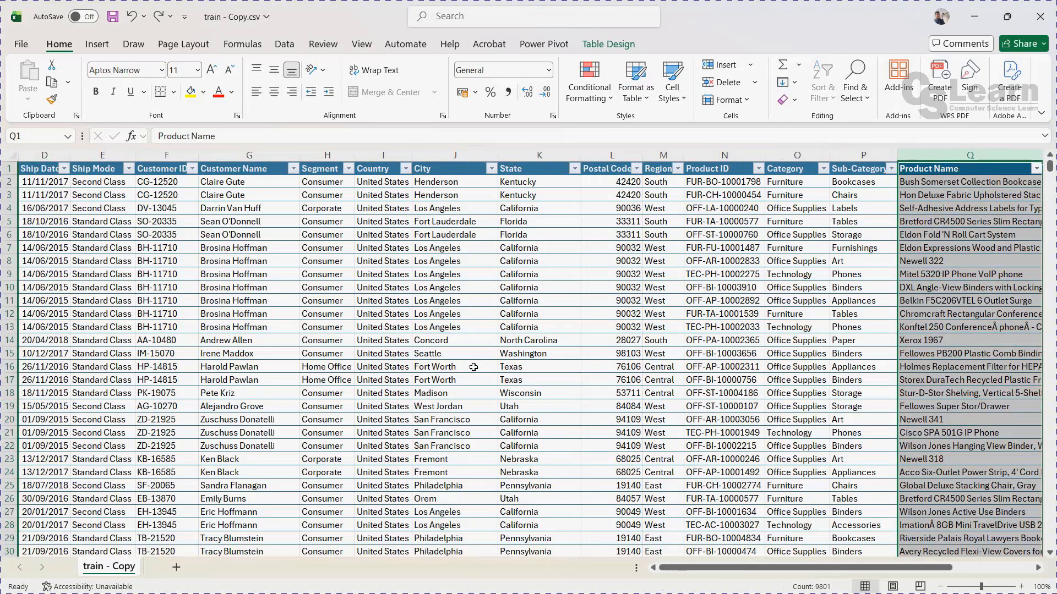
left_click(740, 393)
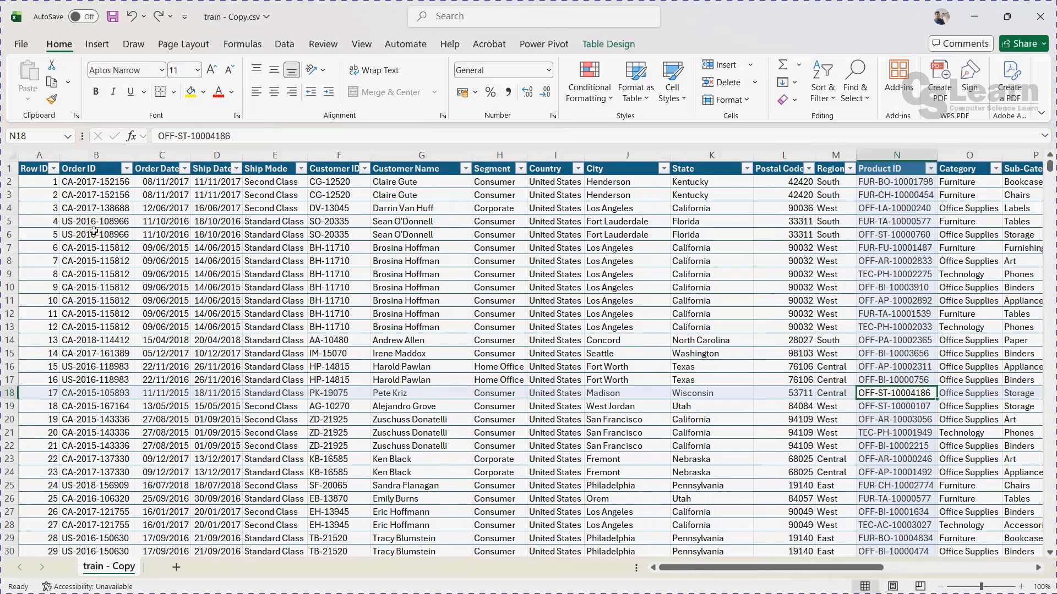
Examine the repeated Order ID entries by selecting B7 through B14.
scroll(925, 424, "down", 4)
scroll(117, 376, "up", 1)
scroll(117, 375, "up", 3)
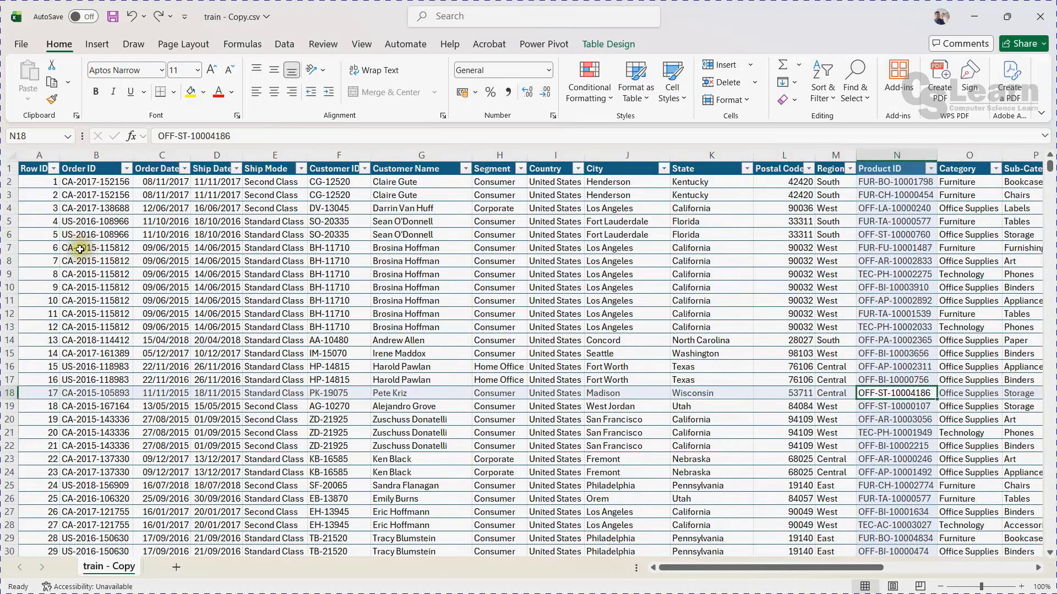
left_click(79, 250)
key("Right")
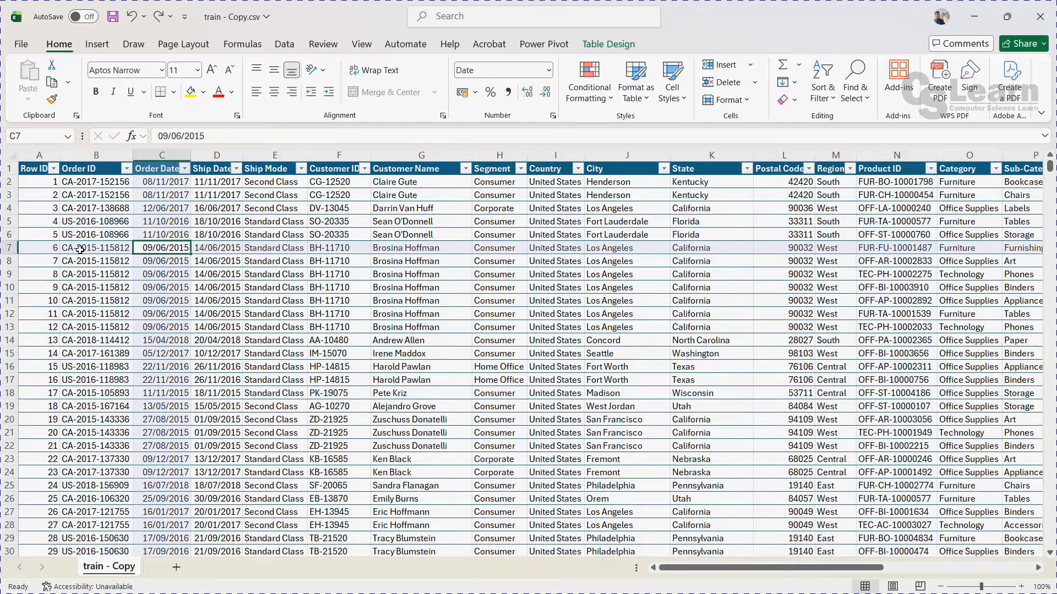
key("Left")
key("Down")
left_click(79, 249)
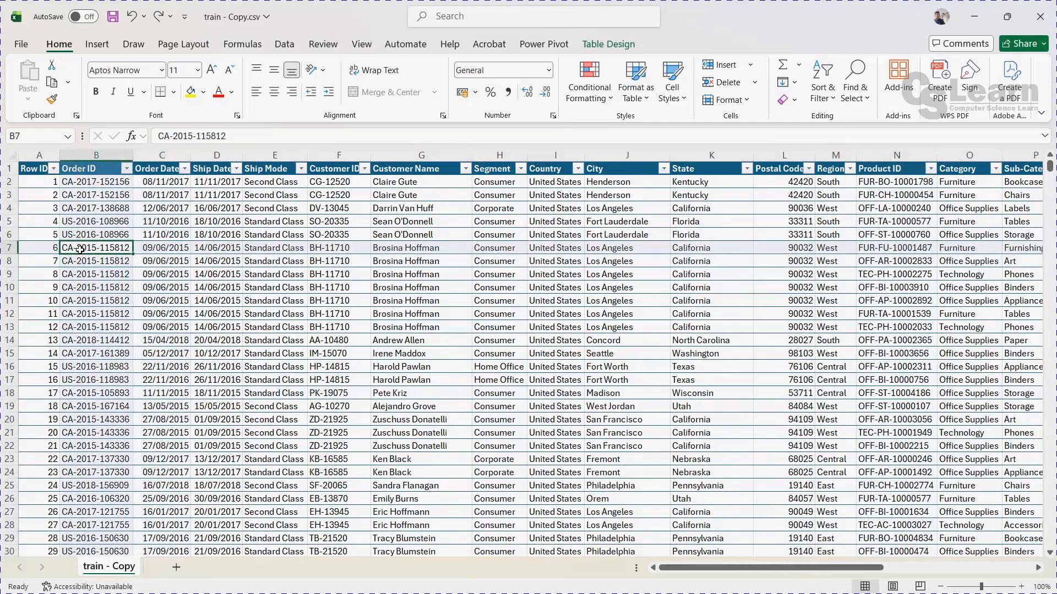
key("shift+Down")
key("shift+Down")
key("shift+Down")
key("shift+Down")
key("shift+Down")
key("shift+Down")
key("shift+Down")
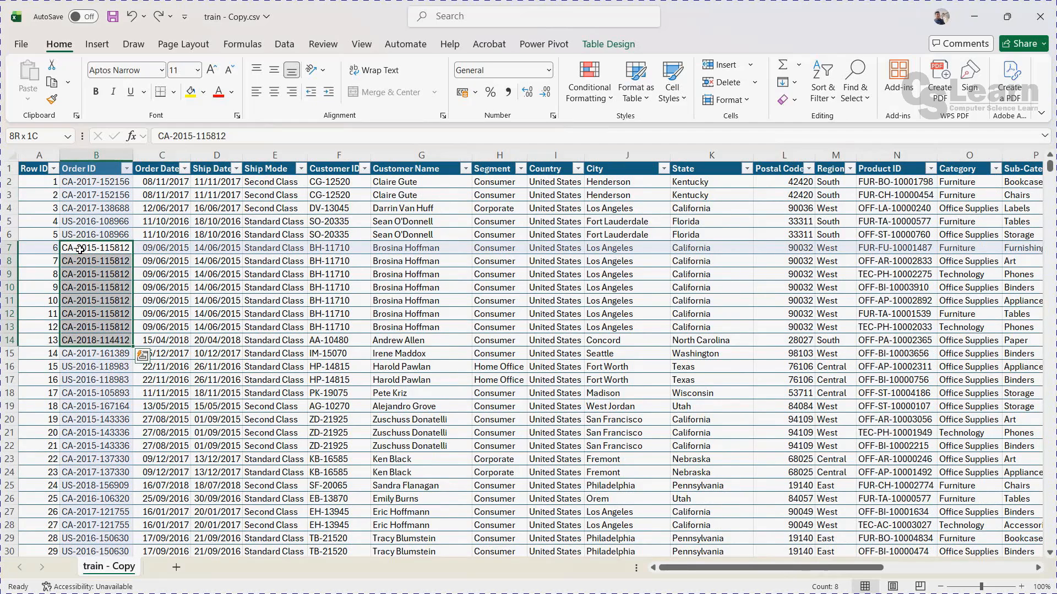
Check row 7's fields from Order ID across to Product ID, and select the order's product IDs in N7:N13 for comparison.
left_click(79, 249)
key("Right")
key("Right")
key("Right")
key("Right")
key("Right")
key("Right")
key("Right")
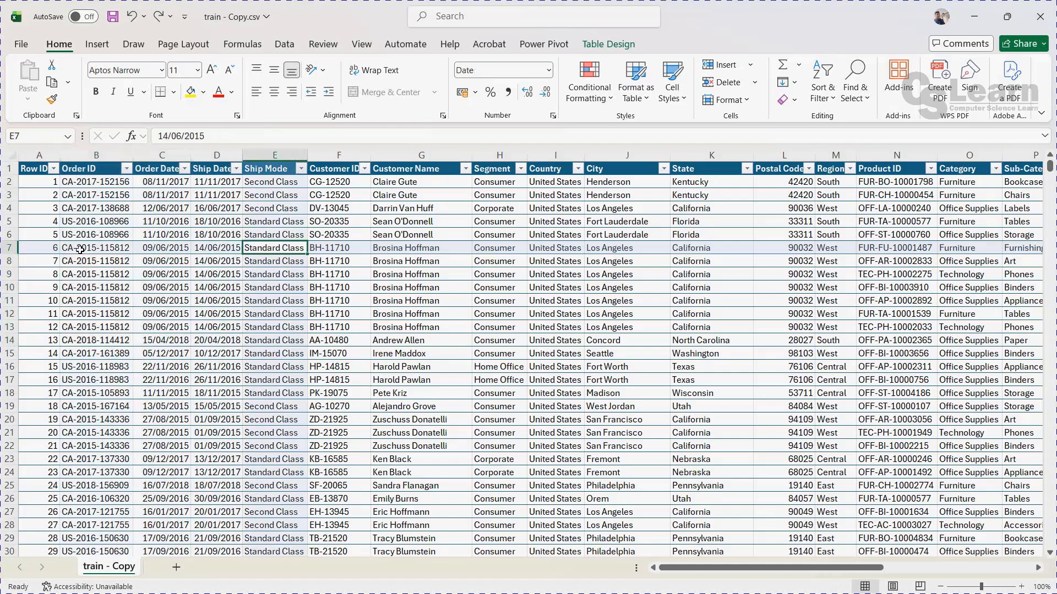
key("Right")
key("Right")
key("Right")
key("Right")
key("Right")
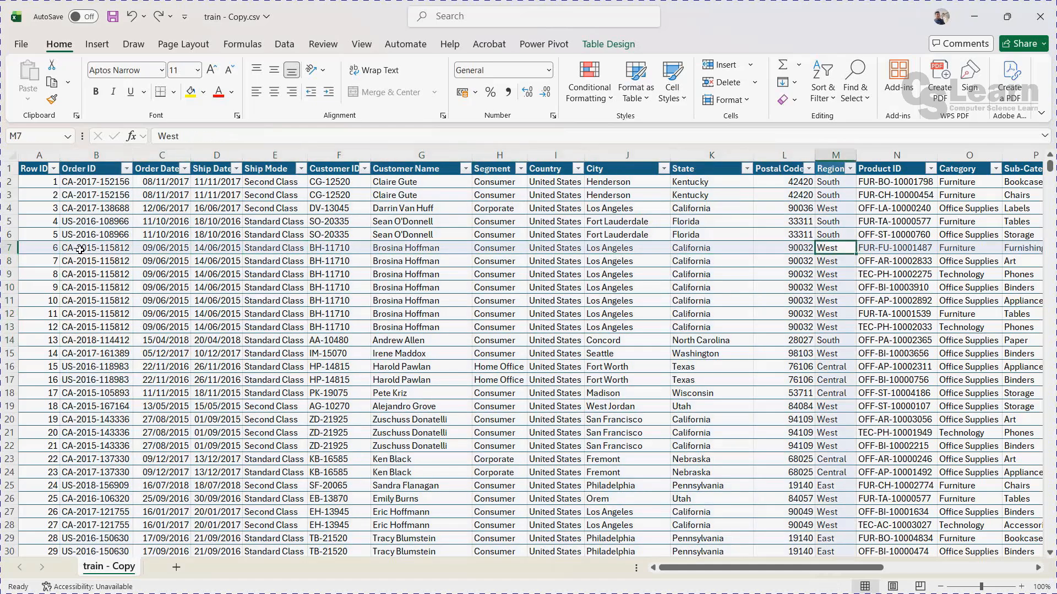
key("shift+Down")
key("shift+Down")
key("shift+Down")
key("shift+Down")
key("shift+Down")
key("shift+Down")
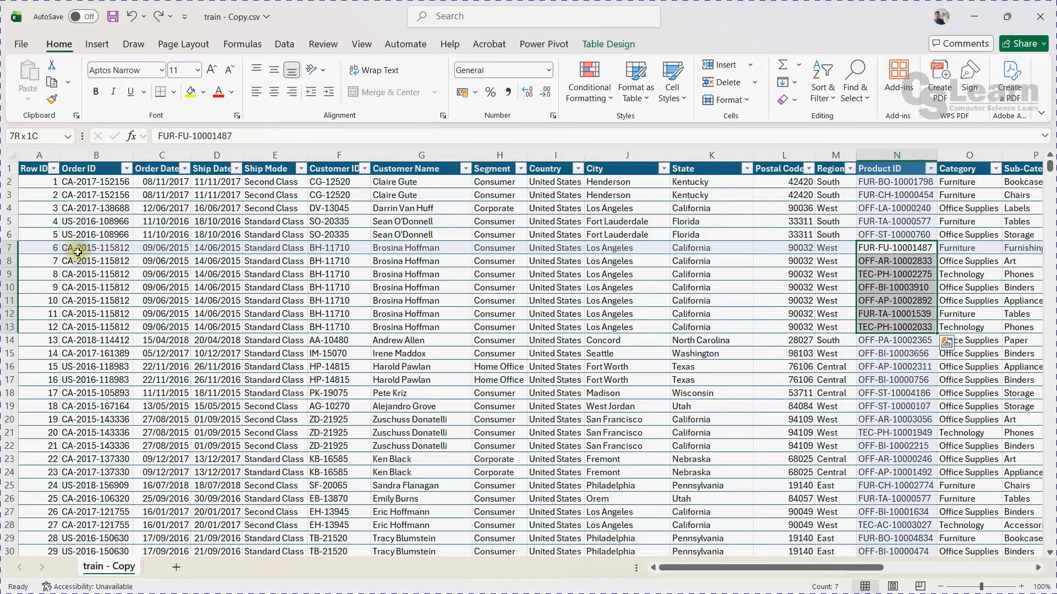
Create a PivotTable from Table1 on a new worksheet.
left_click(198, 367)
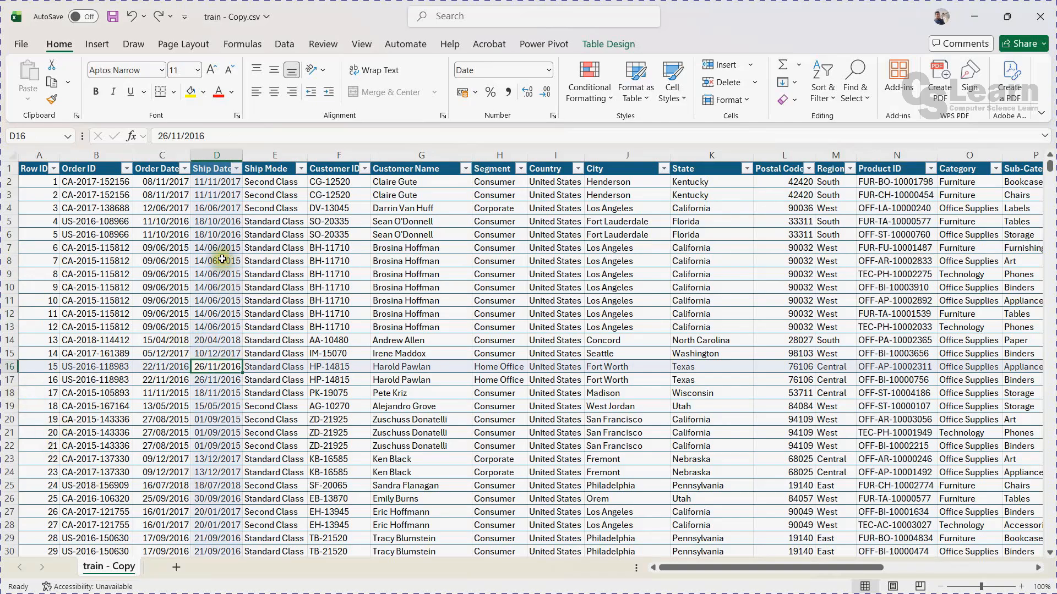
left_click(736, 312)
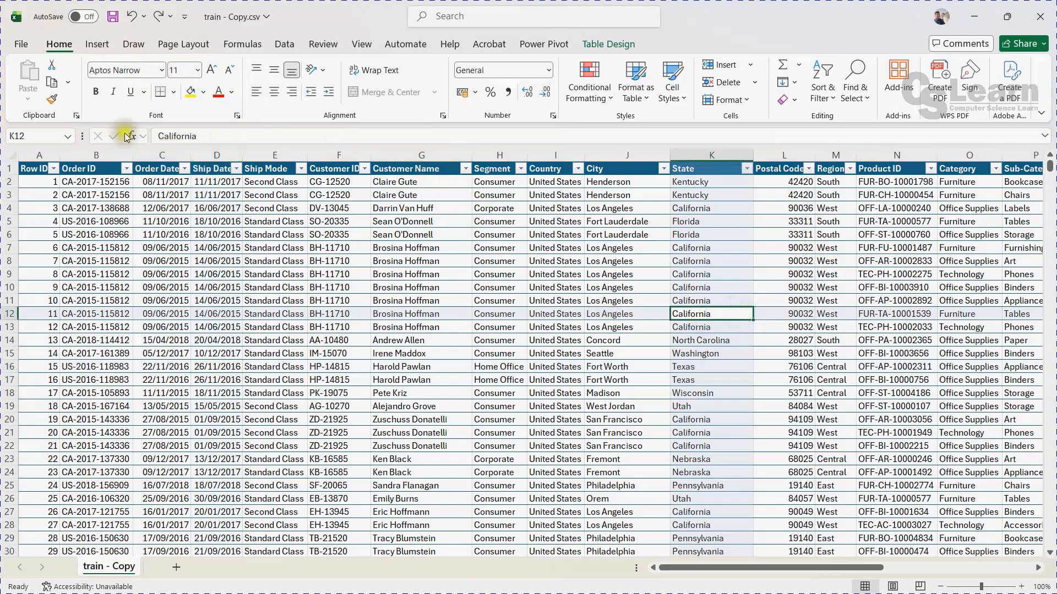
left_click(98, 48)
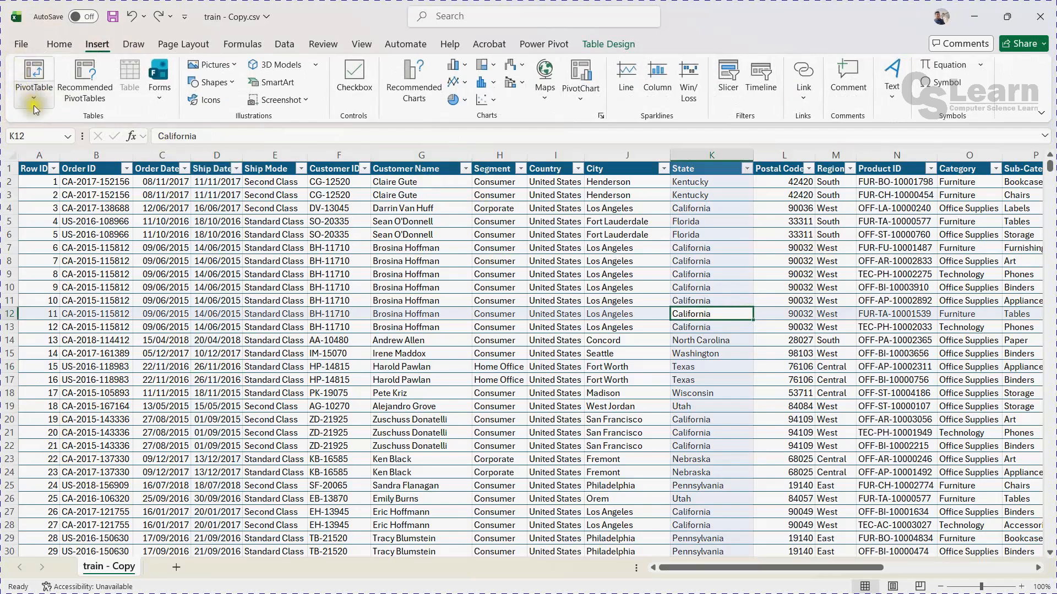
left_click(35, 83)
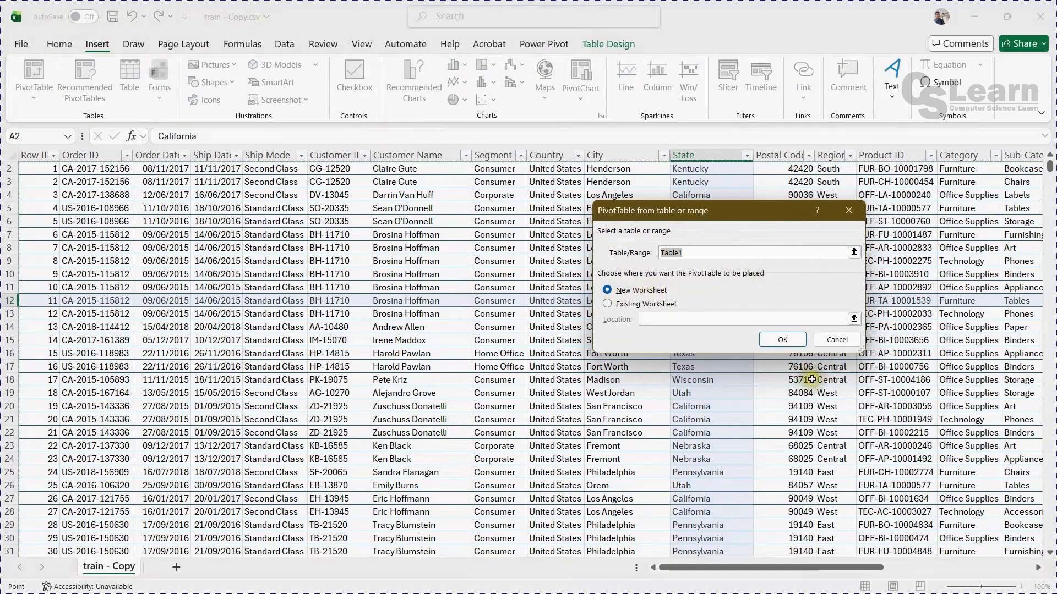
left_click(786, 342)
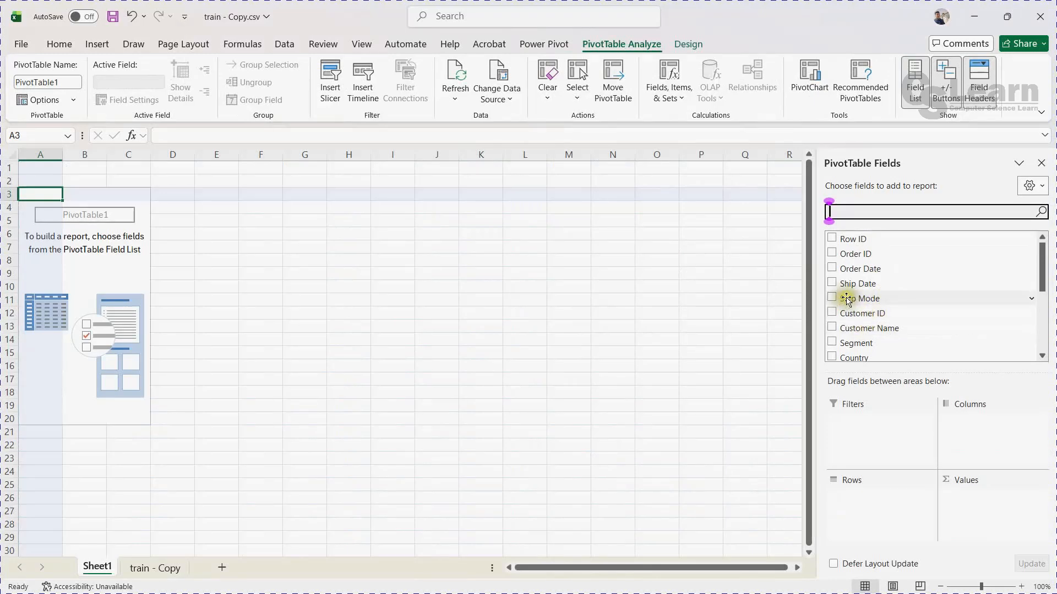
Add Region as the PivotTable's row field and Sales as its summed value, and leave the PivotTable for an empty cell.
scroll(851, 289, "down", 2)
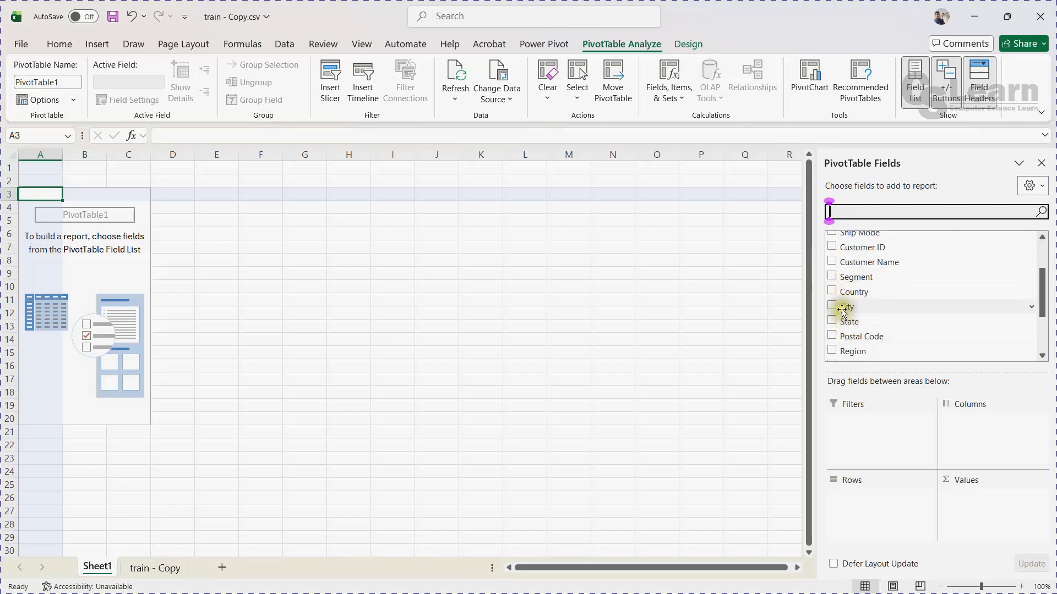
scroll(842, 308, "down", 1)
left_click(832, 318)
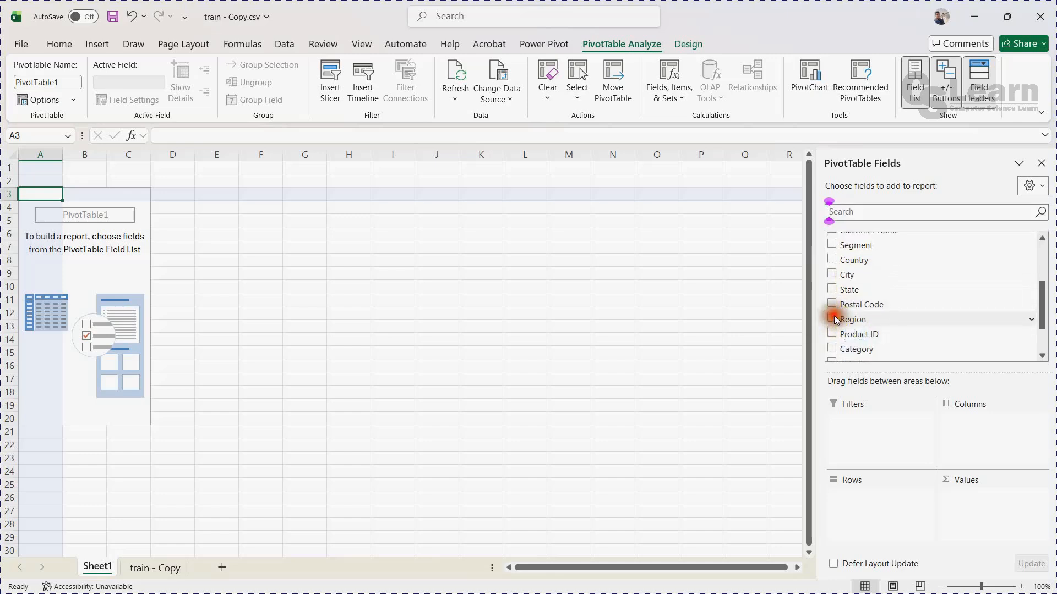
scroll(879, 304, "down", 2)
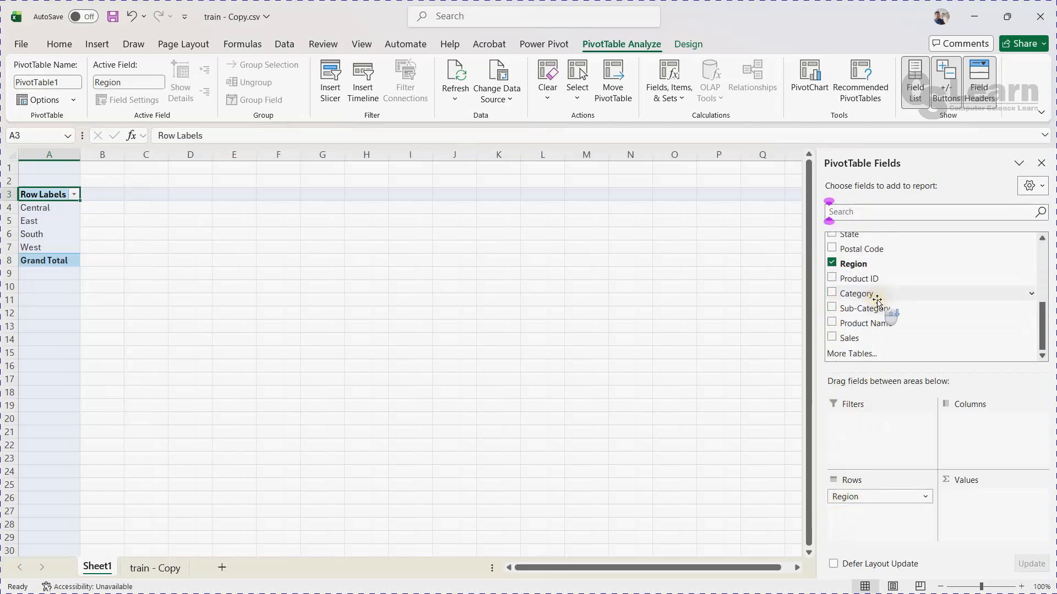
left_click(832, 338)
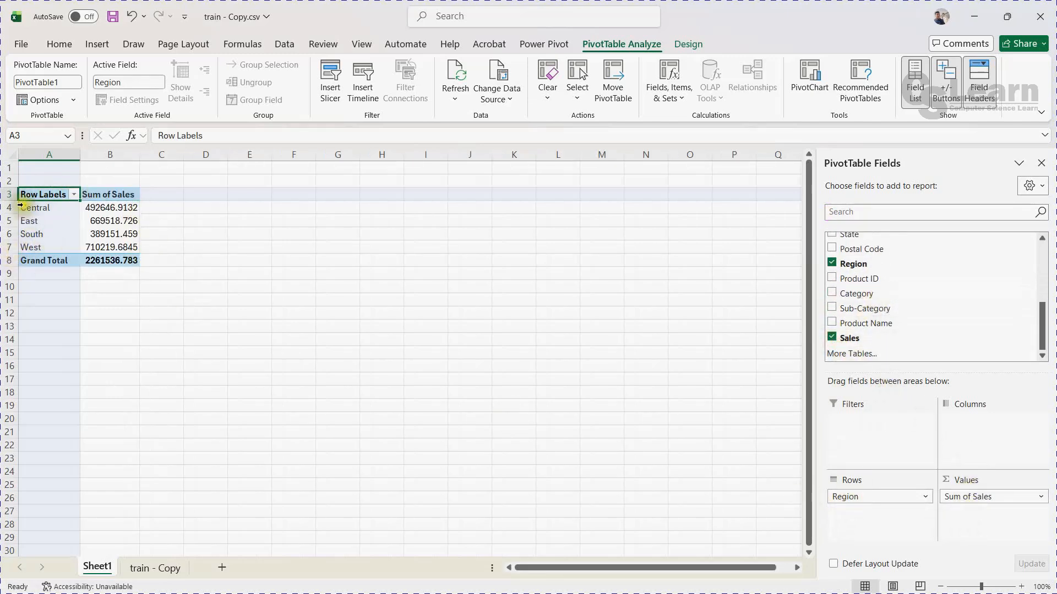
left_click(242, 273)
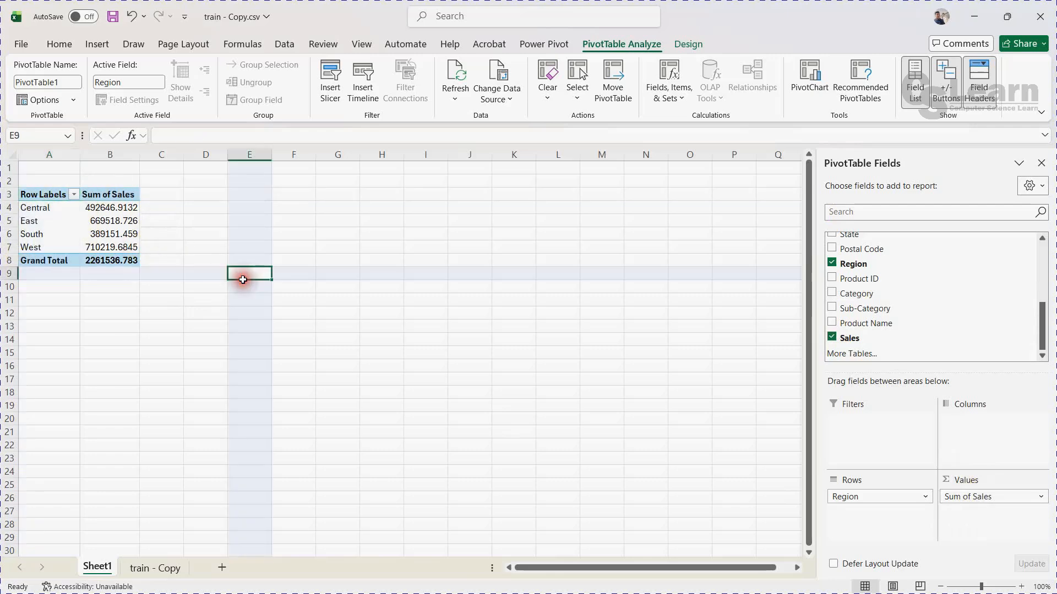
left_click(164, 300)
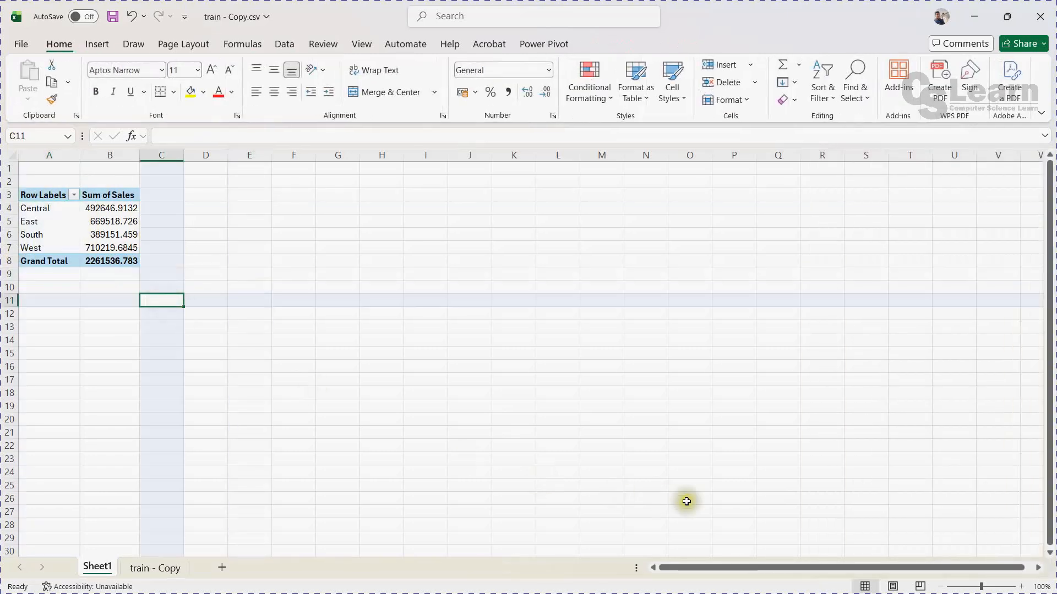
left_click(91, 338)
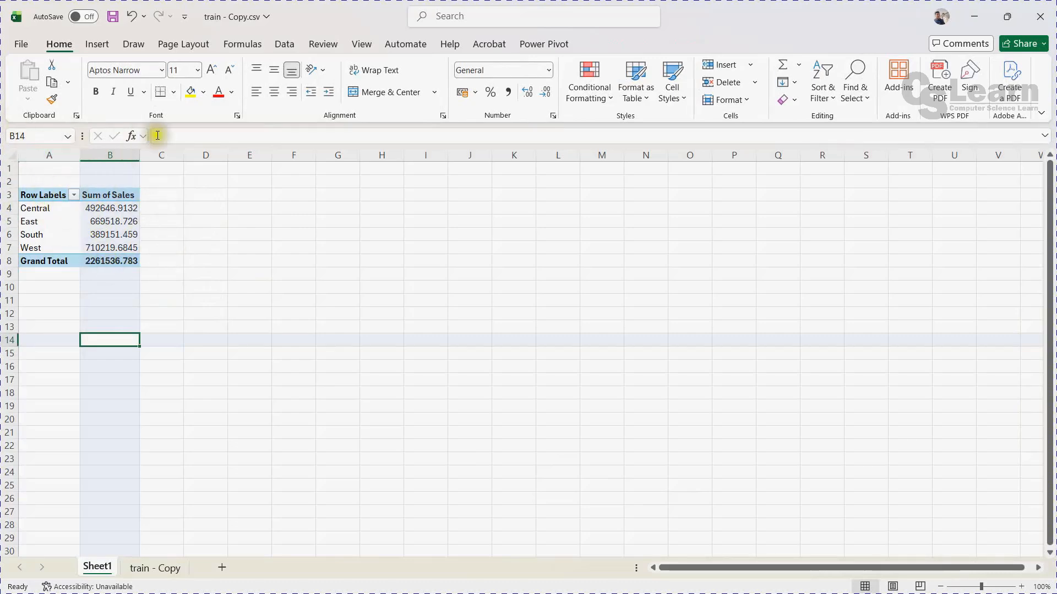
left_click(99, 46)
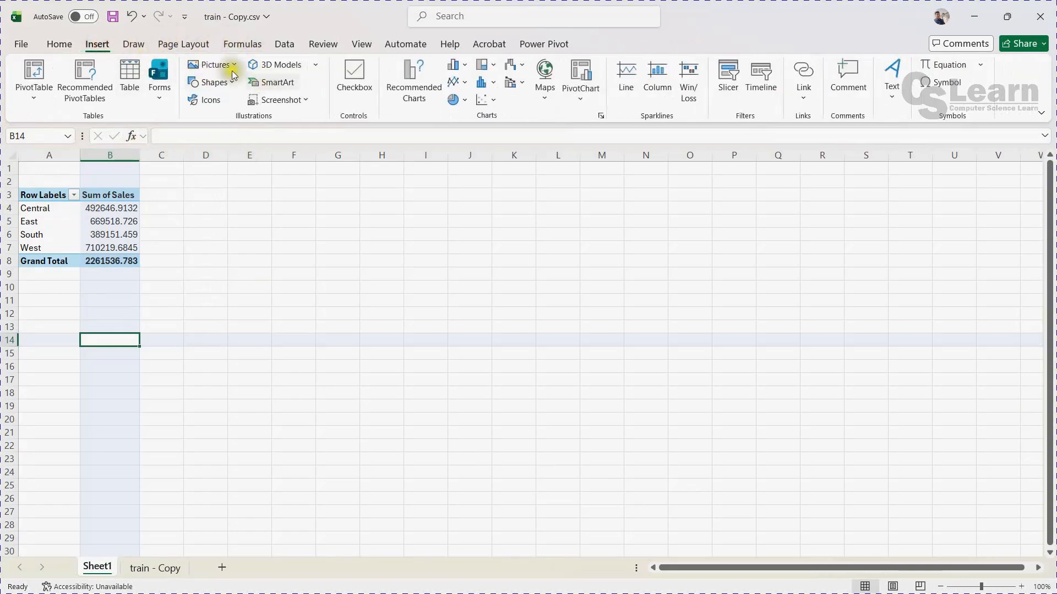
left_click(466, 66)
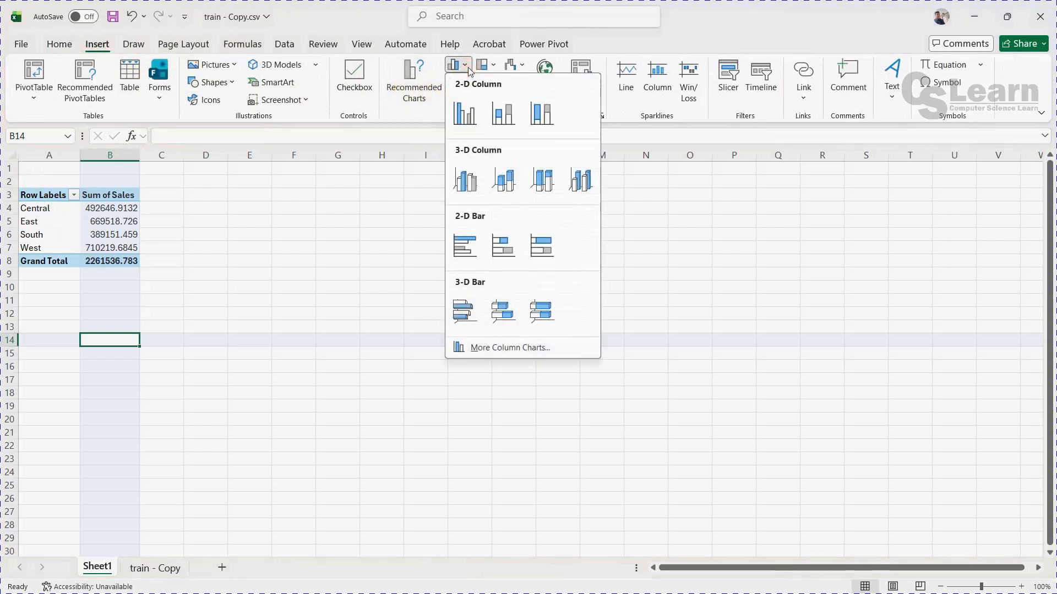
left_click(465, 180)
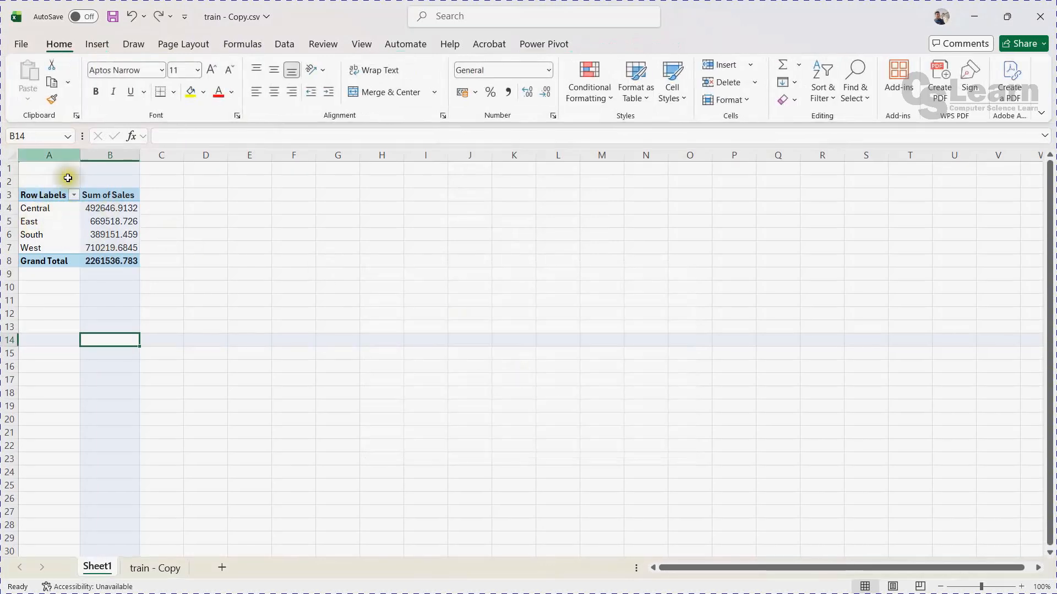
Insert a 3-D clustered column PivotChart from the region PivotTable in A3:B8 and place it beside the table.
left_click_drag(34, 198, 134, 262)
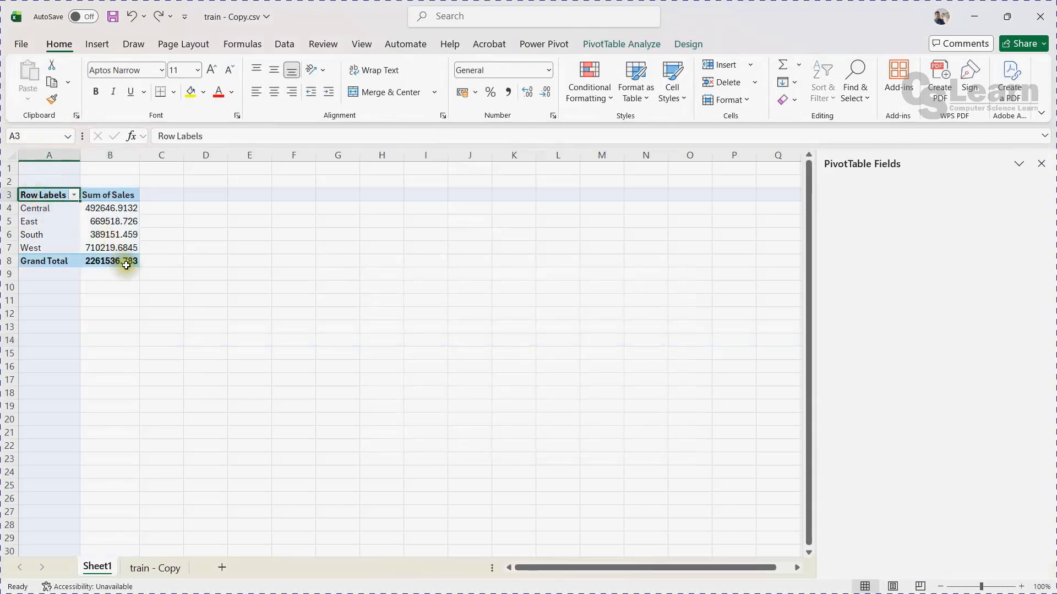
left_click(110, 45)
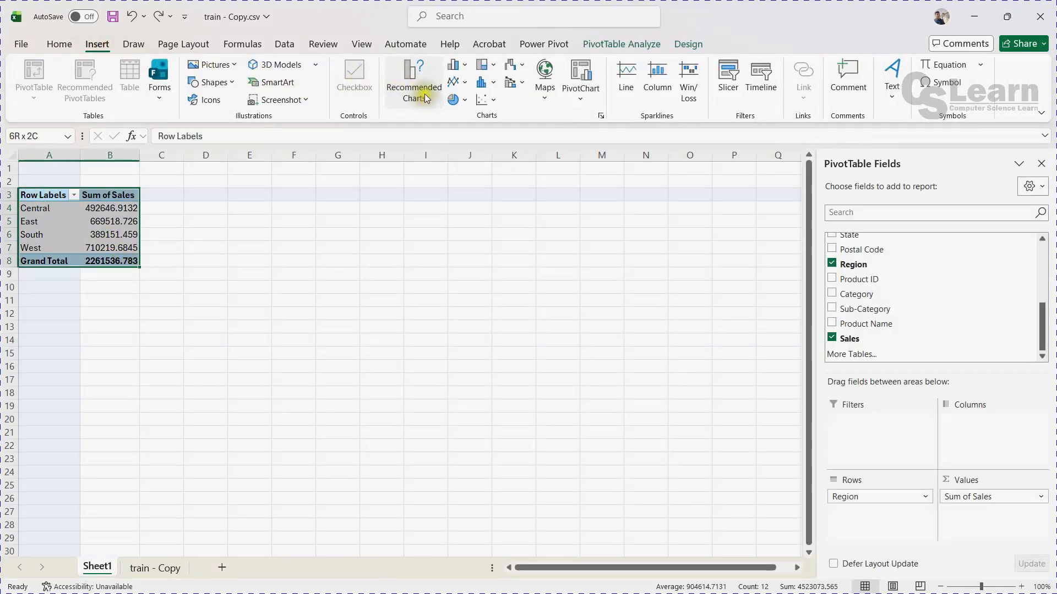
left_click(458, 65)
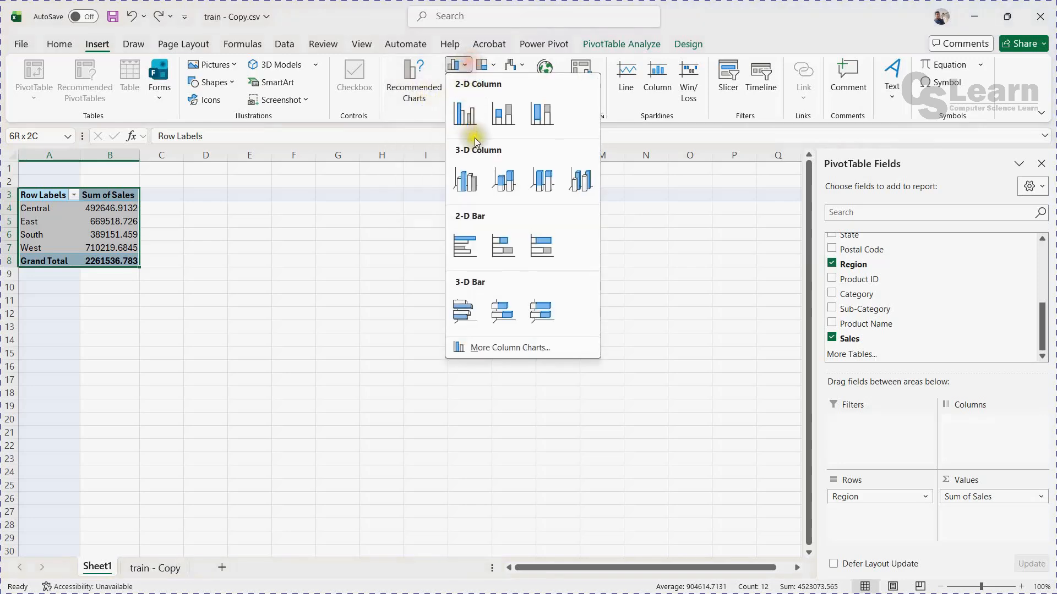
left_click(470, 177)
left_click_drag(402, 271, 389, 212)
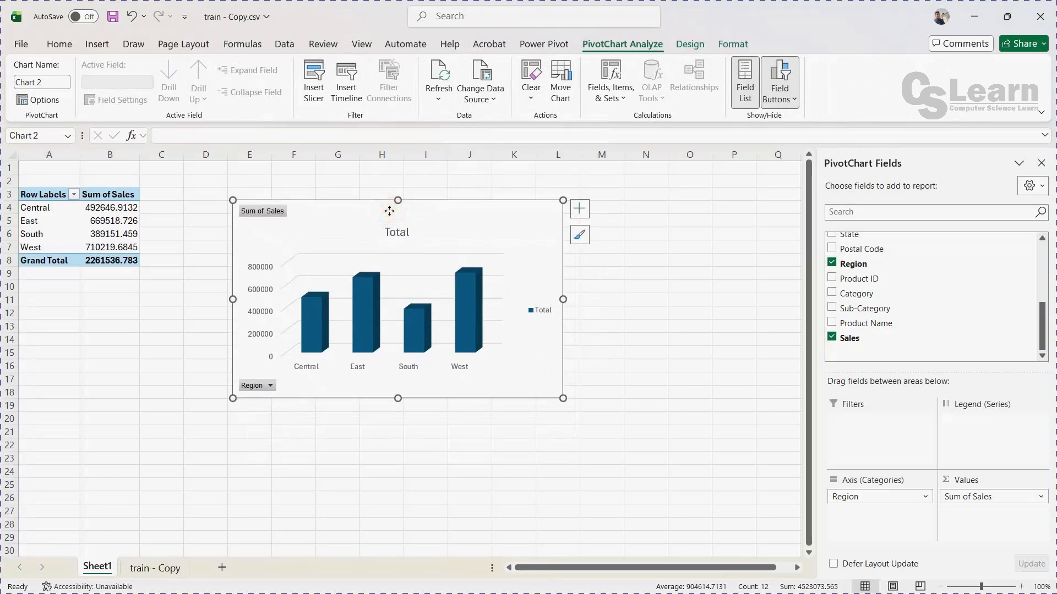
Browse the available chart styles for the region sales chart without applying one.
left_click(701, 46)
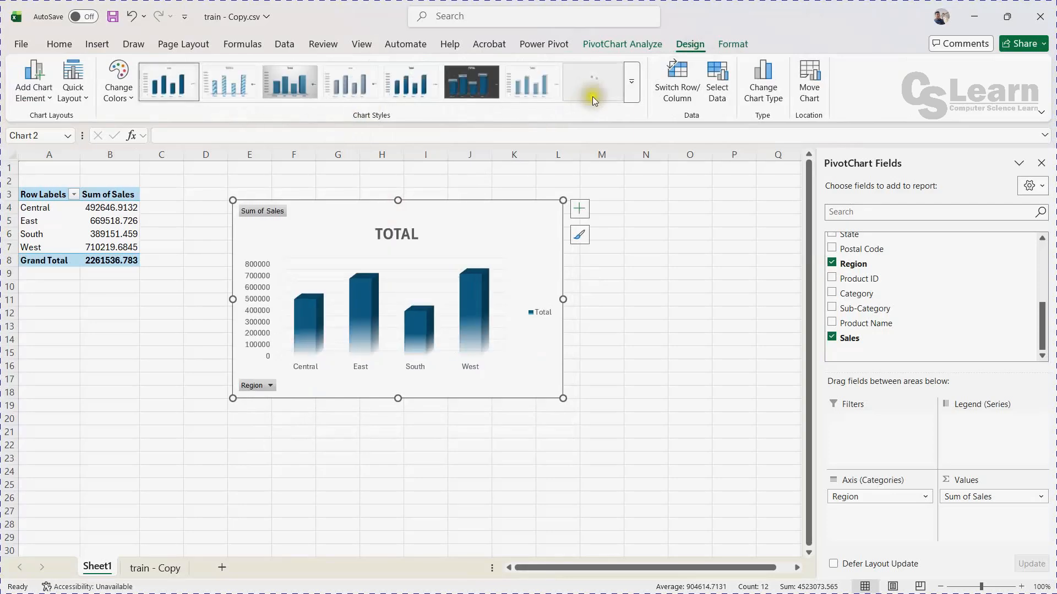
left_click(632, 88)
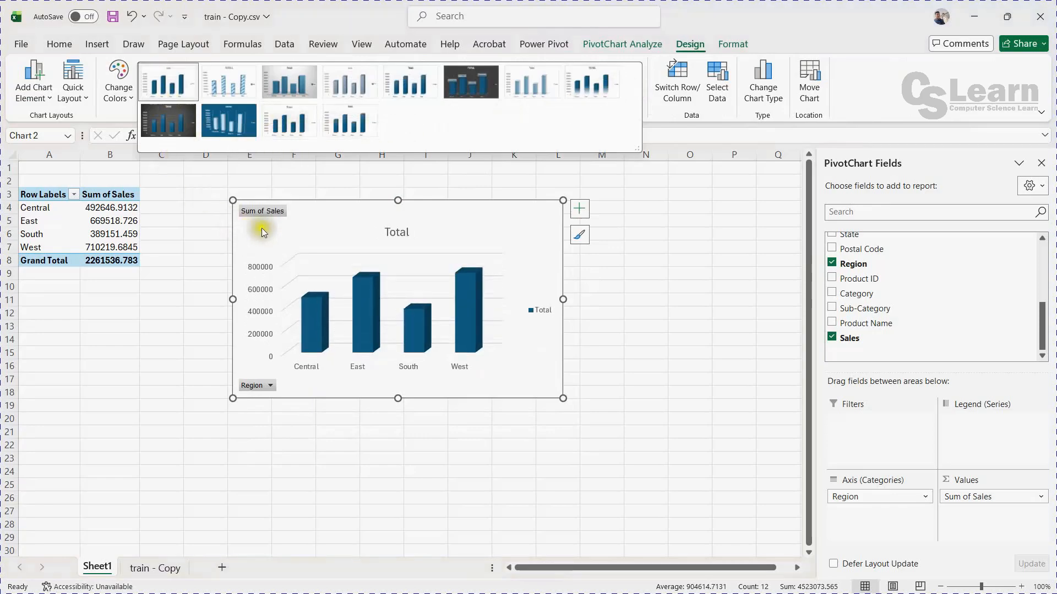
left_click(600, 317)
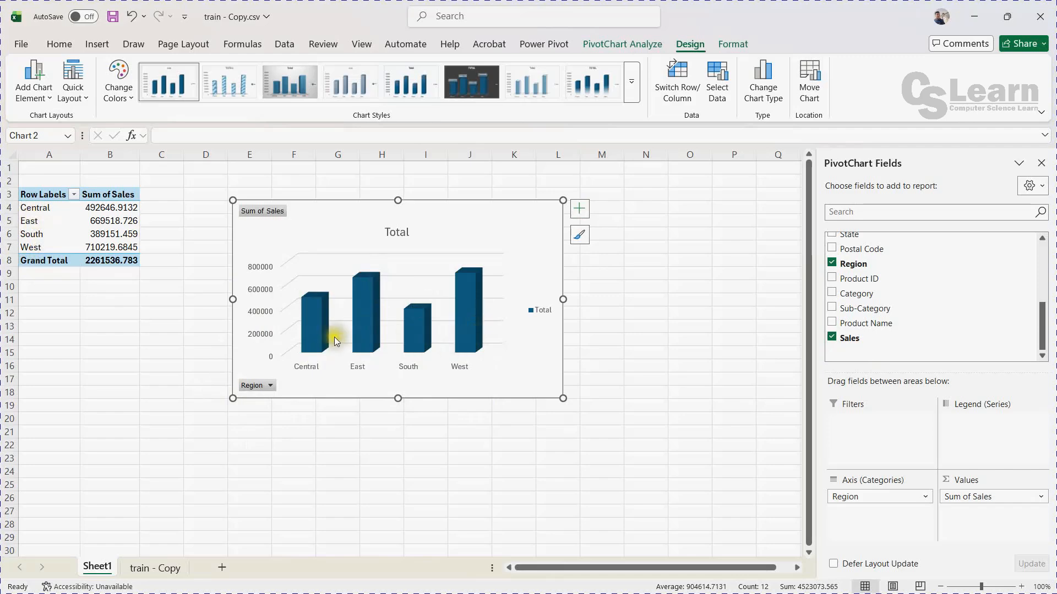
left_click(581, 236)
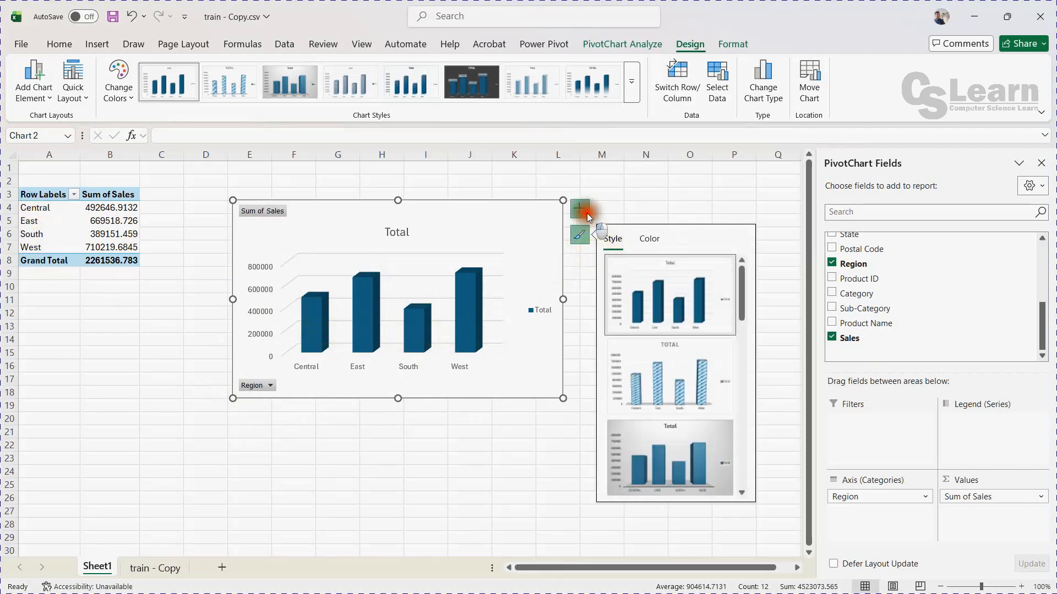
Try data labels and a data table on the region sales chart, and turn both off again.
left_click(586, 213)
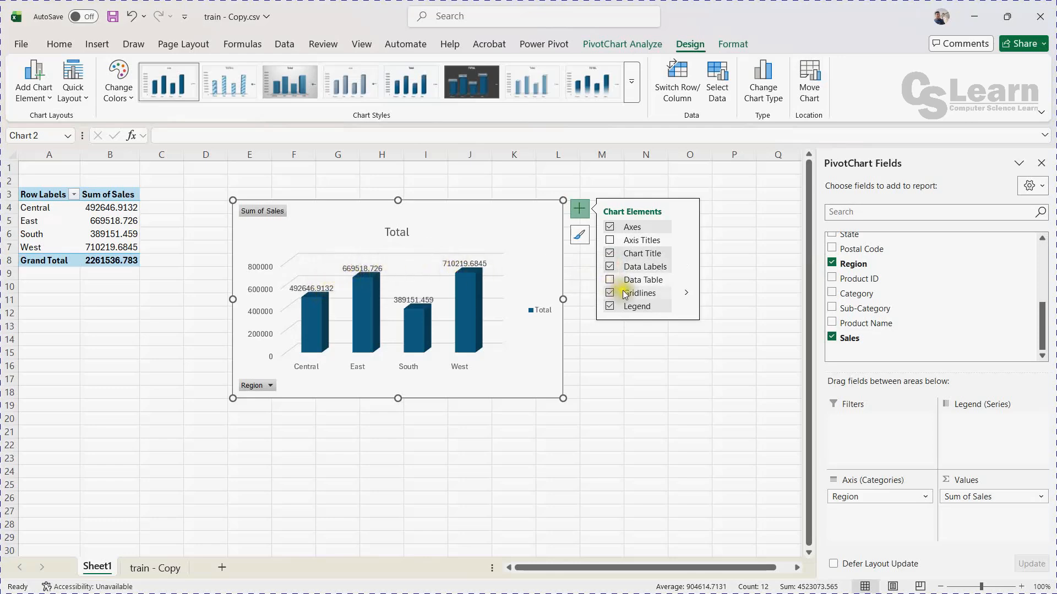
left_click(610, 280)
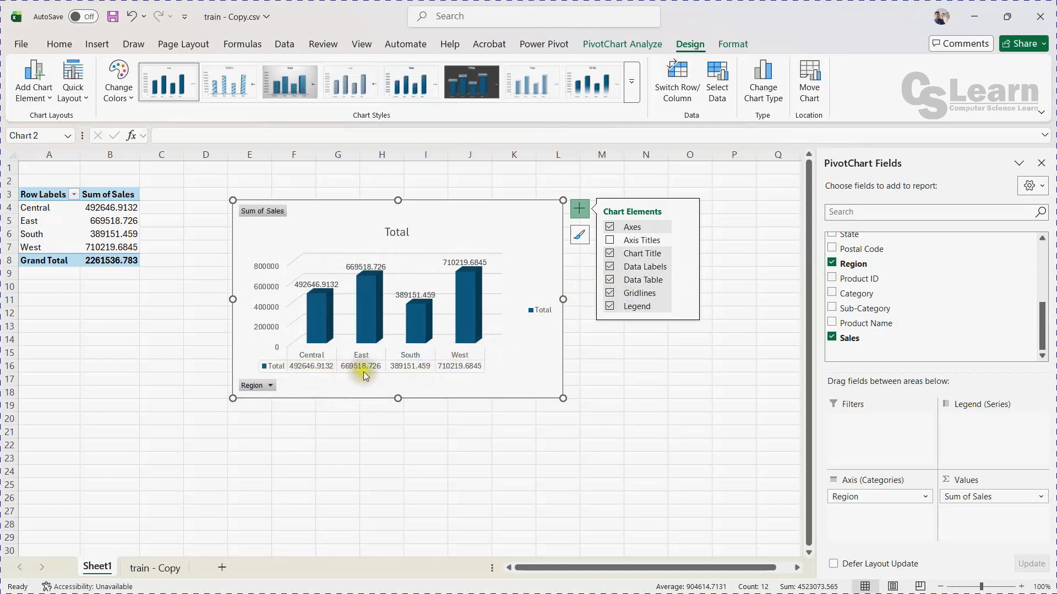
left_click(609, 281)
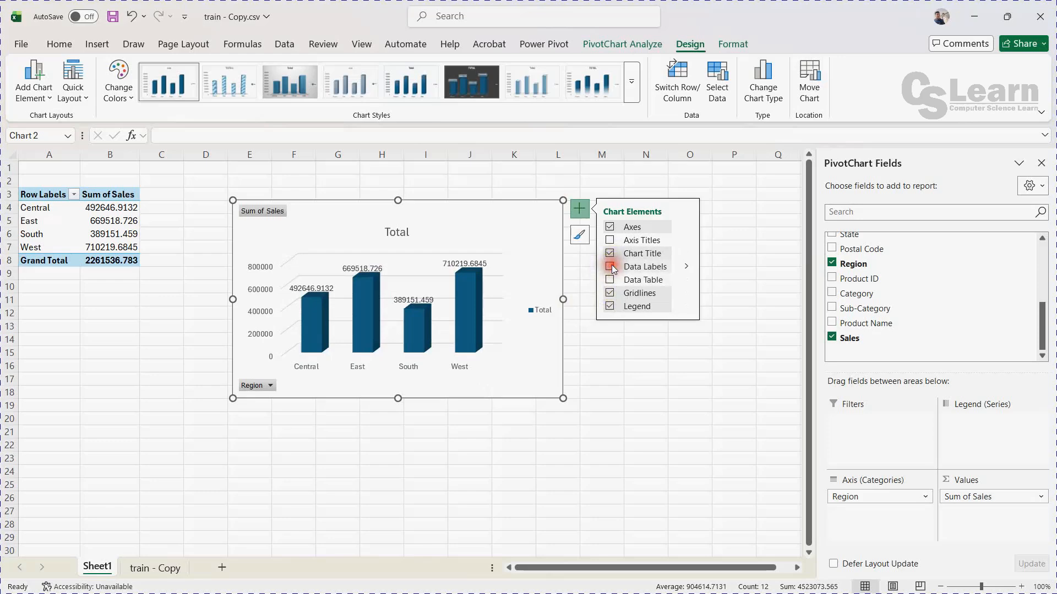
left_click(610, 267)
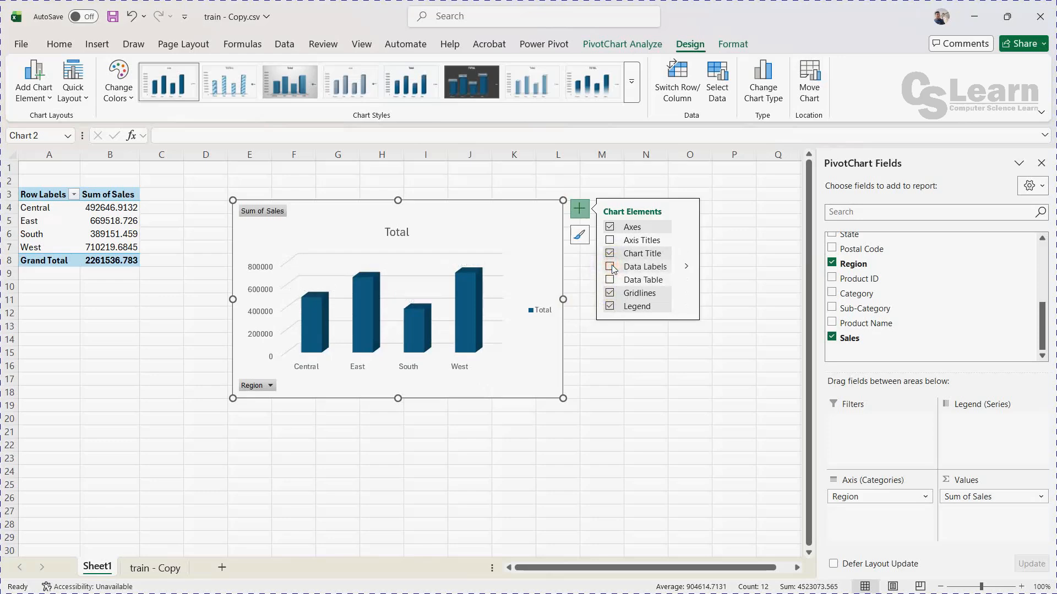
Change the chart title to "Region wise sales report" and move the chart up and closer to the PivotTable, over columns D to K.
left_click(405, 233)
double_click(405, 233)
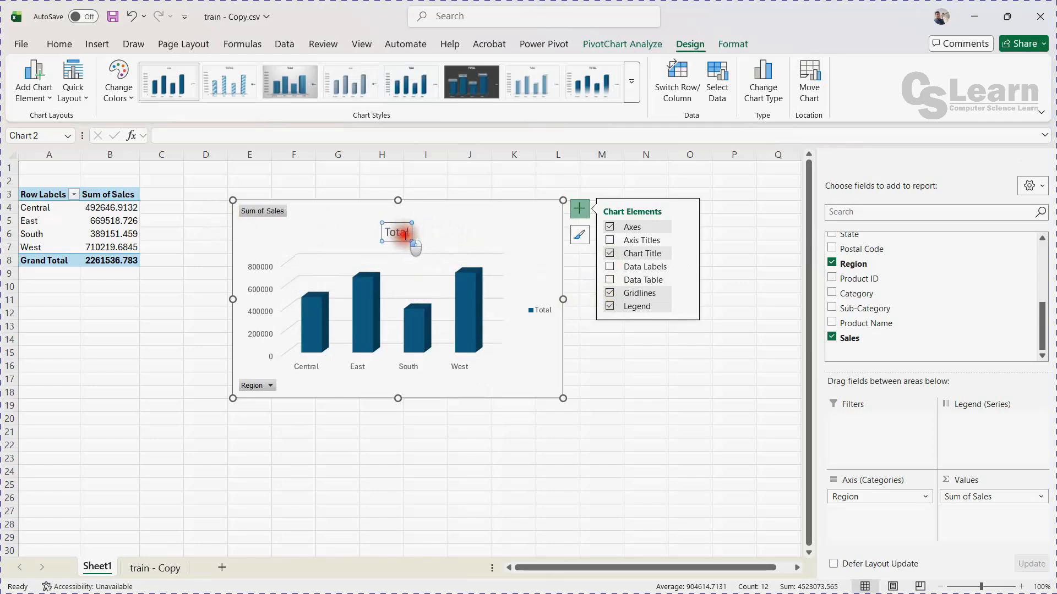
left_click(405, 232)
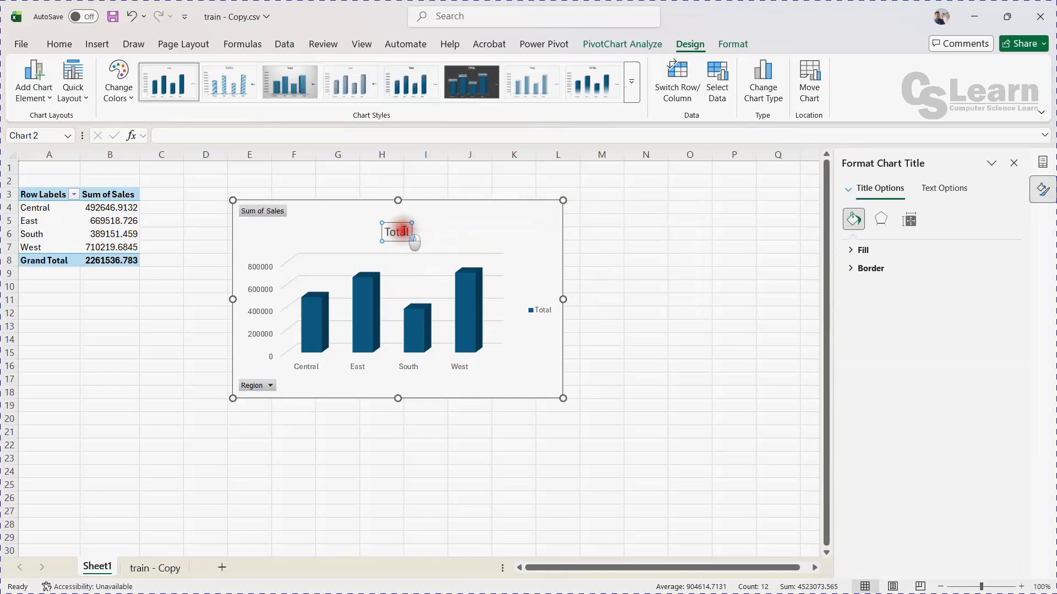
type("Region wis")
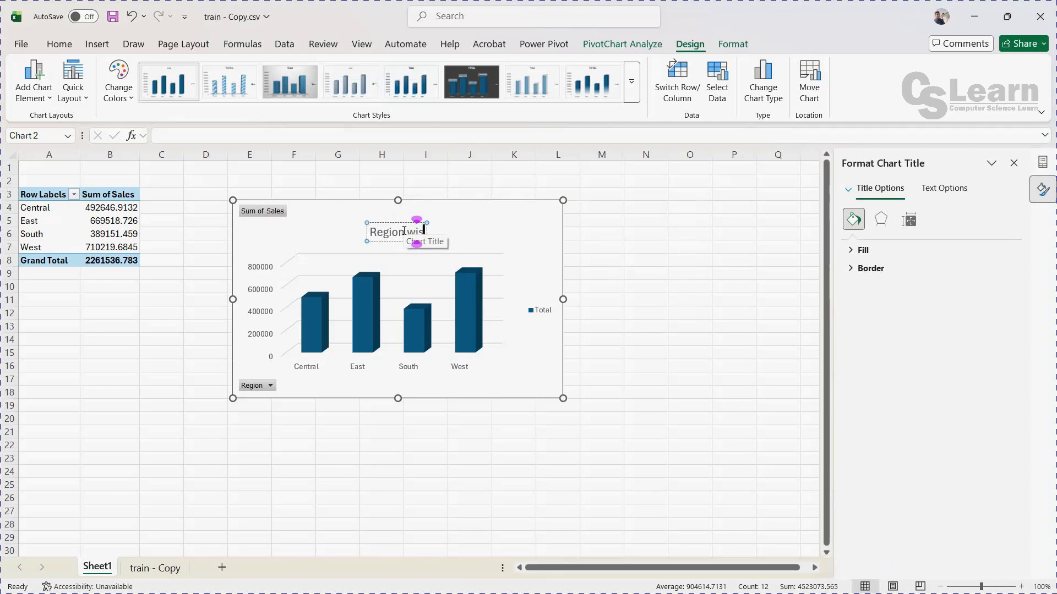
type("e sale")
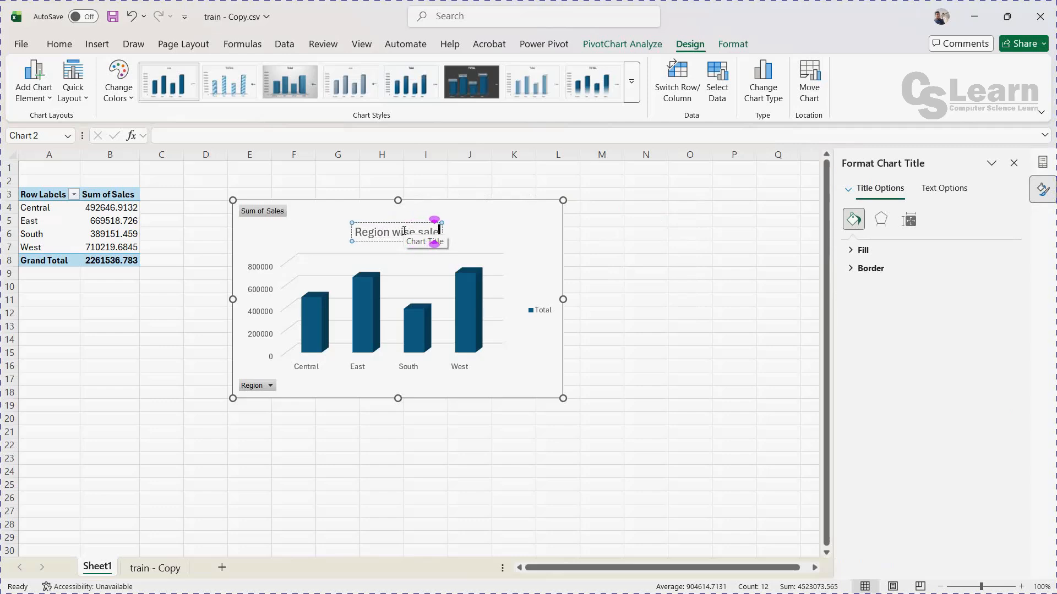
type("s report")
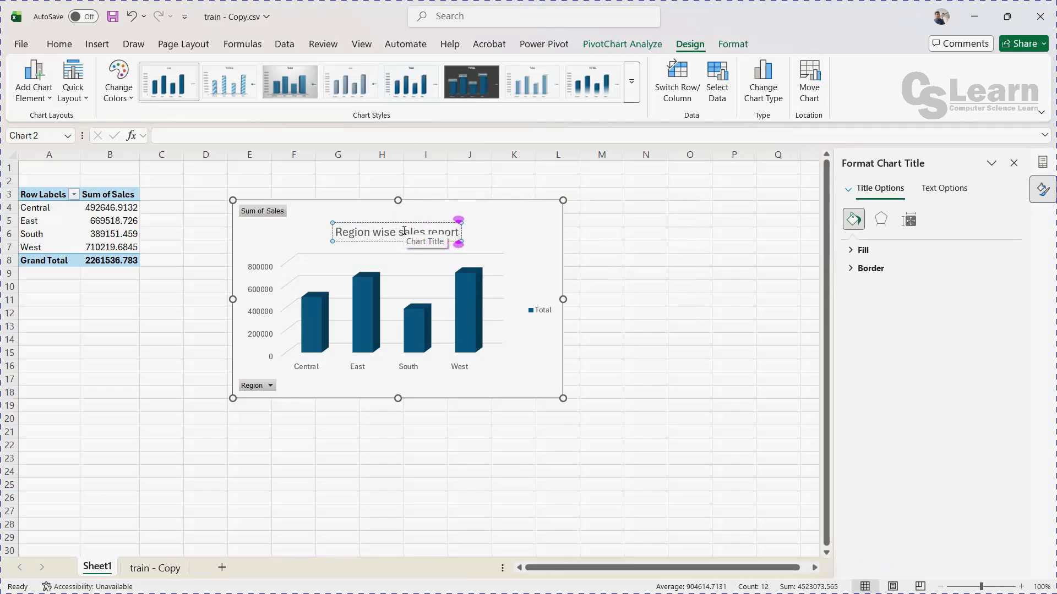
left_click(118, 368)
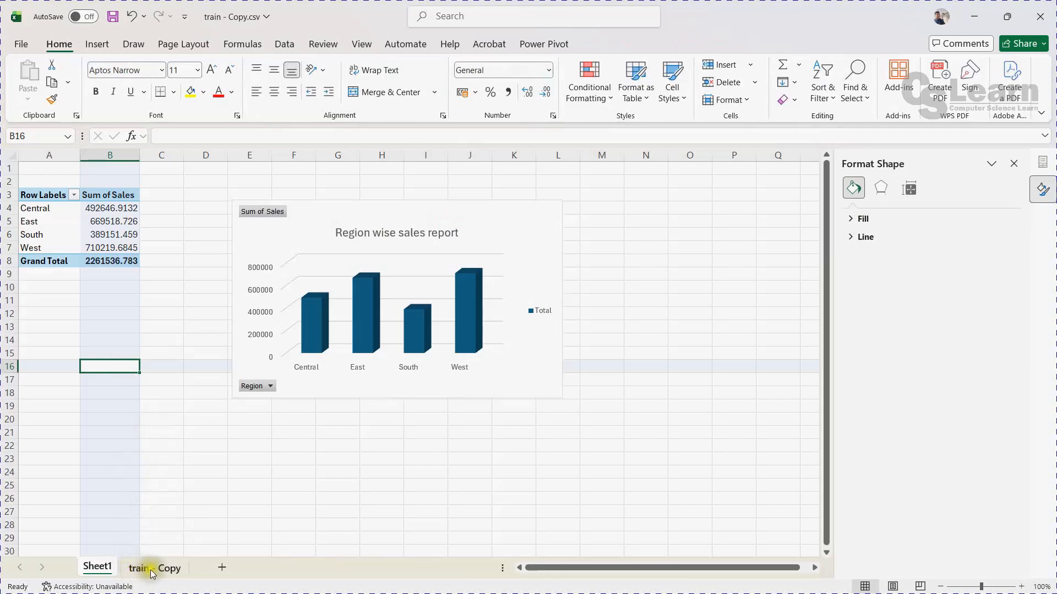
left_click_drag(375, 205, 356, 184)
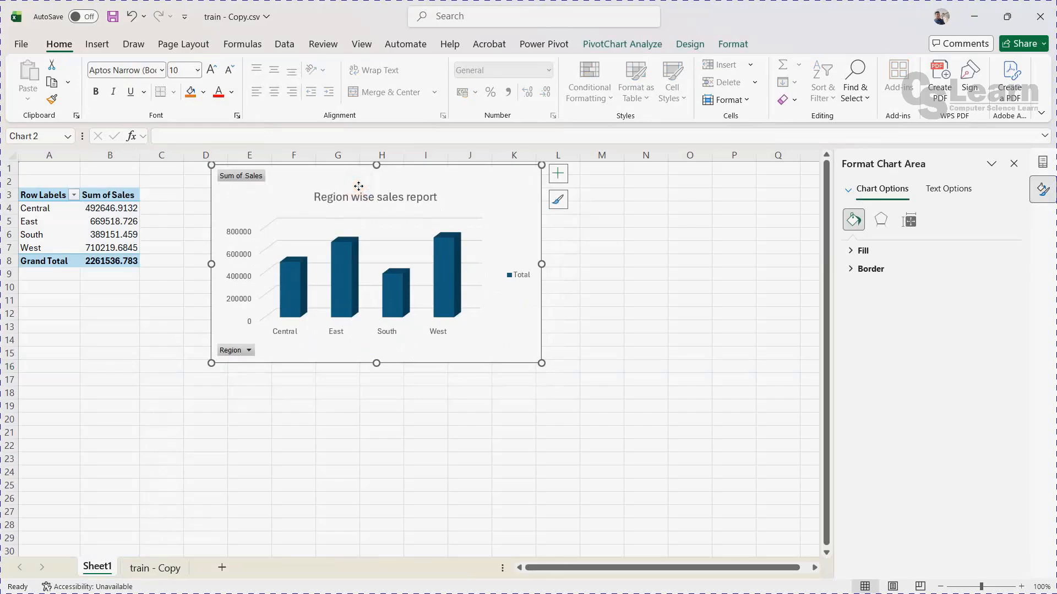
left_click_drag(394, 182, 390, 197)
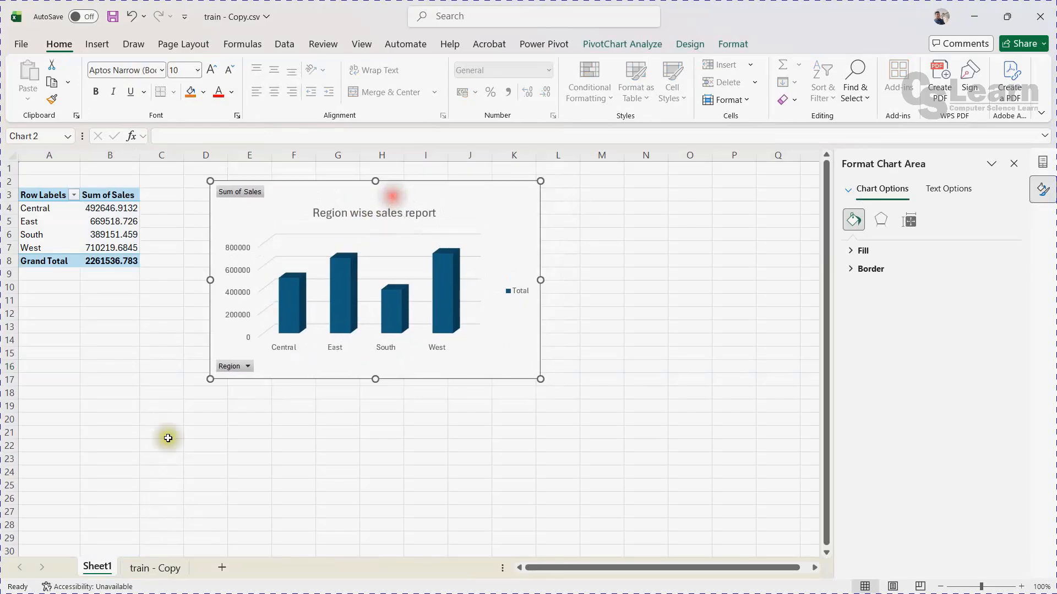
Create a second PivotTable on a new worksheet from Table1 on the train - Copy sheet.
left_click(160, 572)
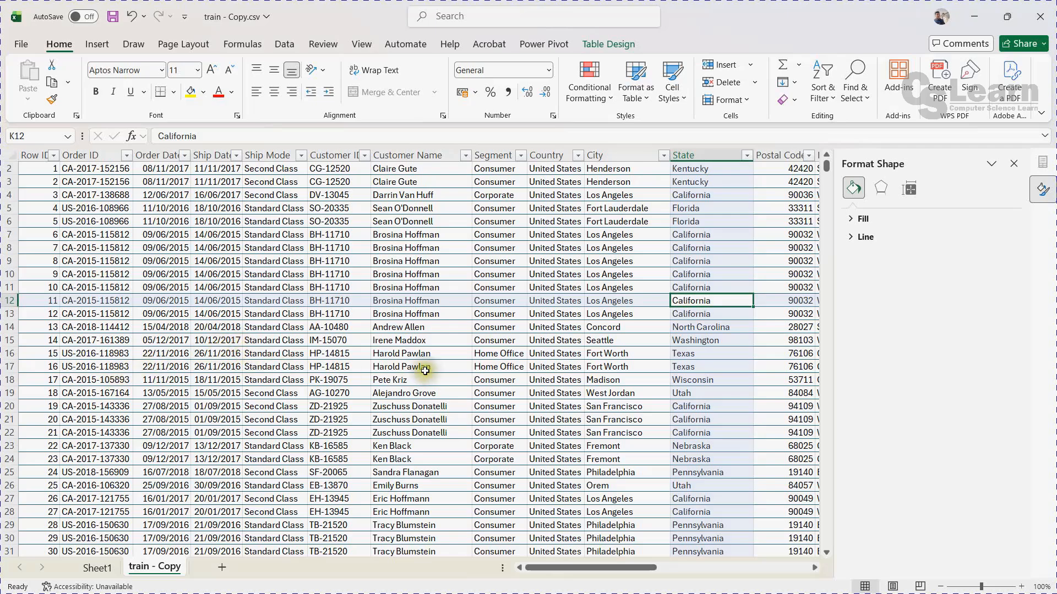
left_click(107, 571)
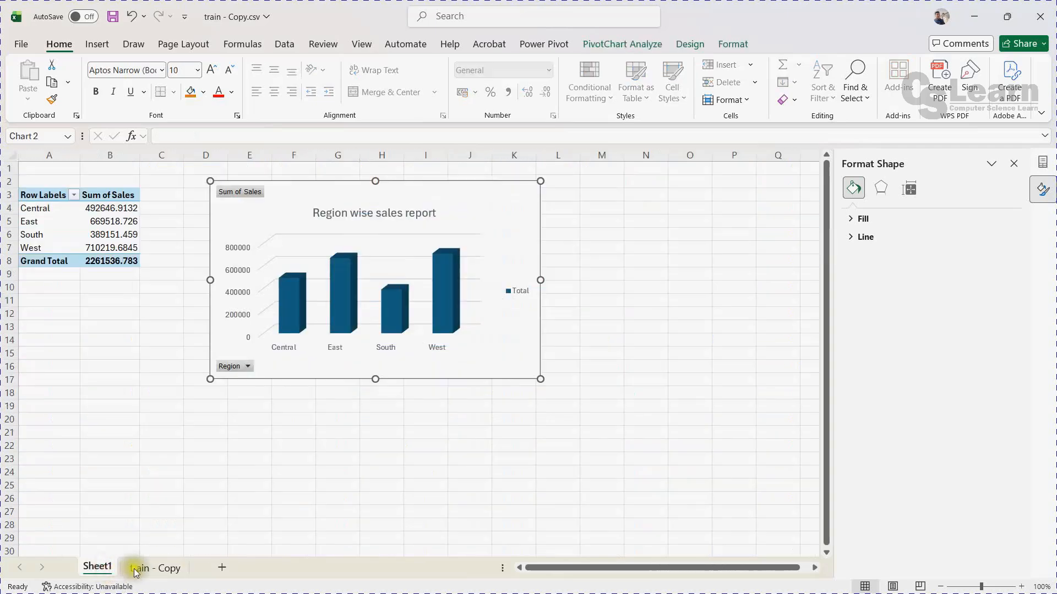
left_click(142, 568)
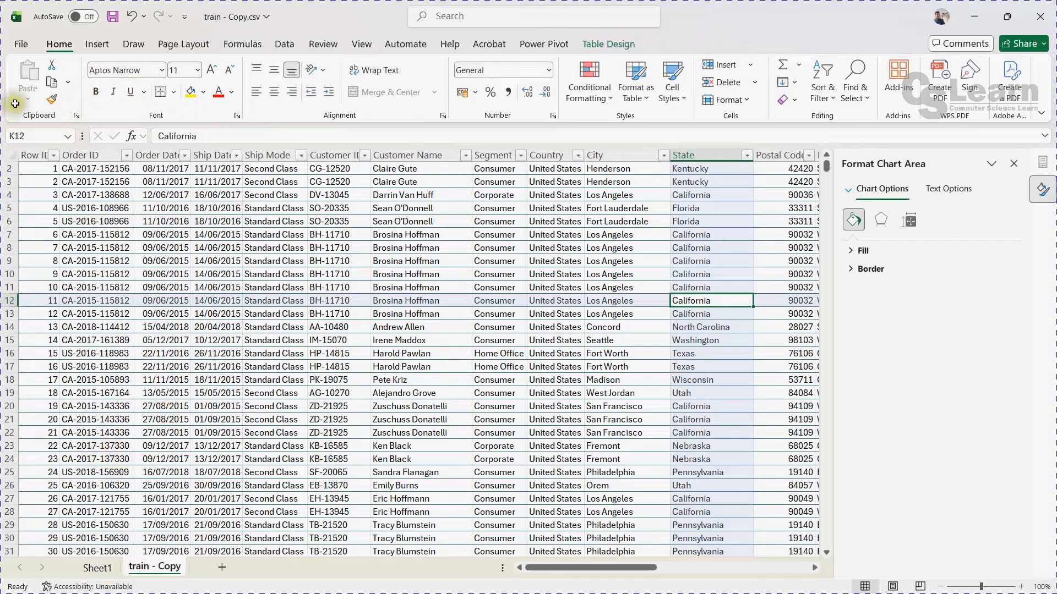
left_click(104, 45)
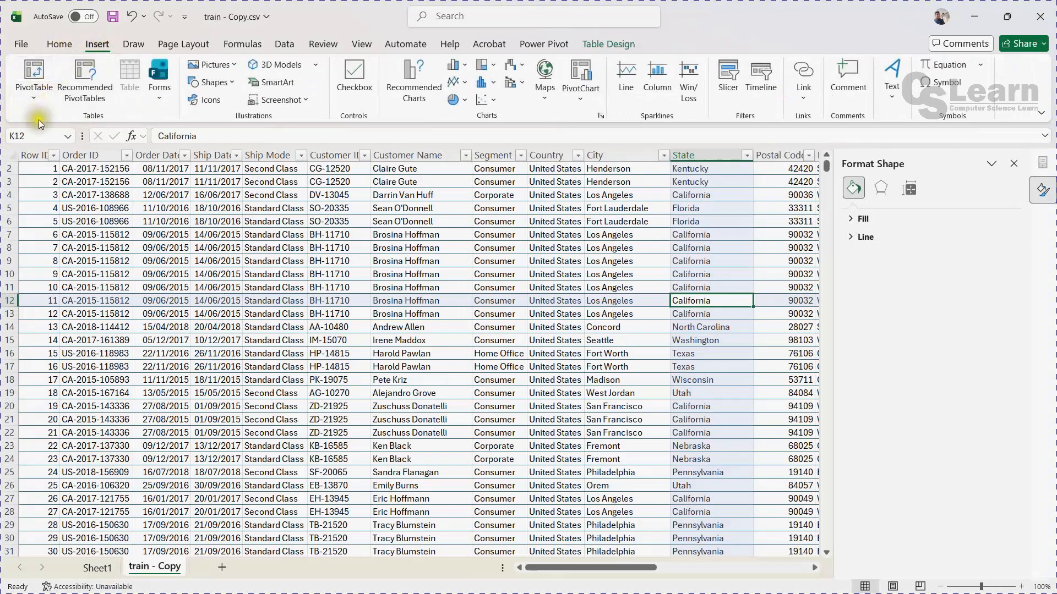
left_click(35, 77)
left_click(781, 342)
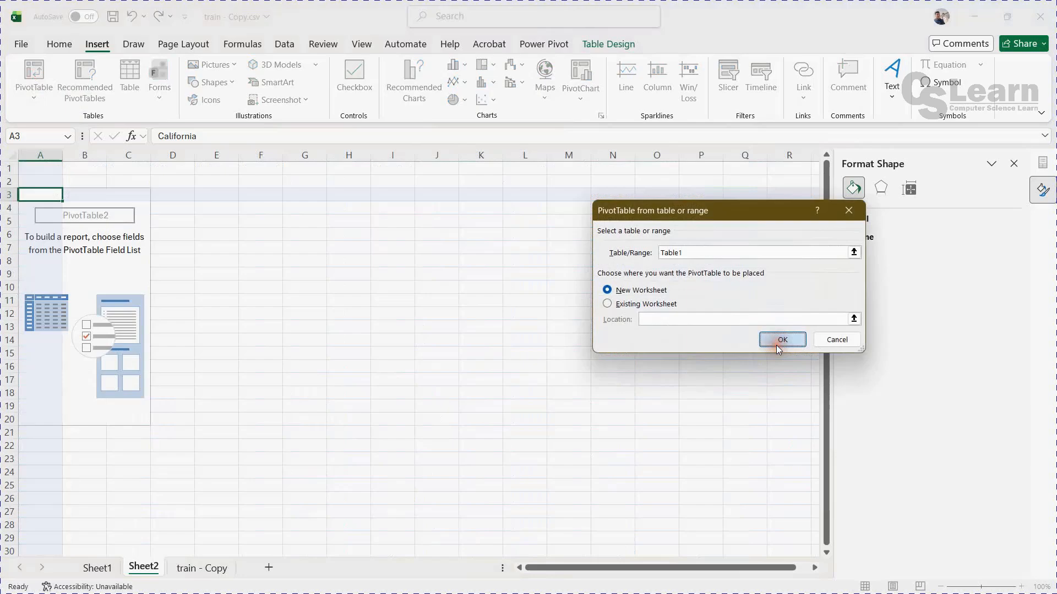
left_click(95, 568)
left_click(139, 570)
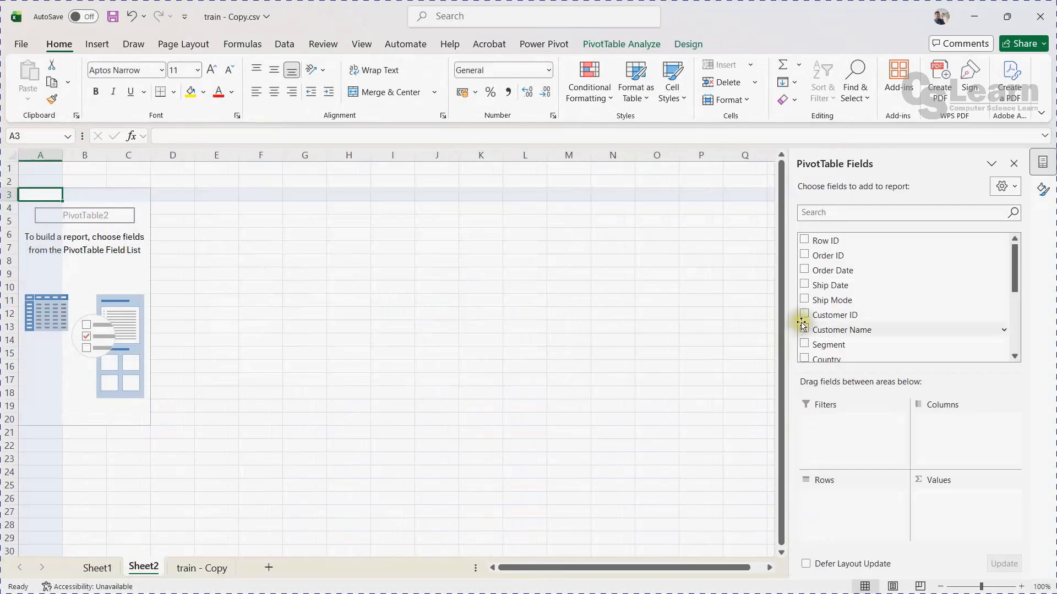
Add Category as the new PivotTable's row field and Sales as its summed value.
scroll(820, 341, "down", 3)
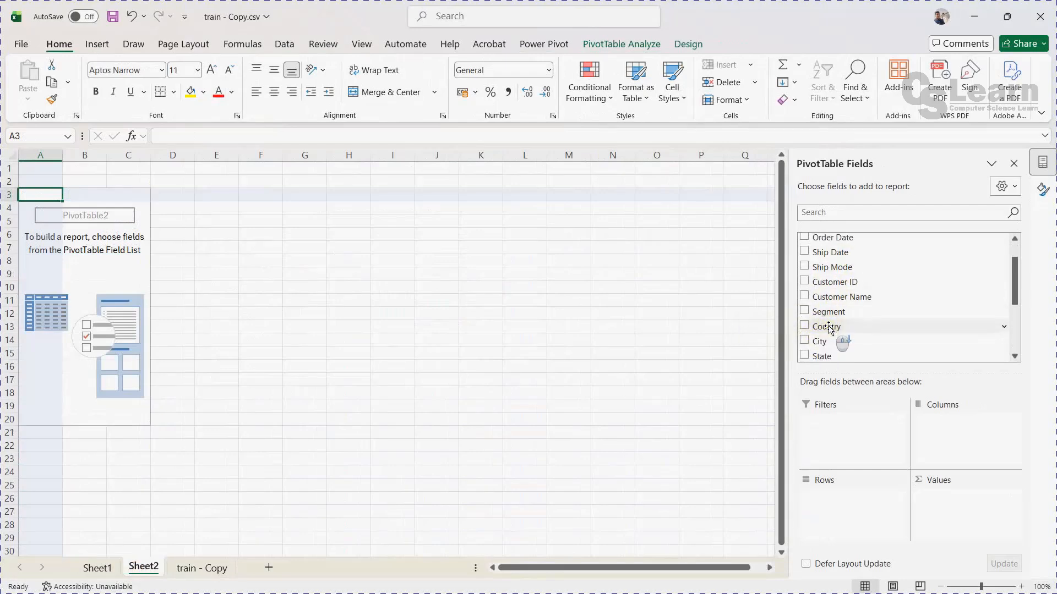
scroll(824, 344, "down", 3)
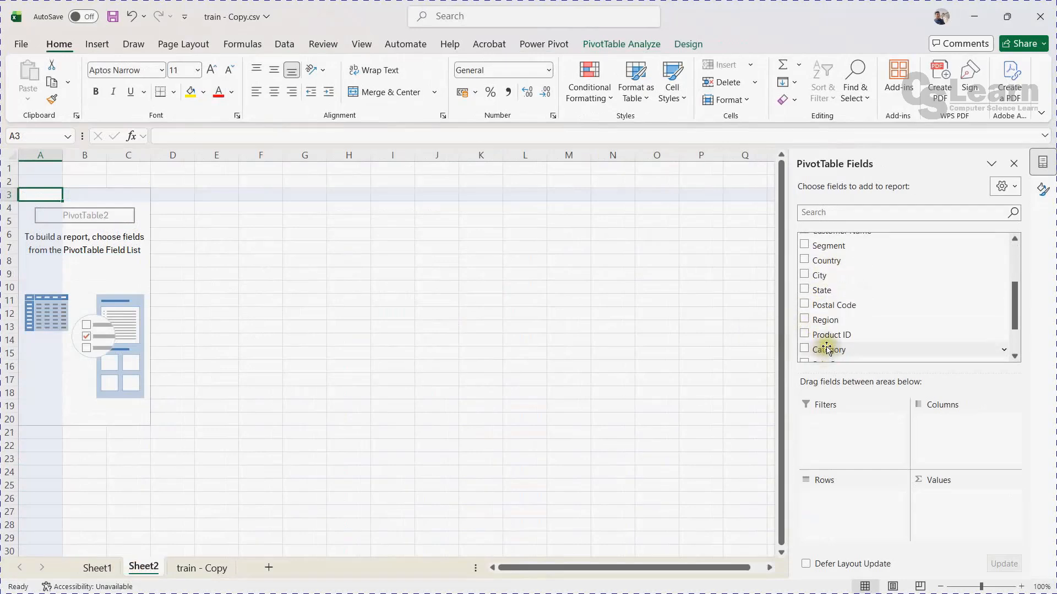
left_click(805, 316)
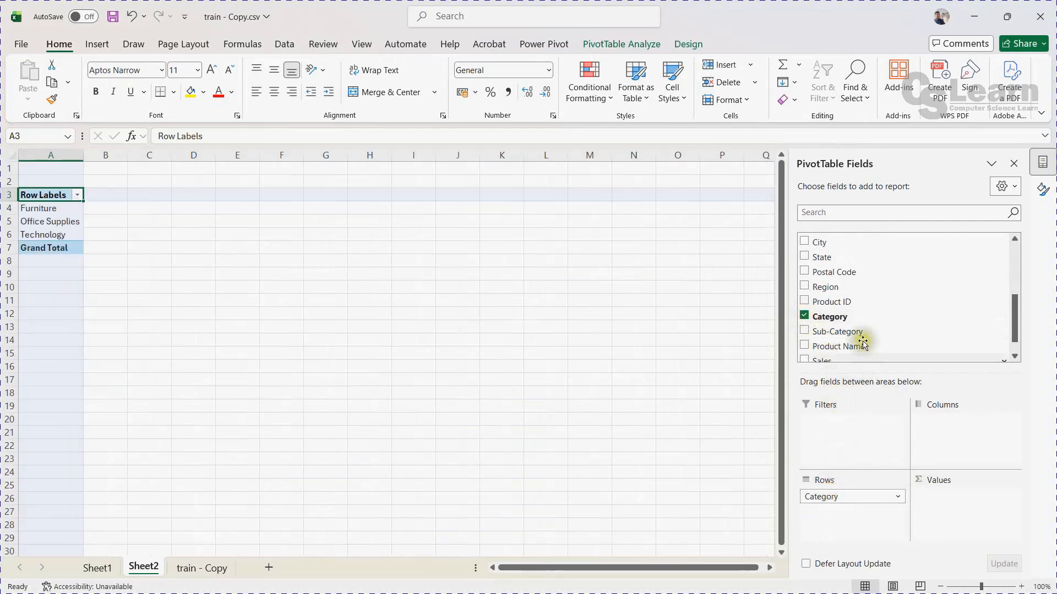
scroll(865, 341, "down", 1)
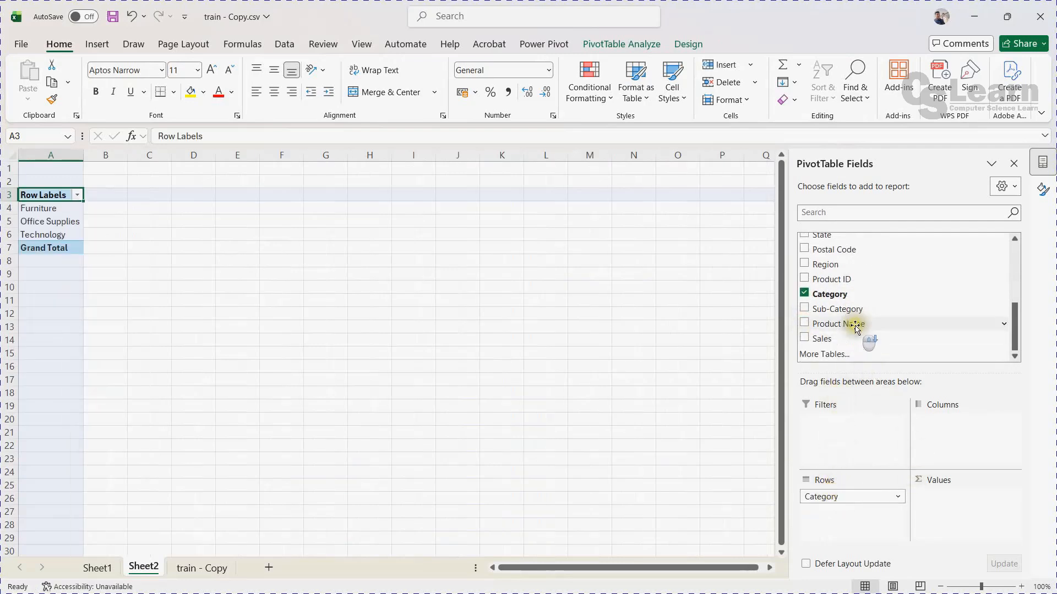
left_click(804, 339)
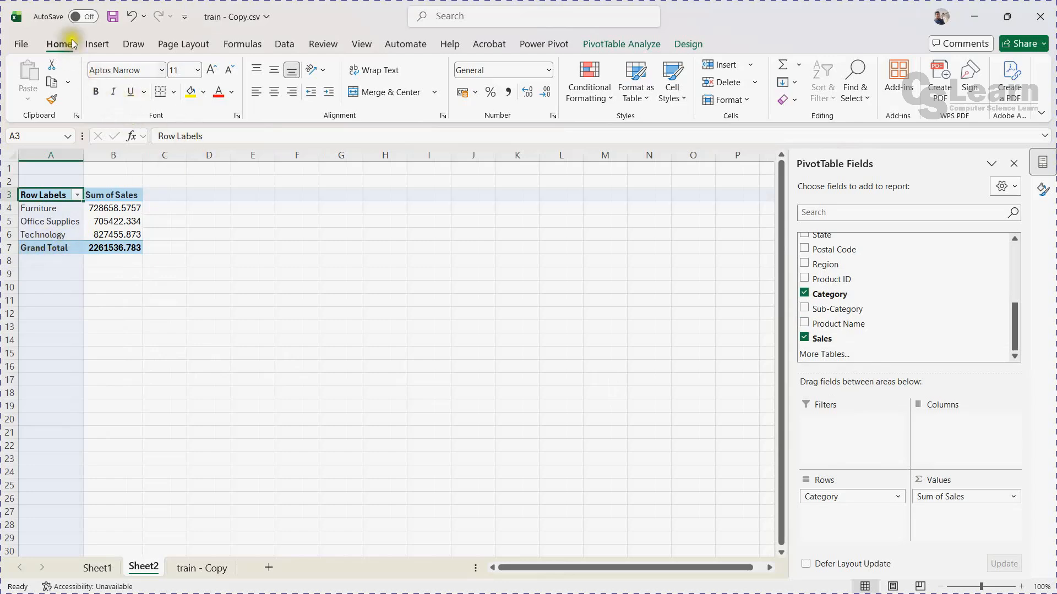
Insert a 3-D pie chart from the category PivotTable in A3:B7 and move the chart up to about row 5.
left_click(95, 43)
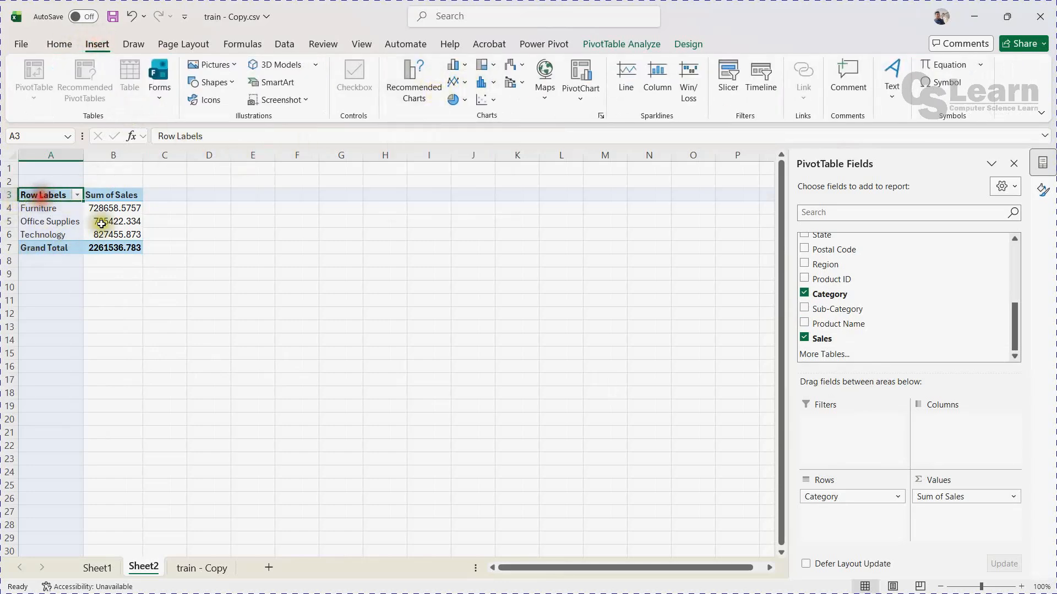
left_click(132, 249, "shift")
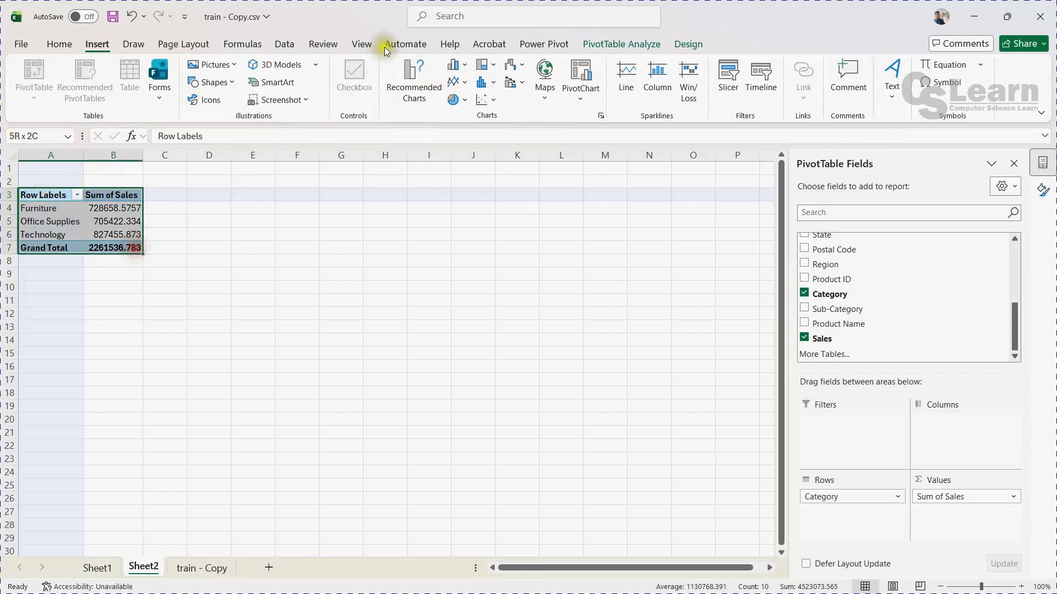
left_click(465, 103)
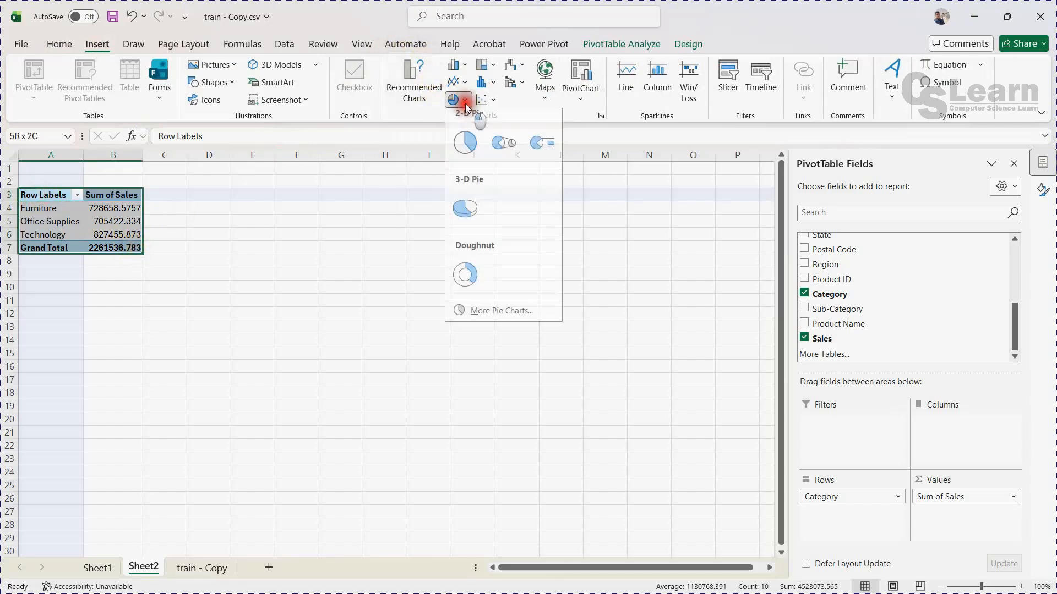
left_click(470, 209)
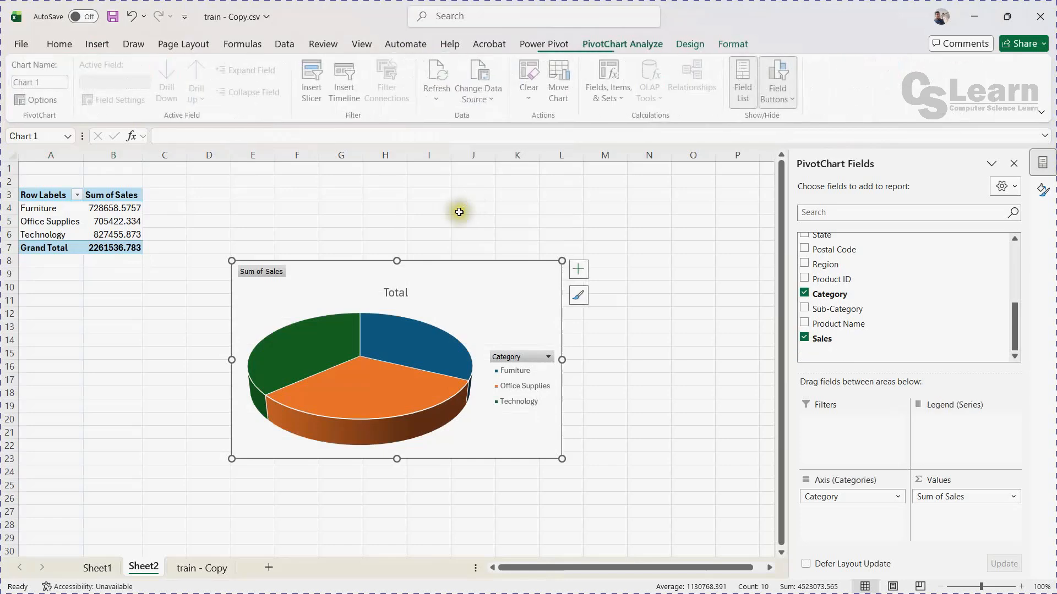
left_click_drag(439, 279, 439, 236)
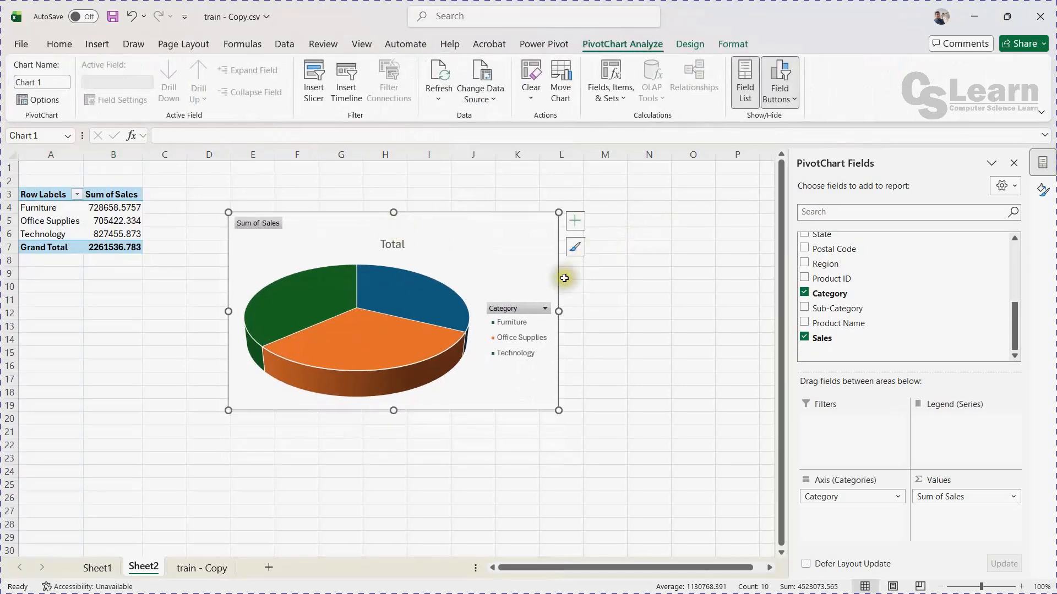
Add data labels to the category pie chart.
left_click(574, 220)
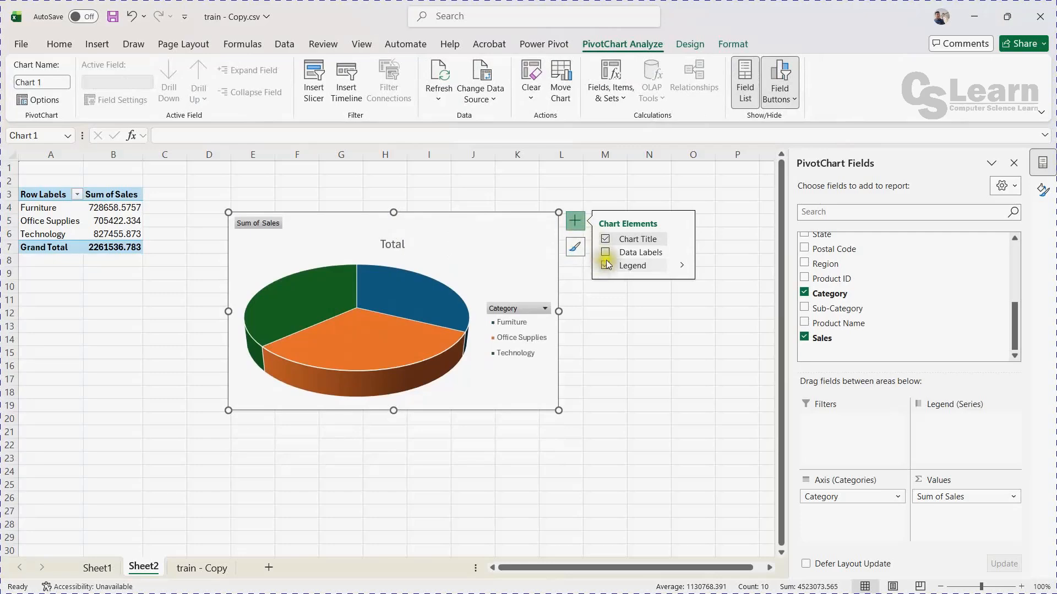
left_click(605, 253)
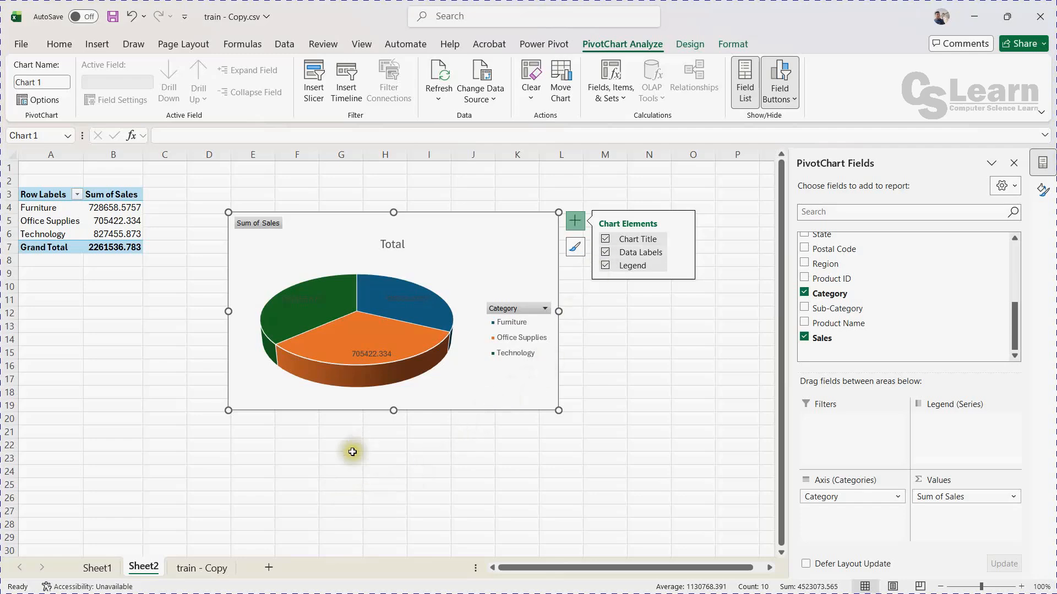
left_click(432, 239)
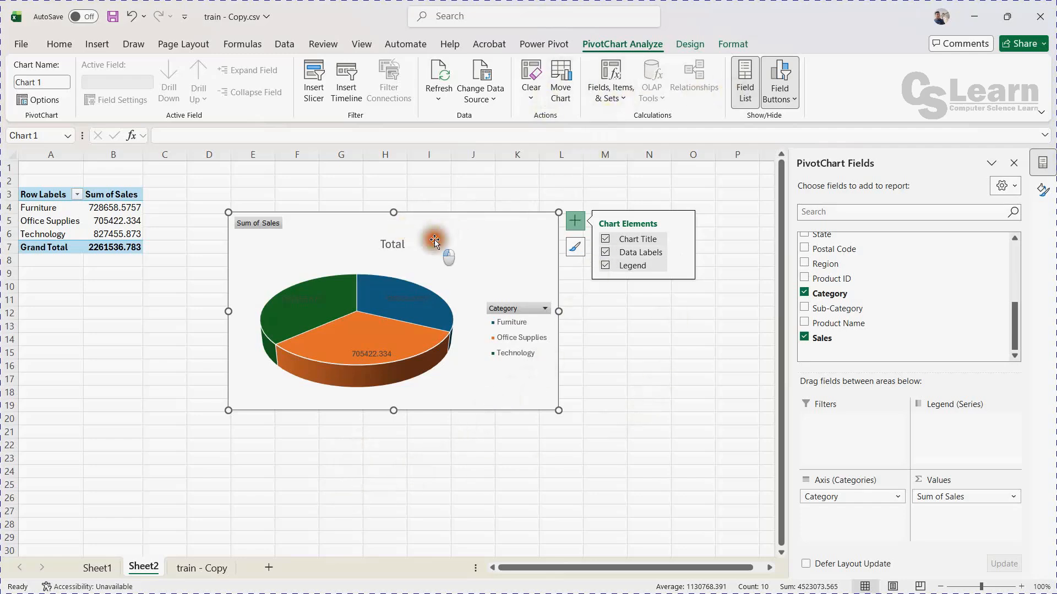
Look through the pie chart's styles, then try switching its rows and columns and switch them back.
left_click(692, 44)
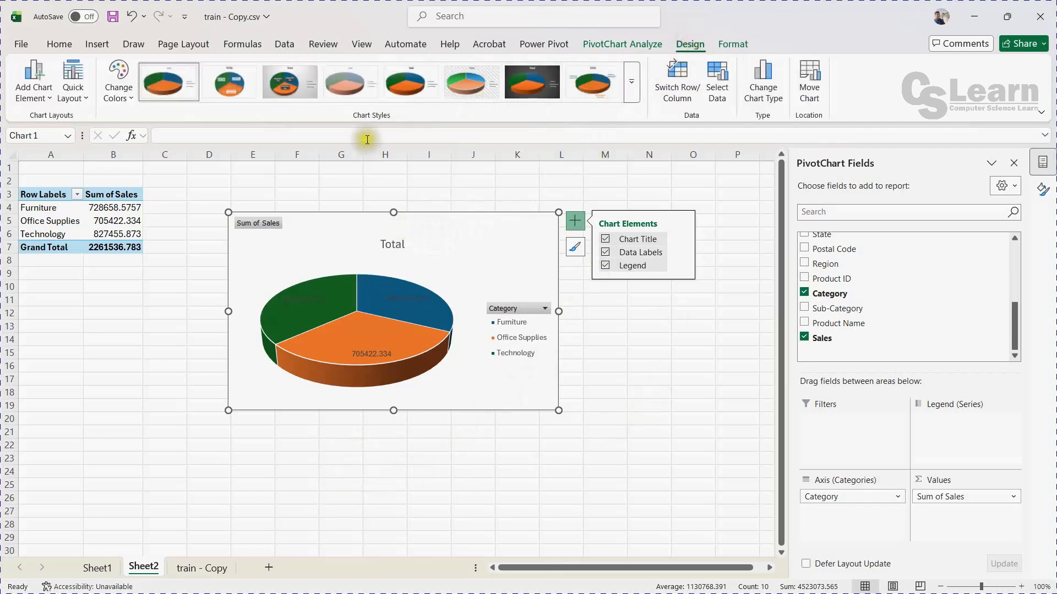
left_click(631, 93)
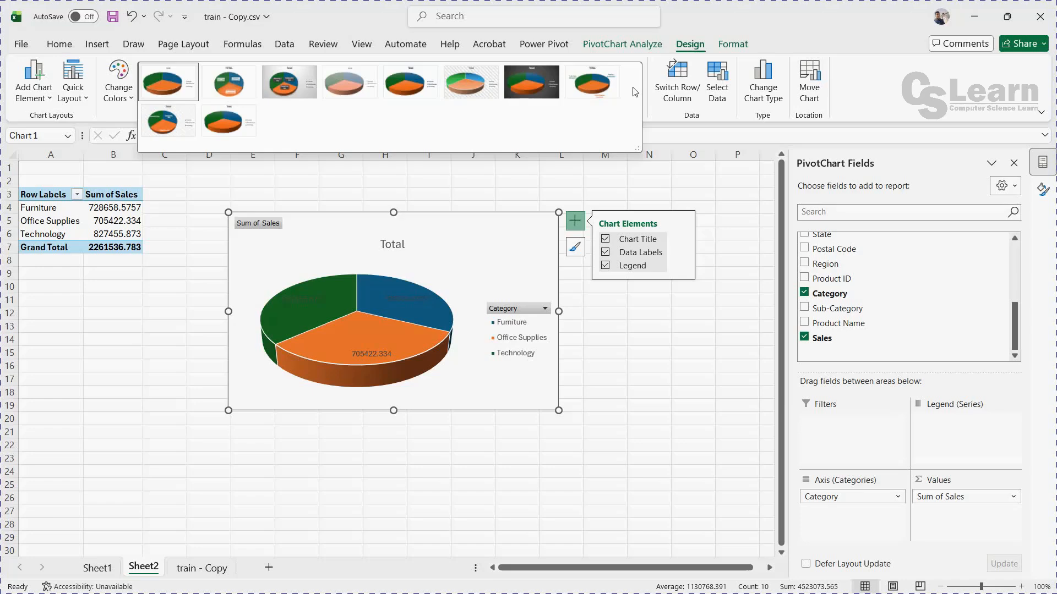
left_click(679, 88)
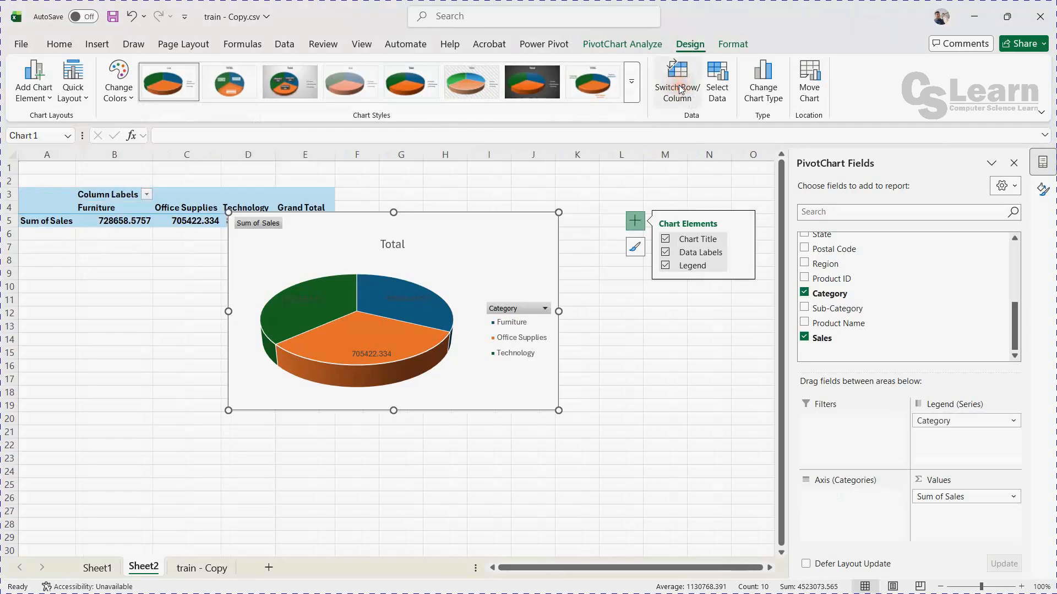
left_click(676, 95)
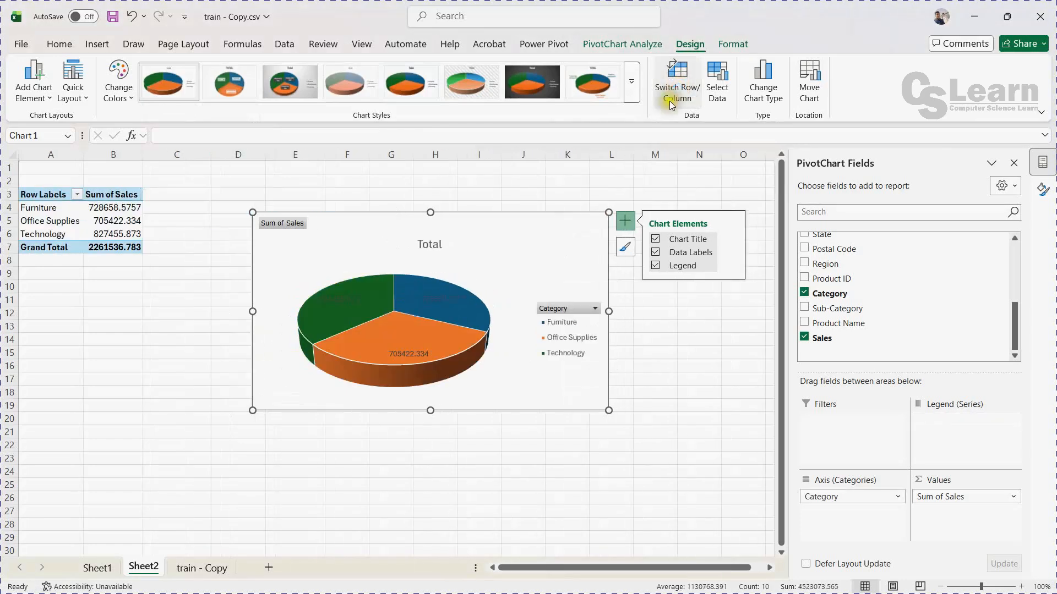
left_click(79, 402)
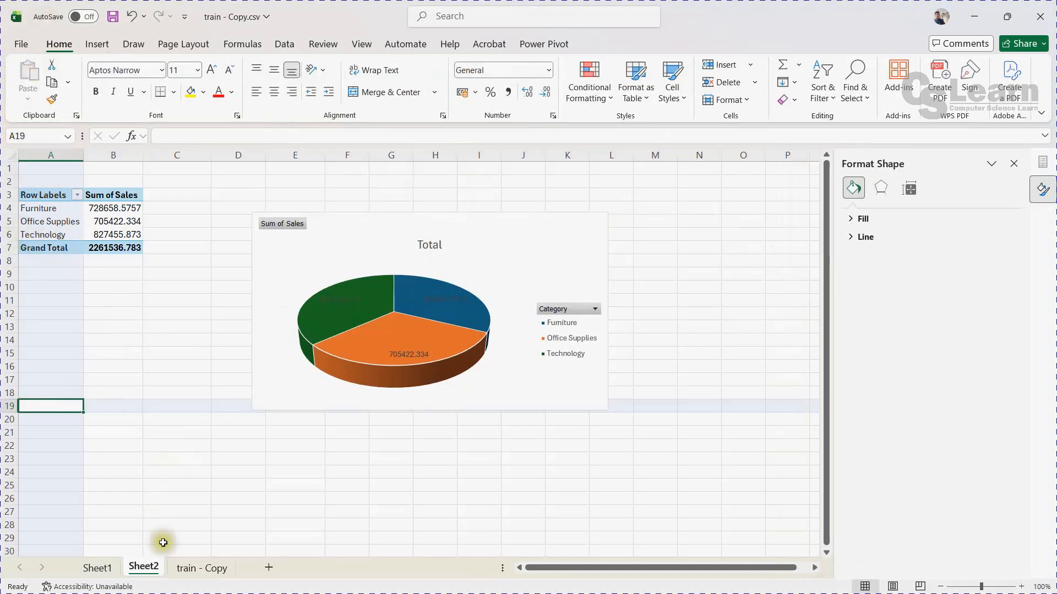
Create a third PivotTable on a new worksheet from Table1 on the train - Copy sheet.
left_click(193, 568)
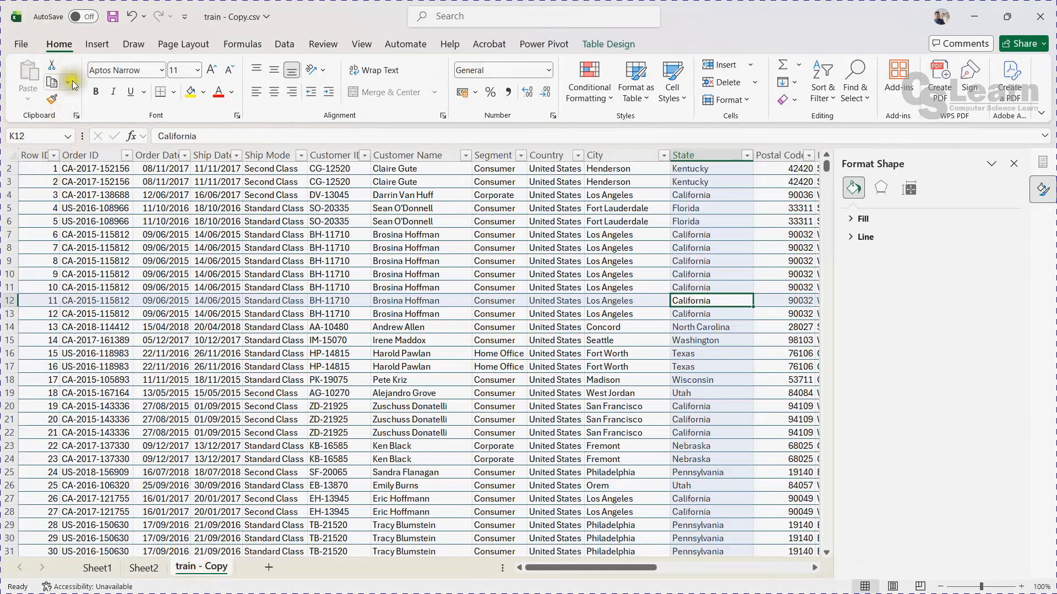
left_click(95, 43)
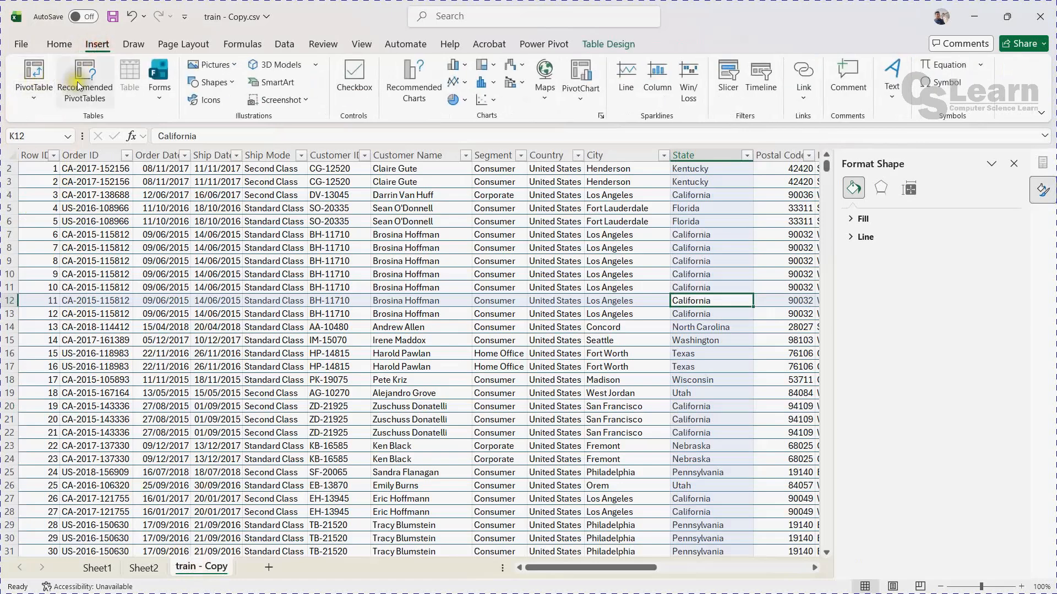
left_click(49, 88)
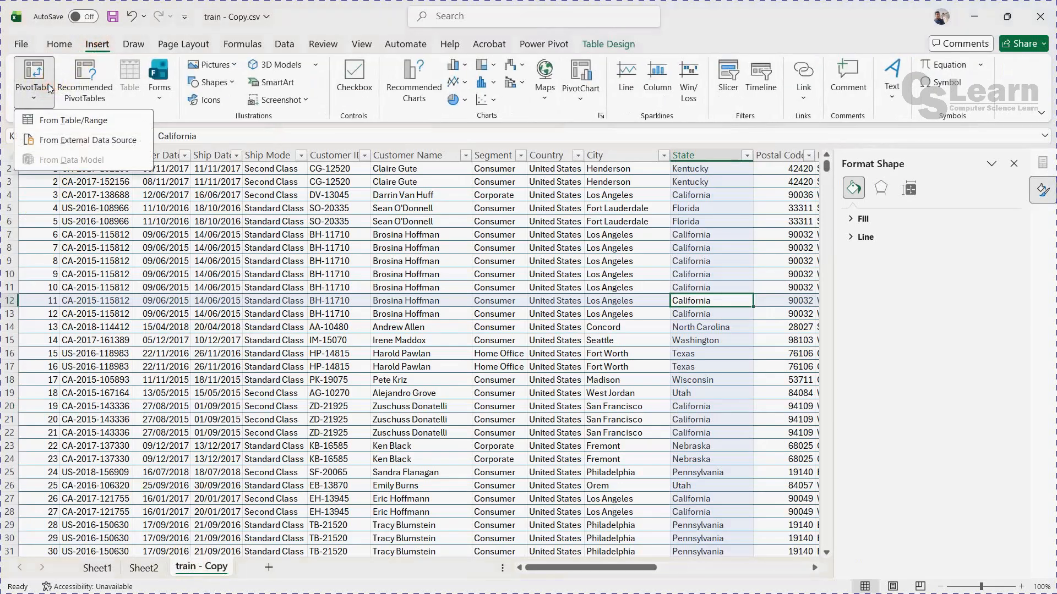
left_click(39, 72)
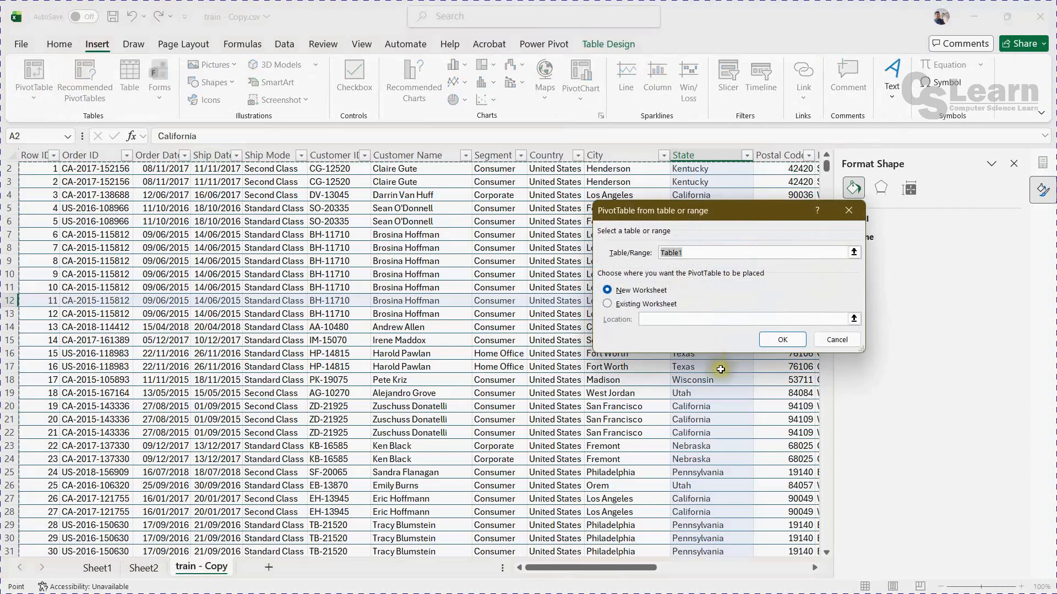
left_click(782, 339)
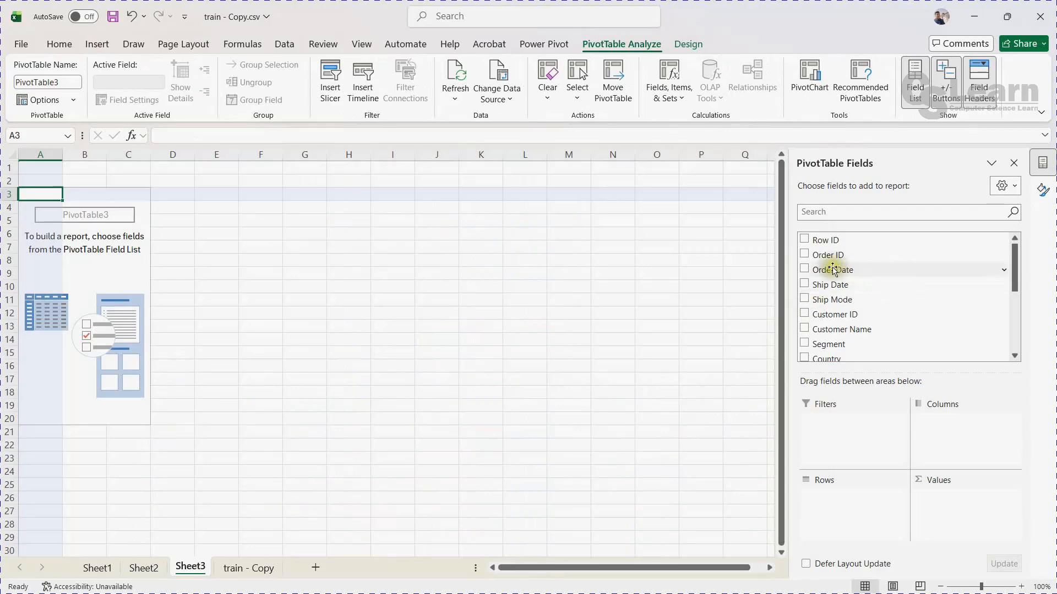
Add Order Date as the new PivotTable's row field.
scroll(848, 275, "down", 2)
scroll(795, 276, "down", 3)
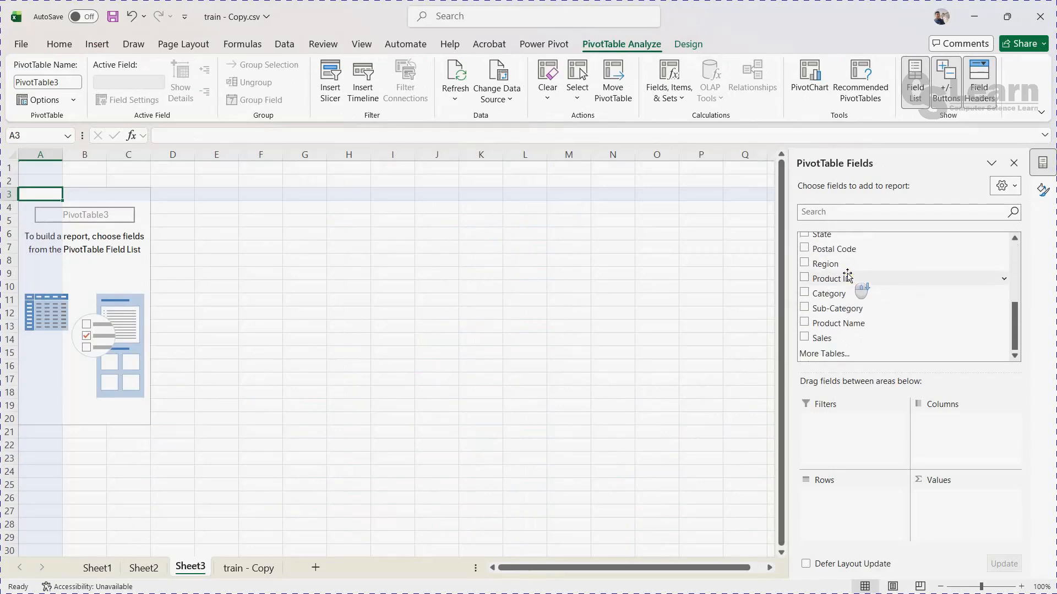
scroll(807, 274, "up", 4)
left_click(805, 270)
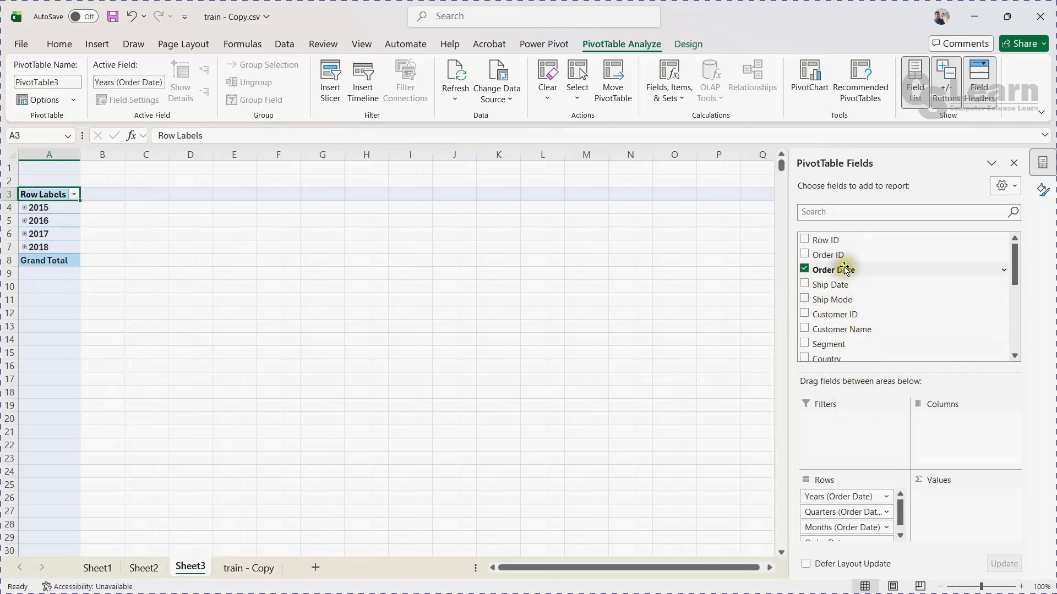
Review the date fields grouped under the PivotTable's rows and add Sales as the summed value.
mouse_move(856, 513)
left_mouse_down()
mouse_move(841, 529)
mouse_move(844, 517)
left_mouse_up()
scroll(843, 521, "up", 1)
scroll(842, 520, "down", 1)
scroll(842, 519, "up", 1)
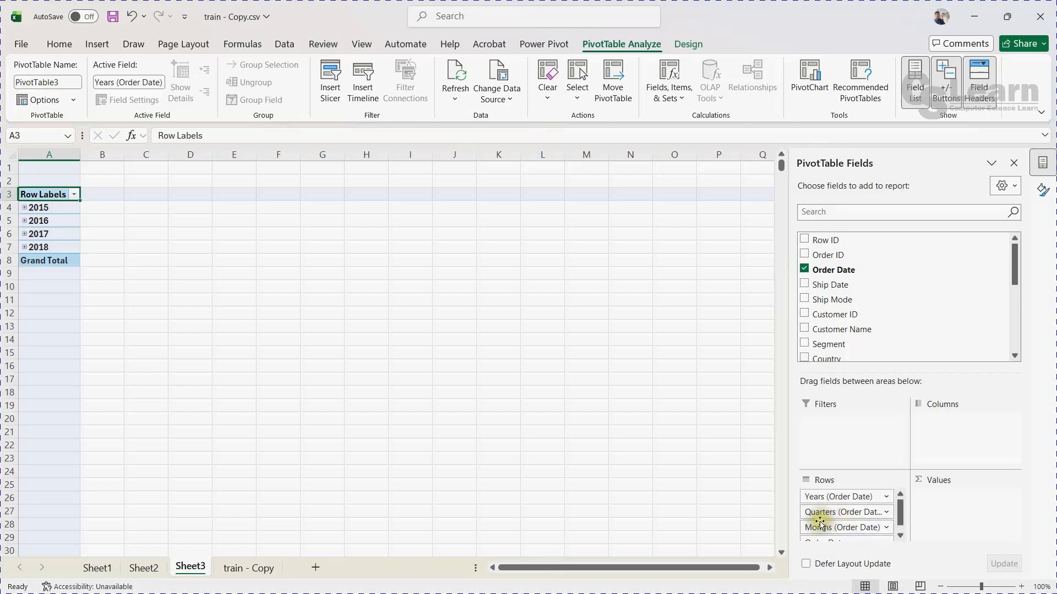
scroll(824, 517, "down", 1)
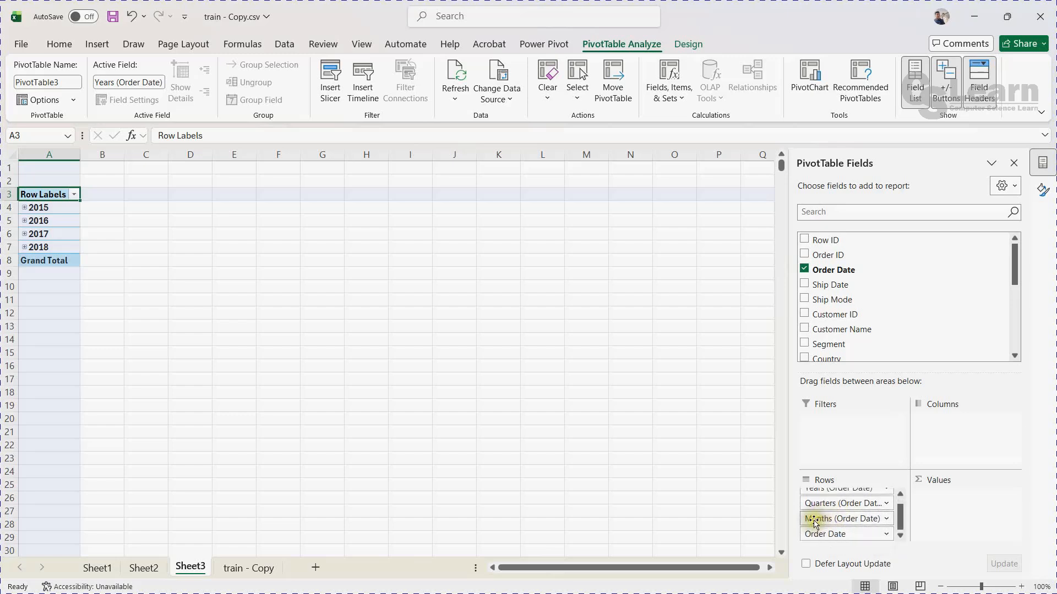
scroll(823, 526, "up", 1)
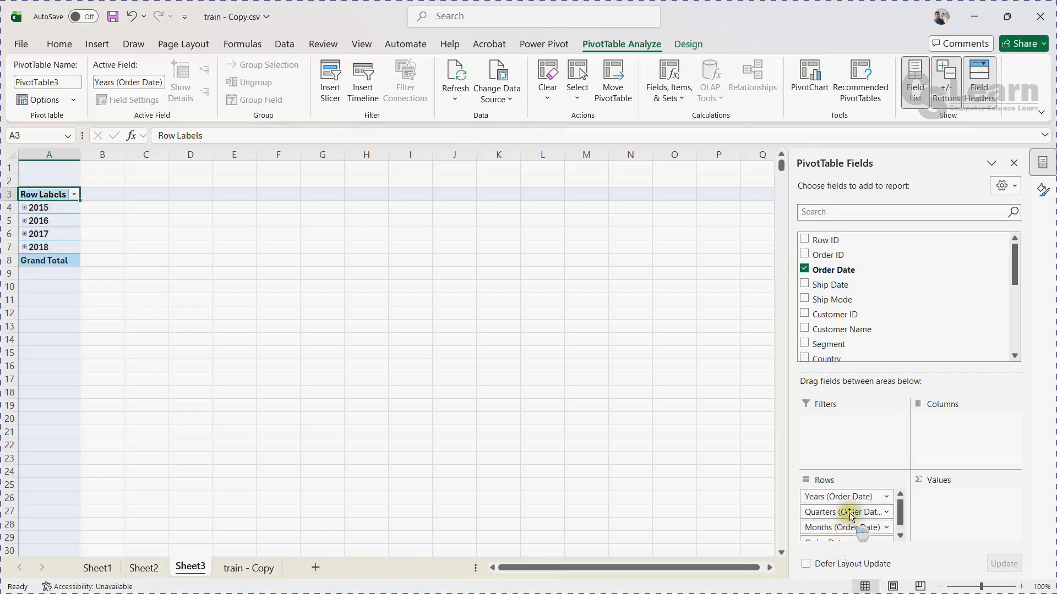
scroll(842, 304, "down", 2)
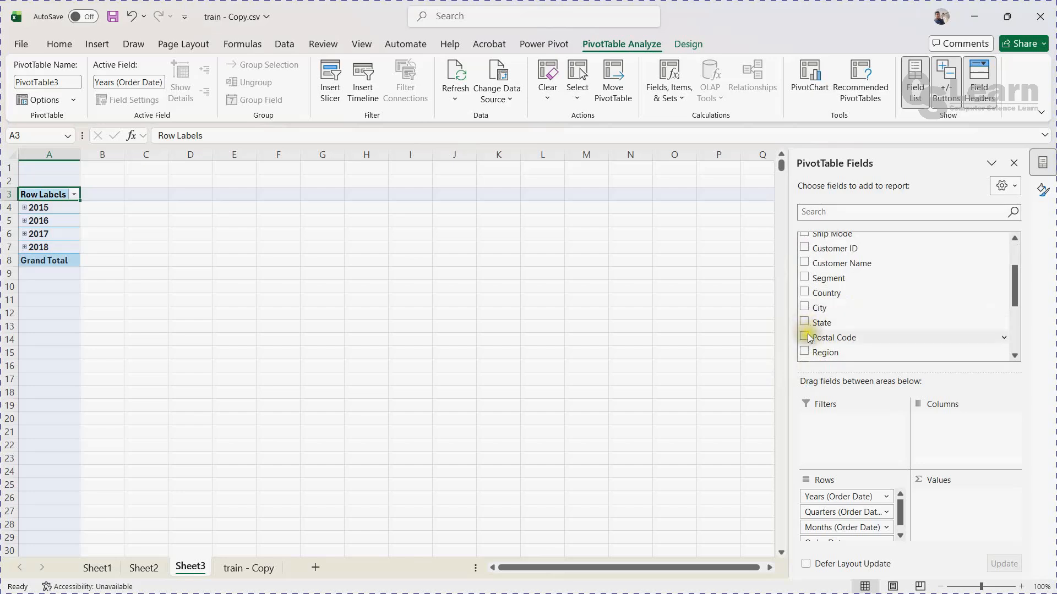
scroll(808, 326, "down", 3)
scroll(808, 326, "down", 1)
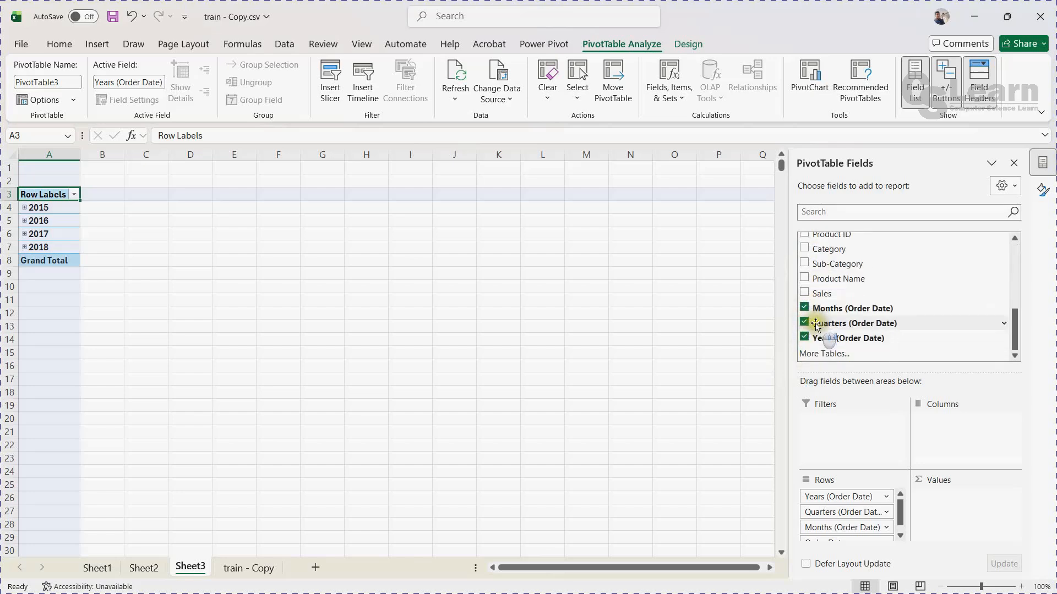
left_click(804, 293)
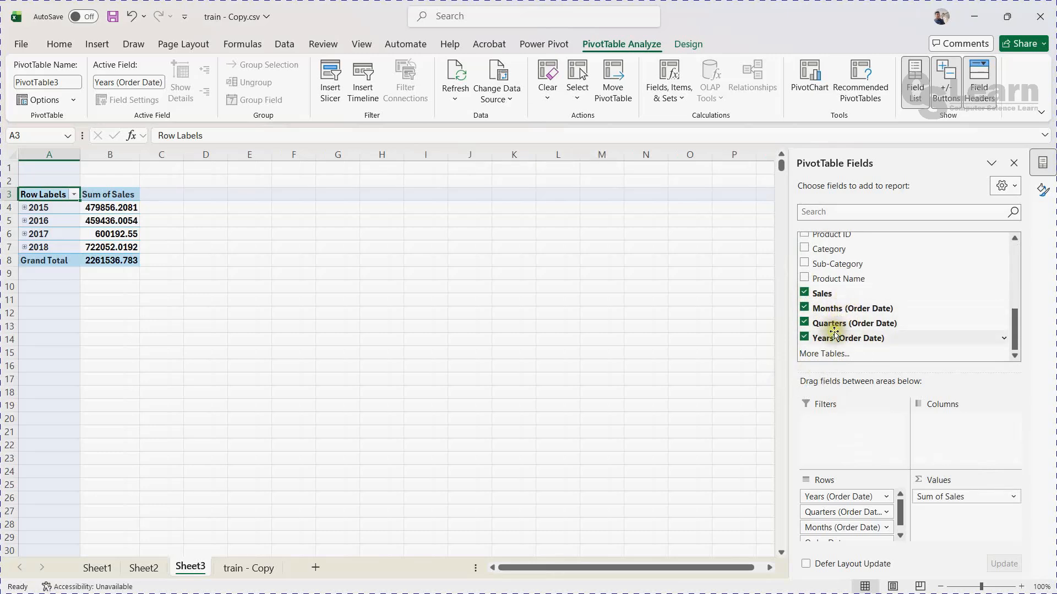
Expand the 2015 row to view its quarterly sales and collapse it again.
left_click(24, 208)
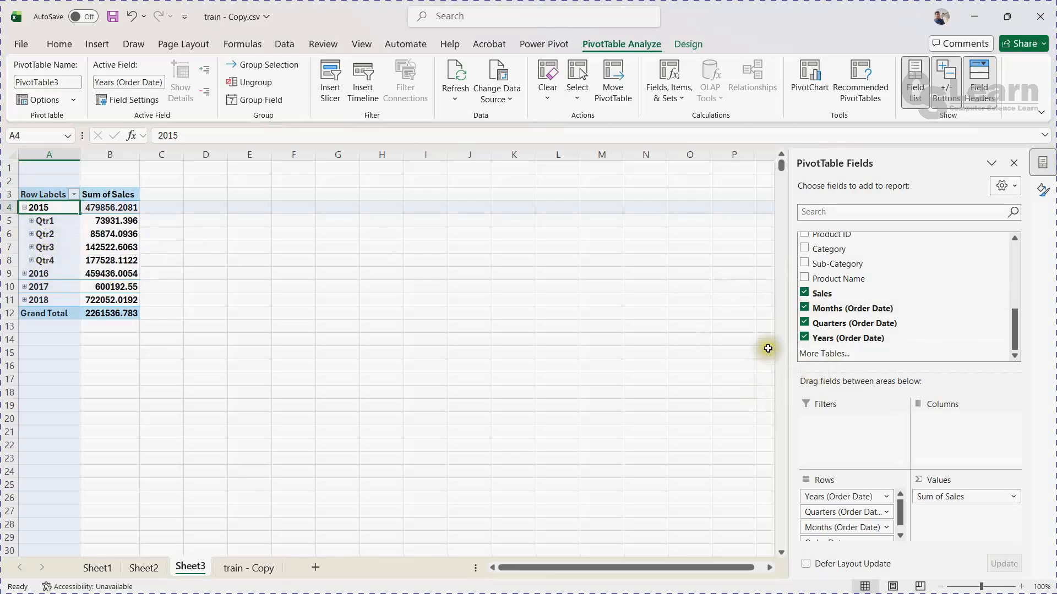
left_click(25, 272)
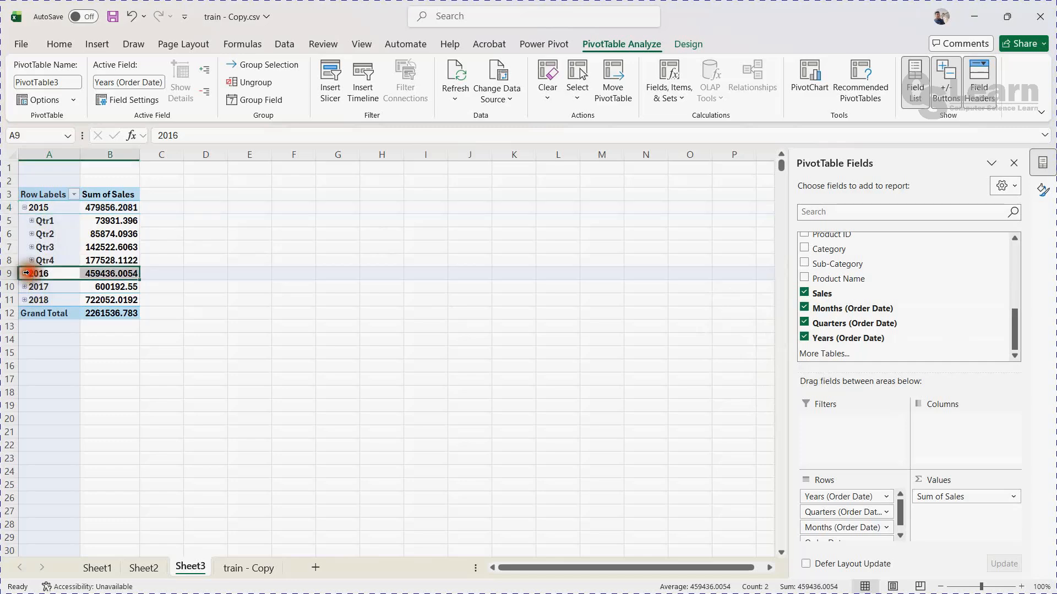
left_click(25, 208)
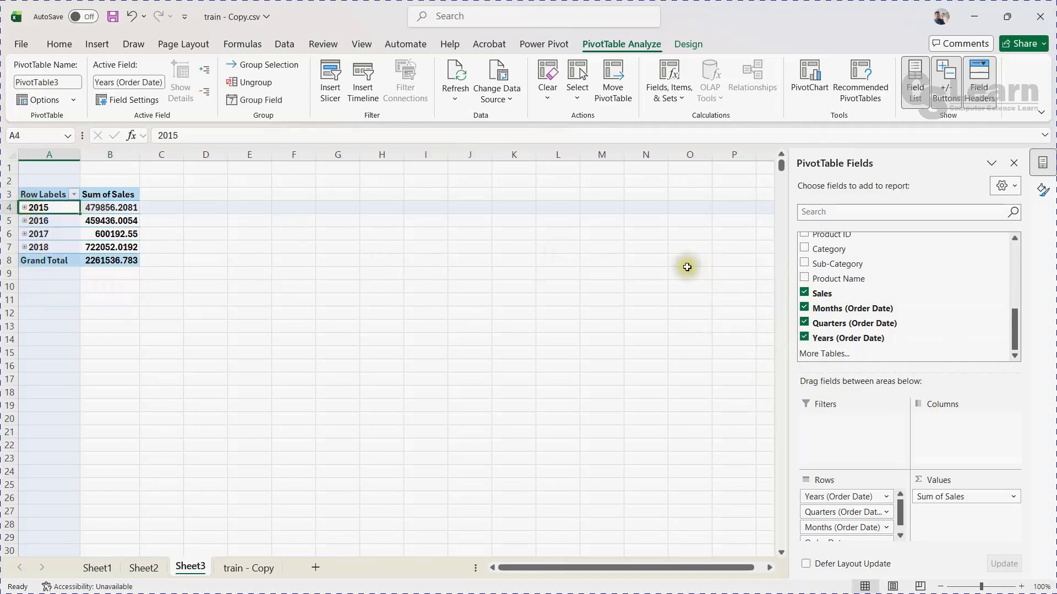
Remove Months (Order Date), Quarters (Order Date) and Order Date from the PivotTable's rows, keeping only Years (Order Date).
scroll(836, 512, "down", 1)
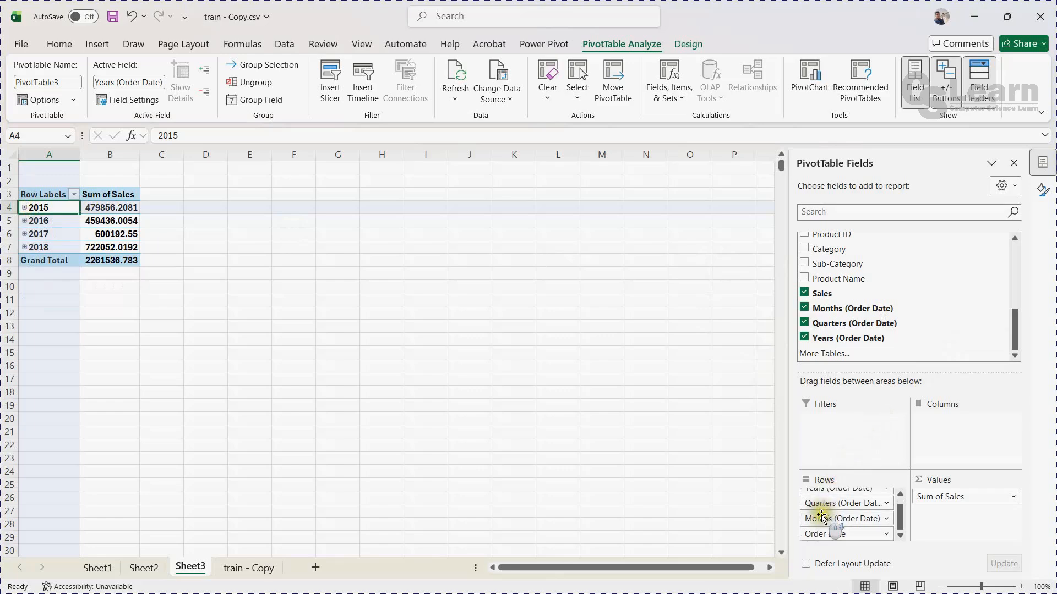
scroll(825, 531, "up", 1)
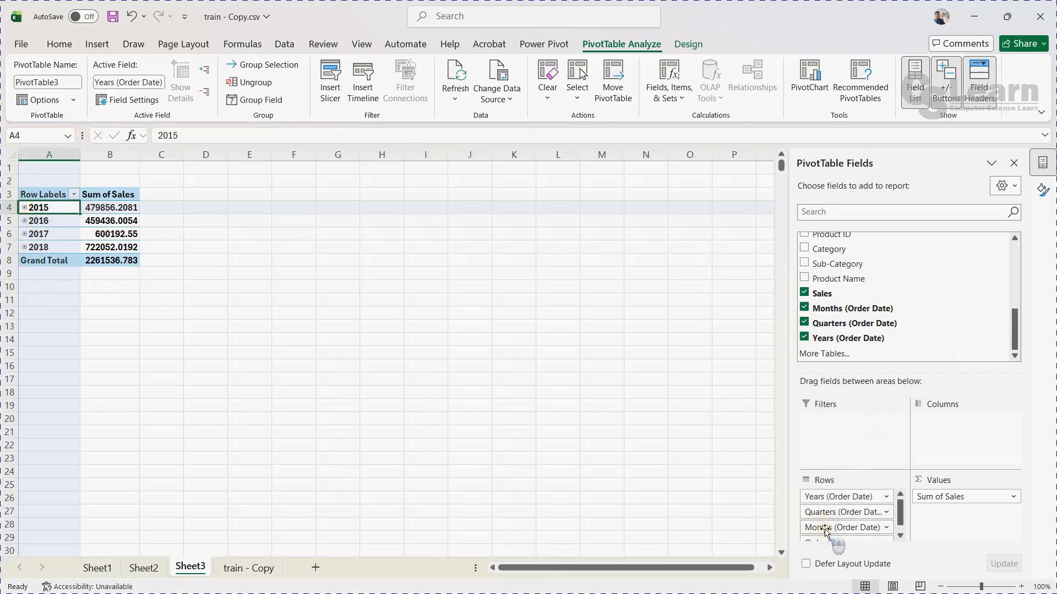
left_click(805, 308)
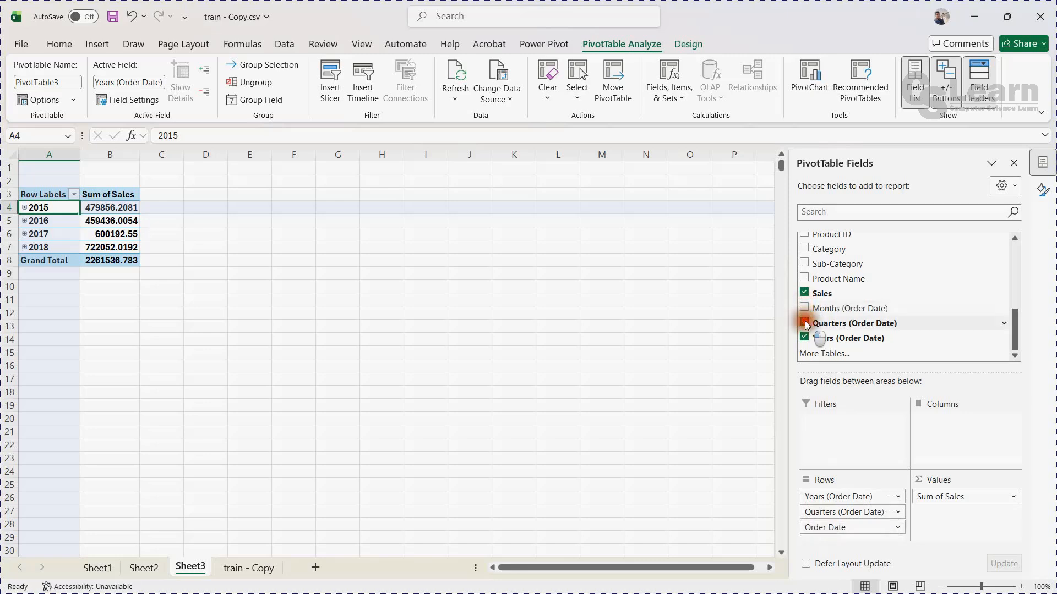
left_click(805, 323)
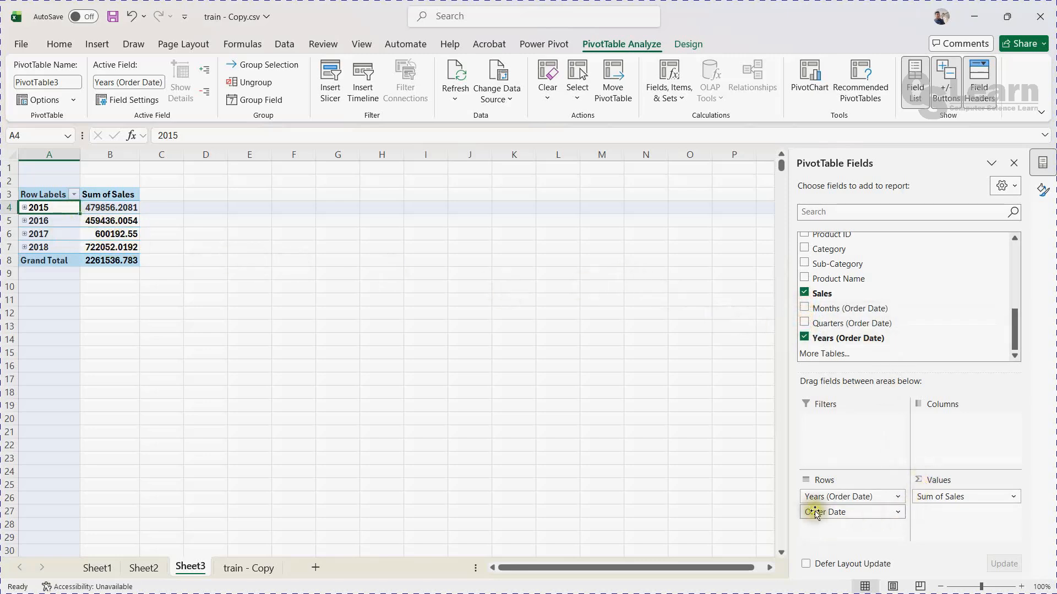
left_click(898, 514)
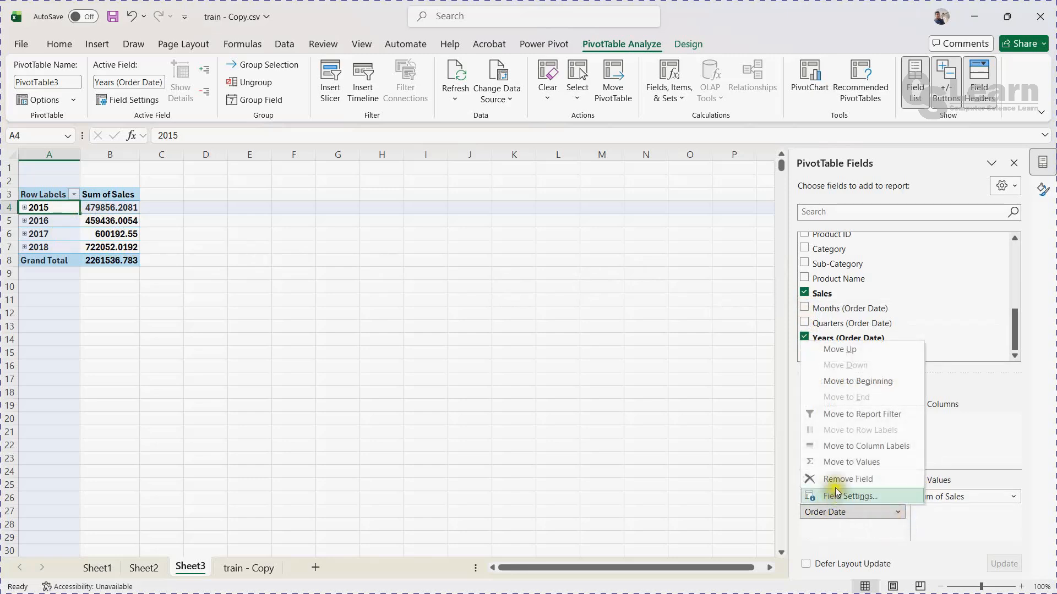
left_click(835, 483)
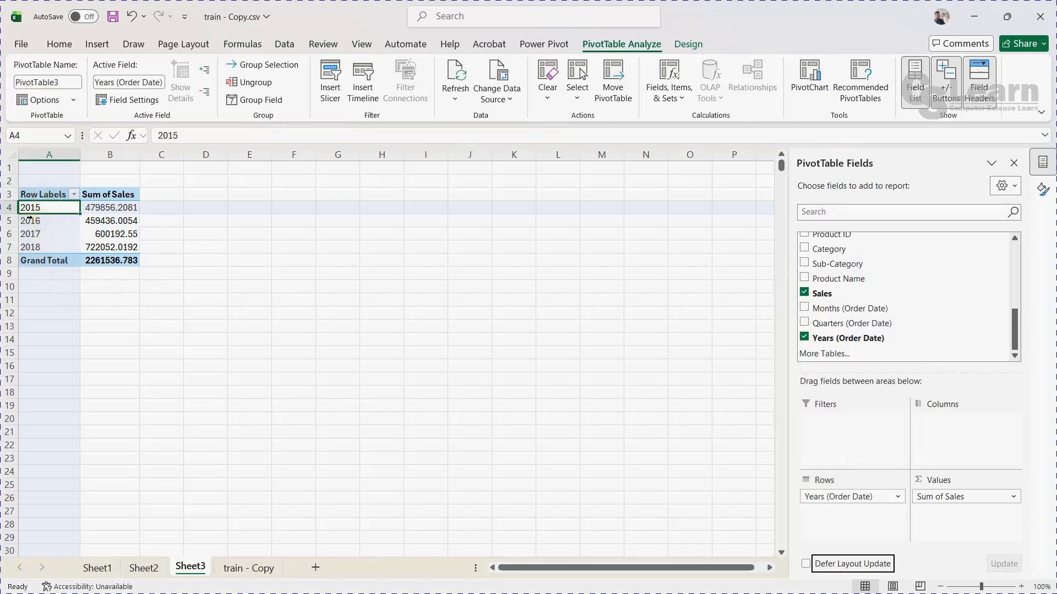
Insert a 3-D pie PivotChart of the yearly Sum of Sales from the PivotTable on Sheet3.
left_click(394, 390)
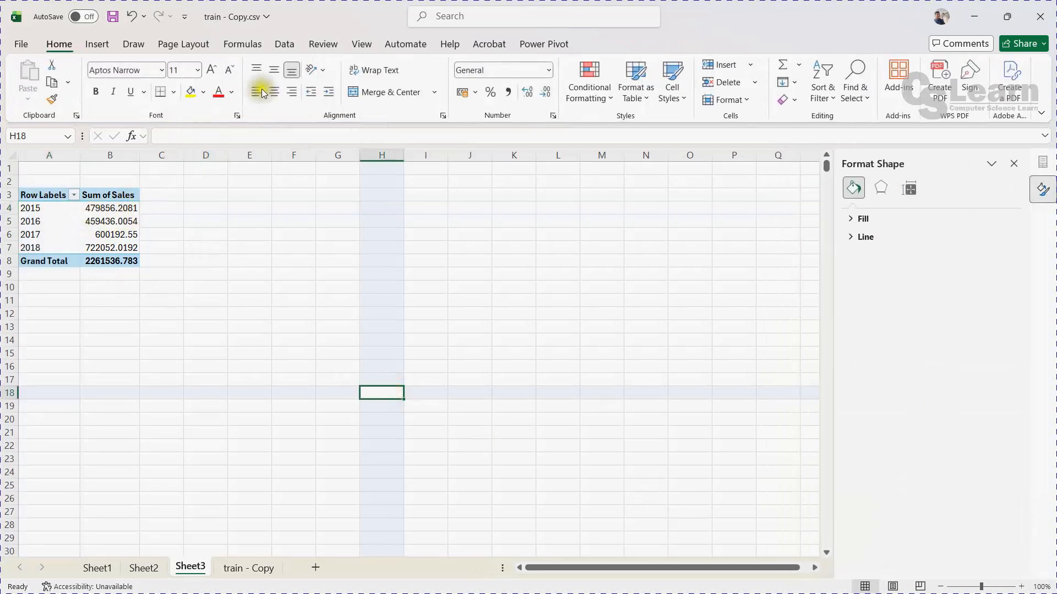
left_click_drag(35, 197, 130, 259)
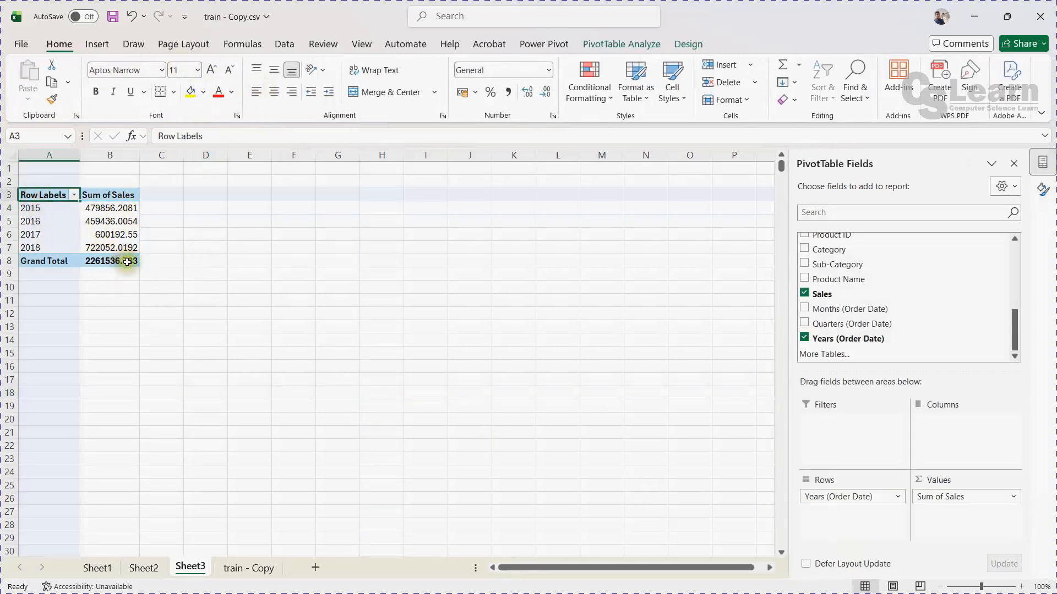
left_click(97, 44)
left_click(457, 99)
left_click(464, 213)
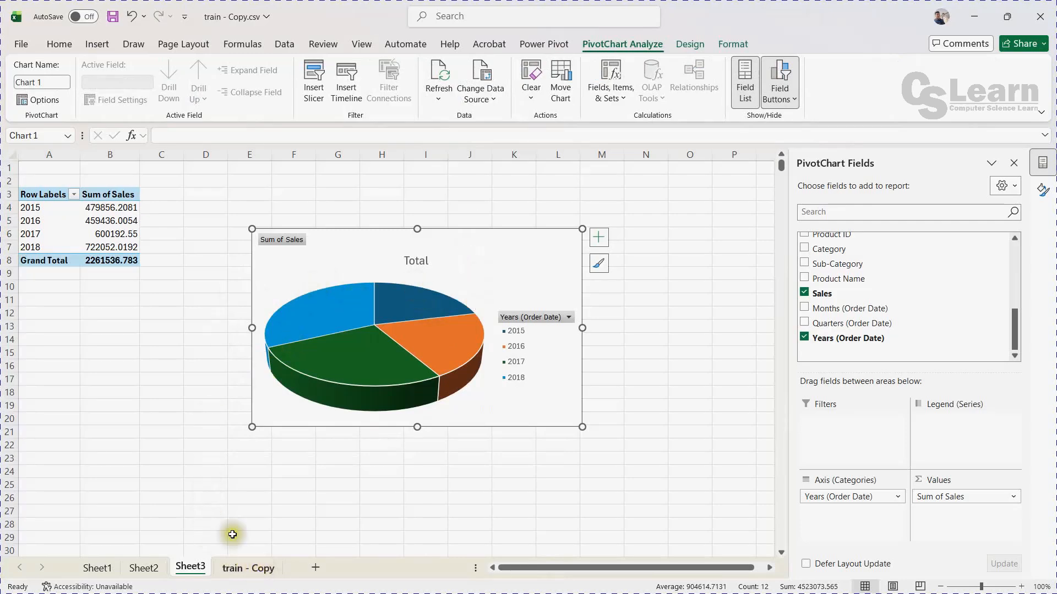
Create another PivotTable on a new worksheet from the train - Copy sales table.
left_click(97, 44)
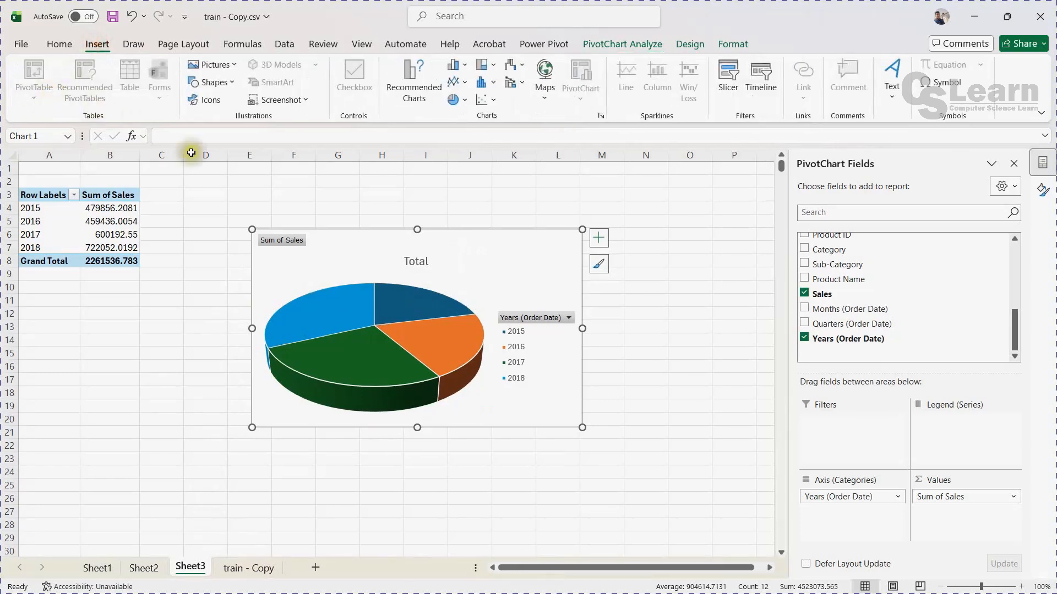
left_click(252, 572)
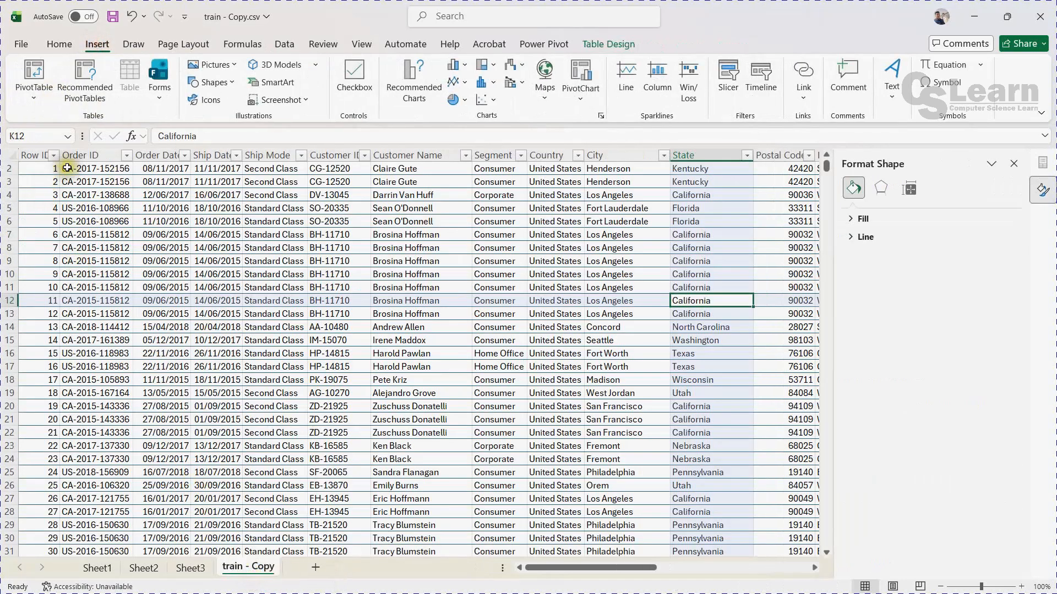
left_click(34, 70)
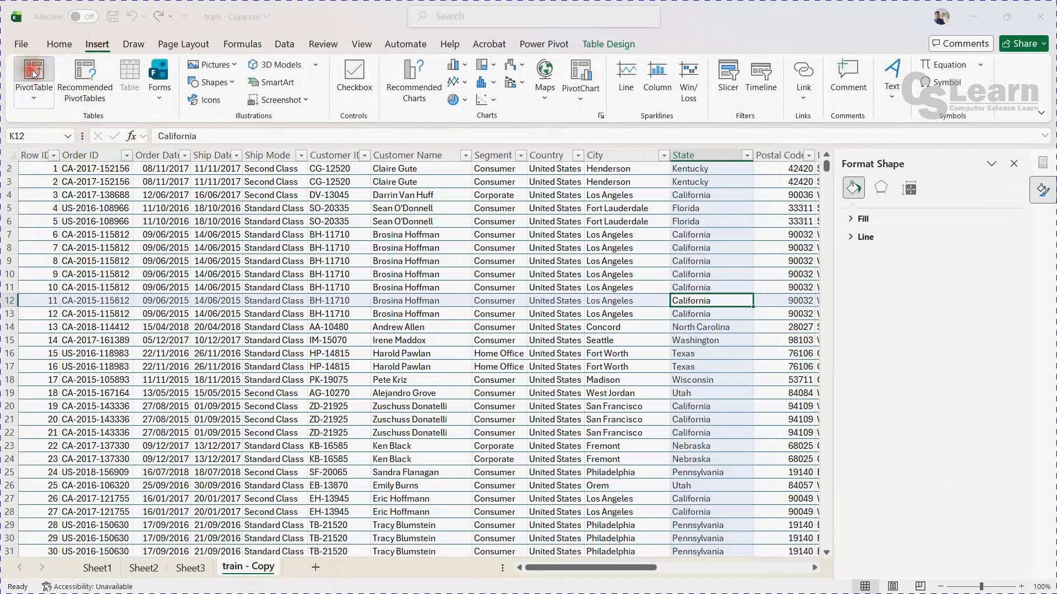
left_click(791, 342)
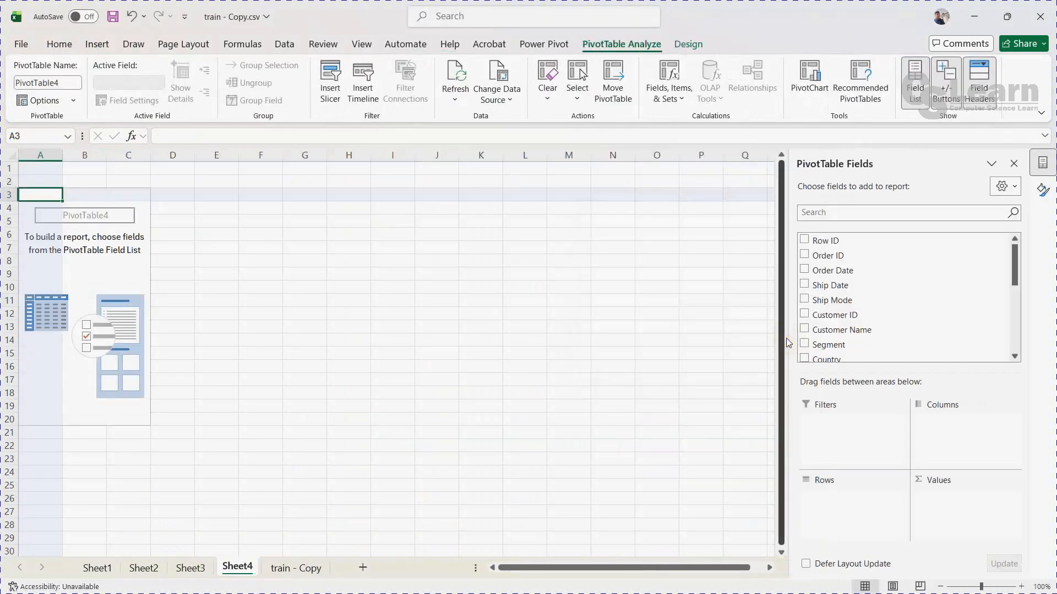
Add Customer Name as the new PivotTable's row field and Sales as its summed value.
scroll(911, 311, "down", 3)
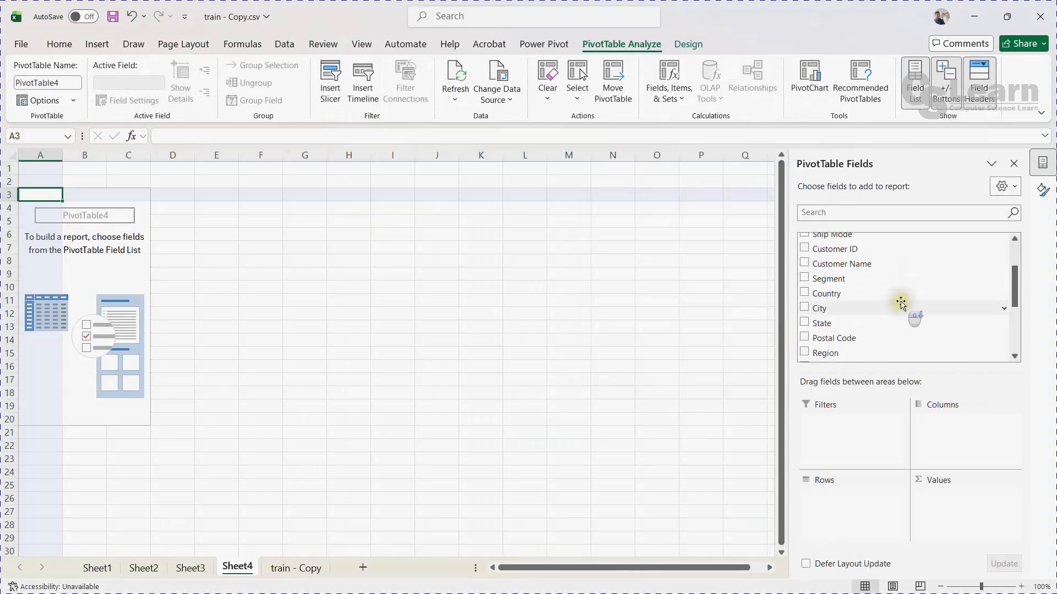
scroll(901, 303, "up", 3)
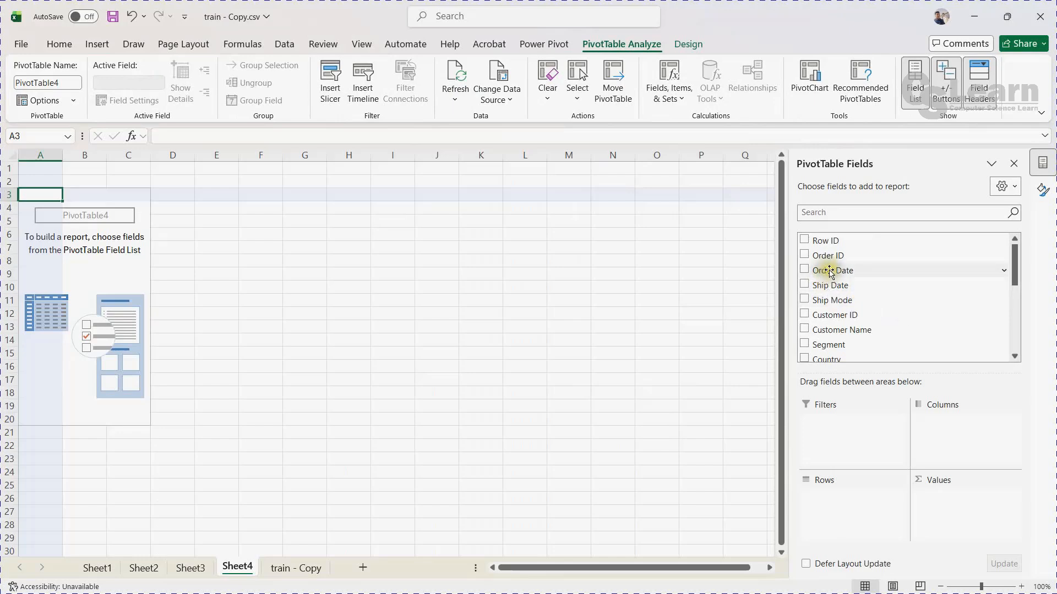
left_click(808, 330)
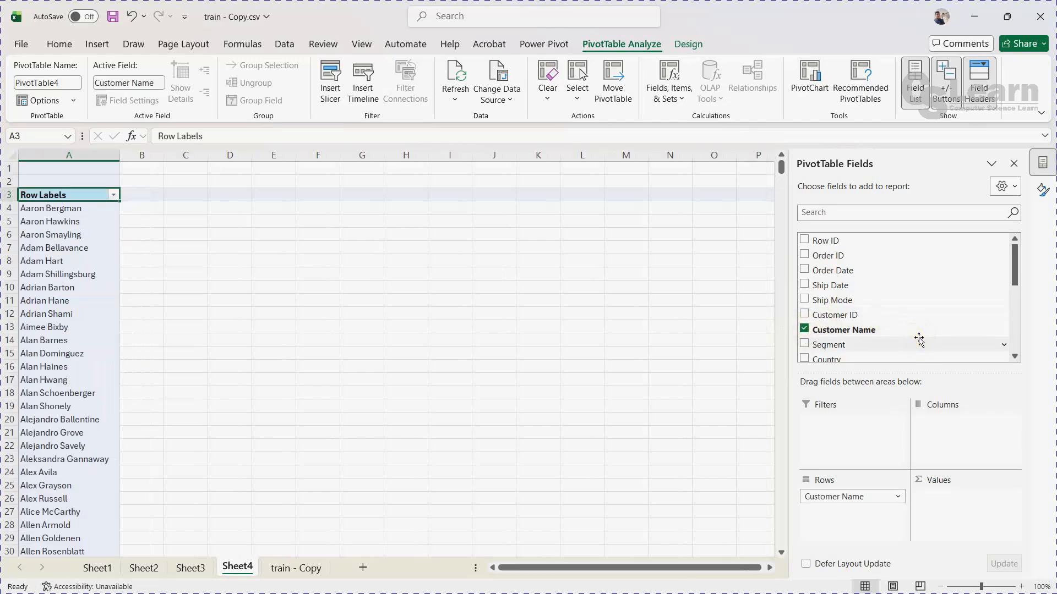
scroll(919, 338, "down", 3)
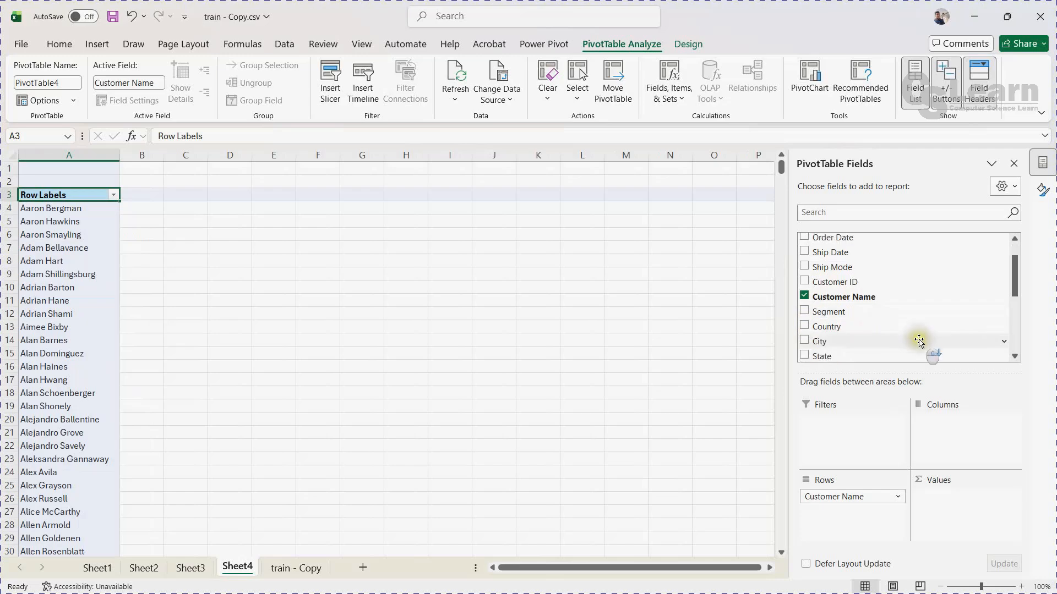
scroll(830, 331, "up", 1)
scroll(828, 331, "down", 3)
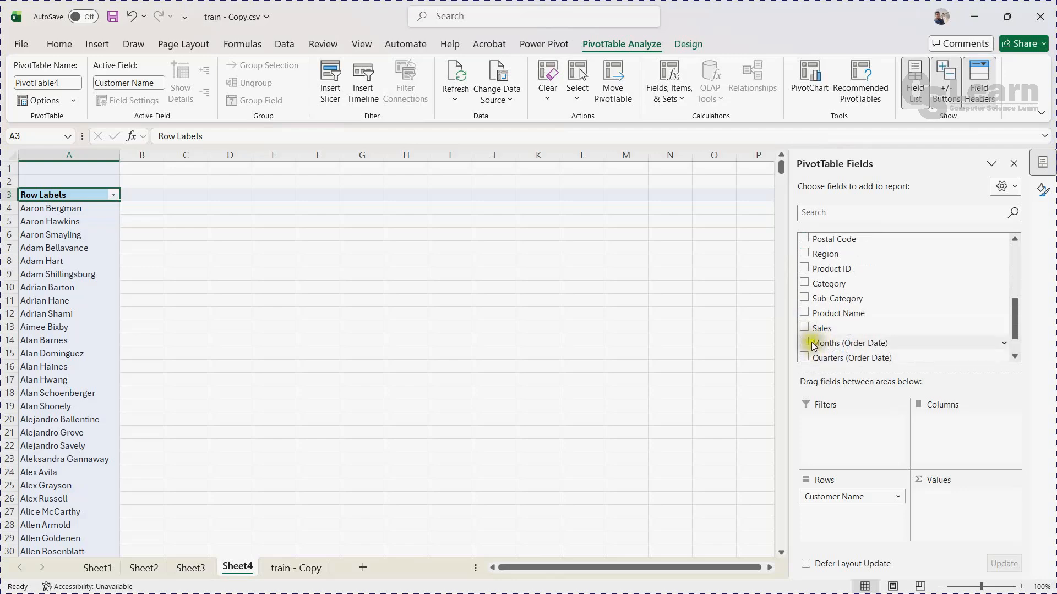
left_click(805, 328)
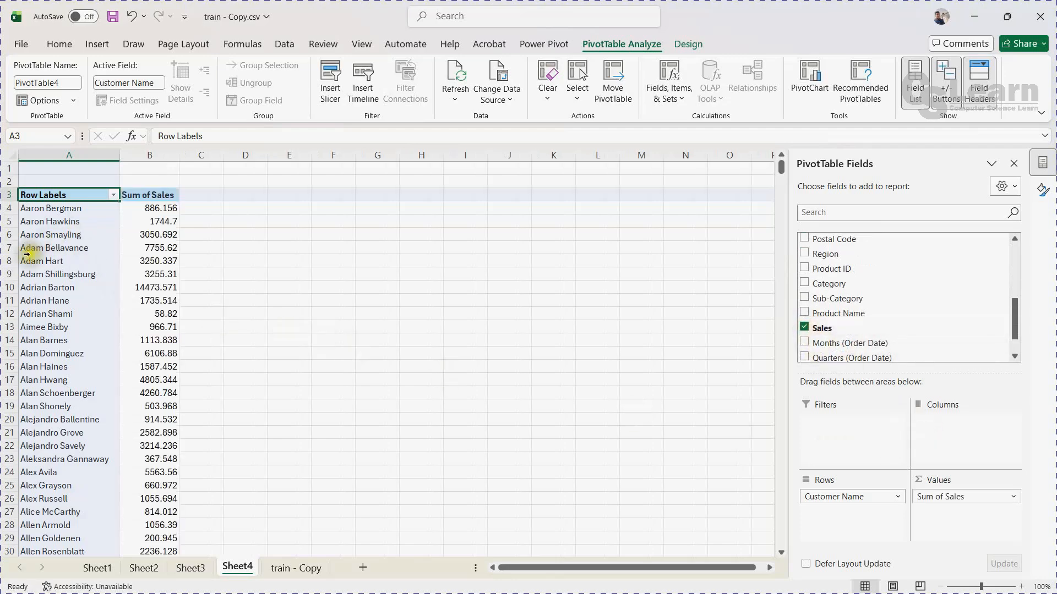
scroll(70, 331, "down", 8)
scroll(69, 331, "up", 8)
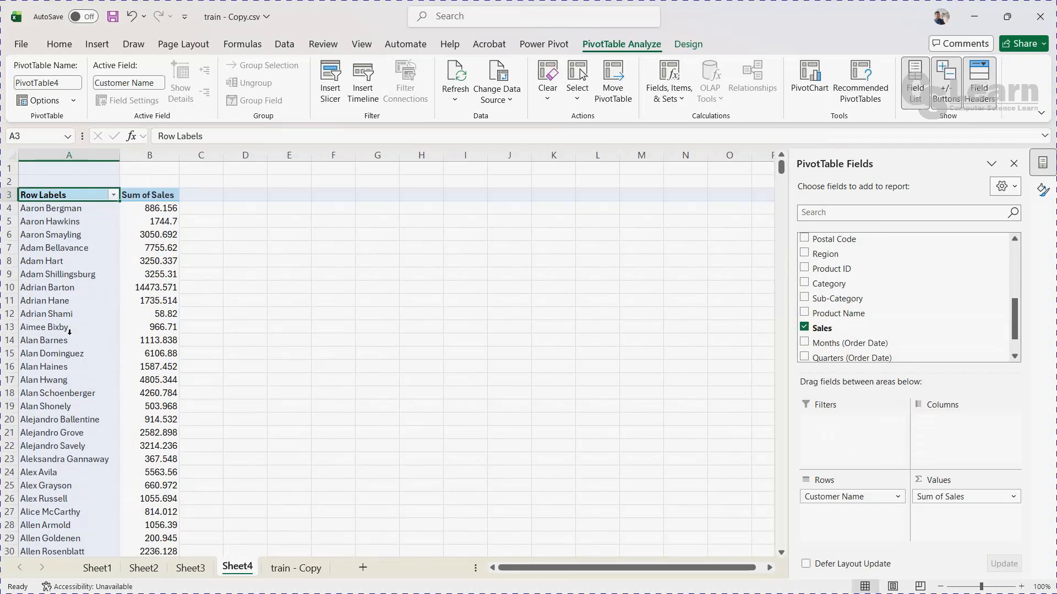
left_click(113, 196)
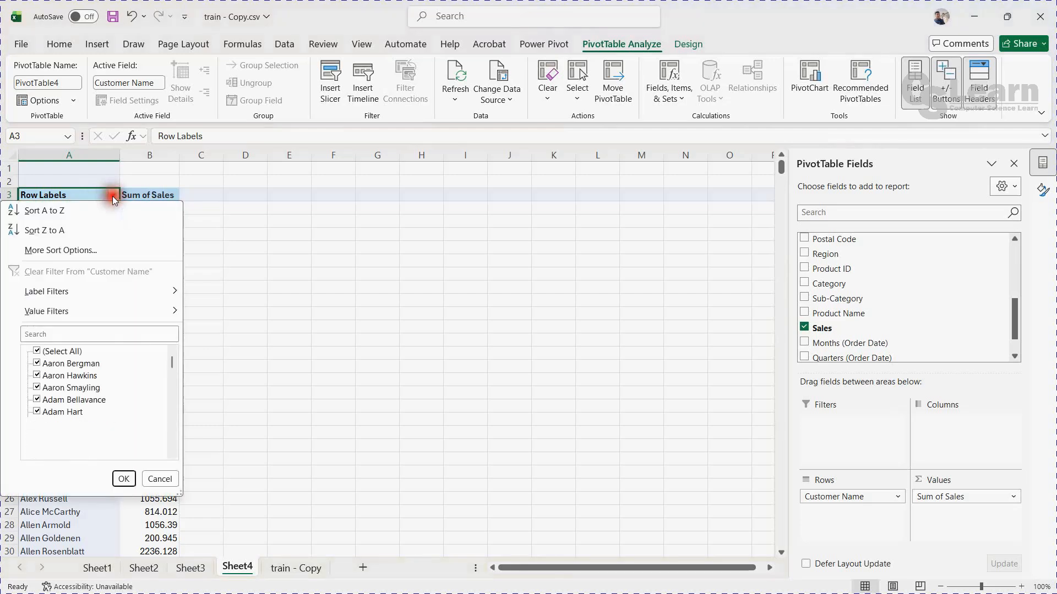
left_click(76, 255)
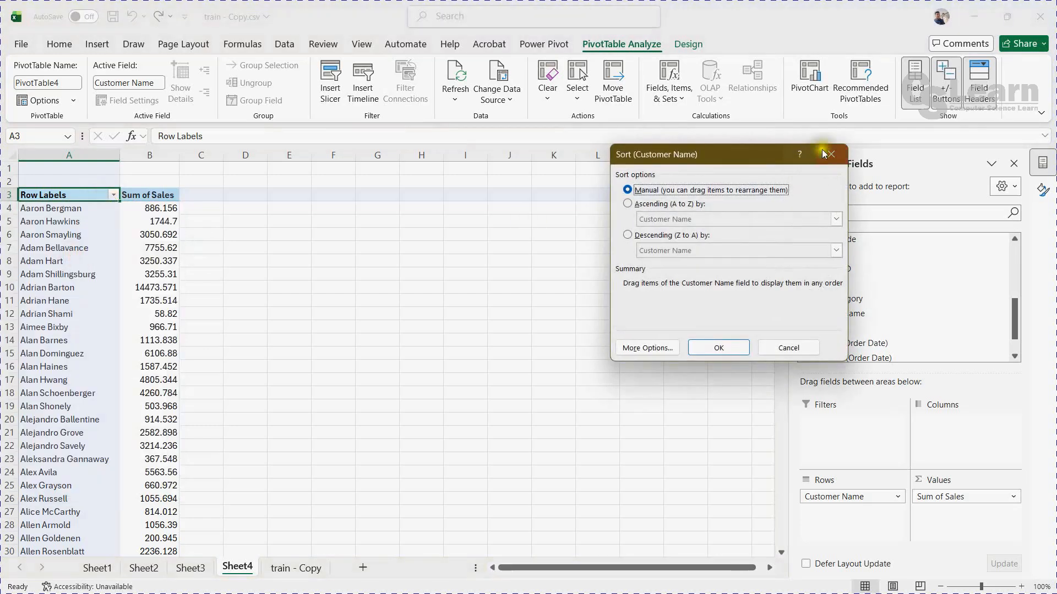
left_click(824, 153)
Filter the PivotTable's customer names to the top 10 items by Sum of Sales.
left_click(113, 195)
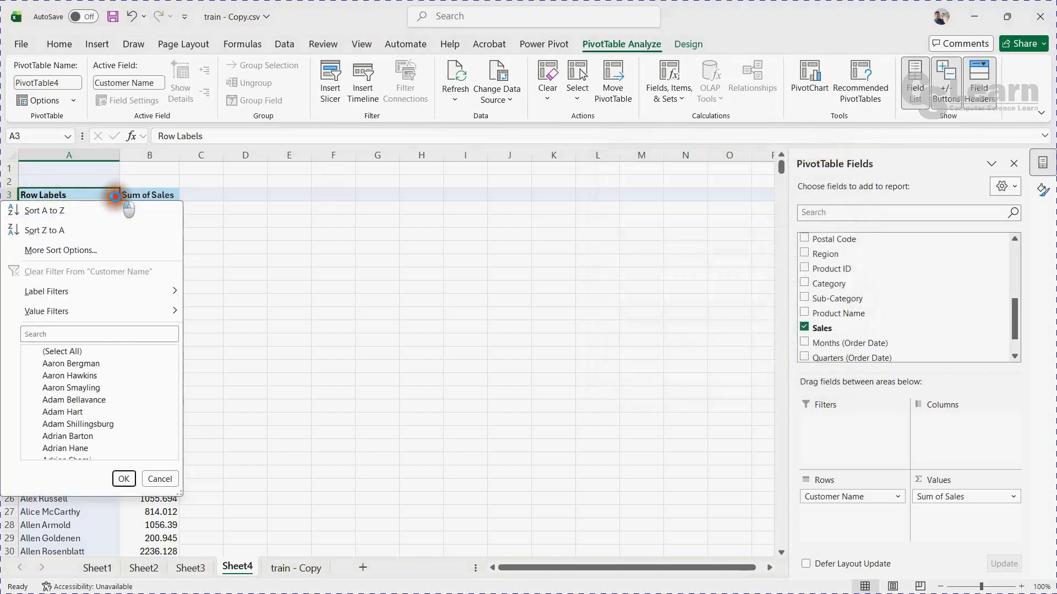
mouse_move(70, 298)
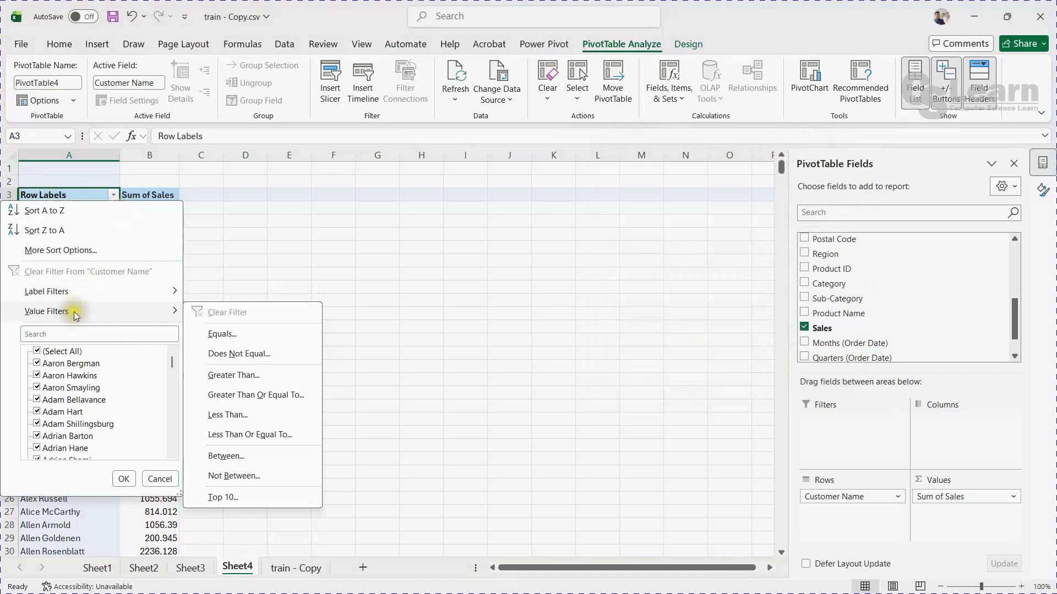
left_click(233, 499)
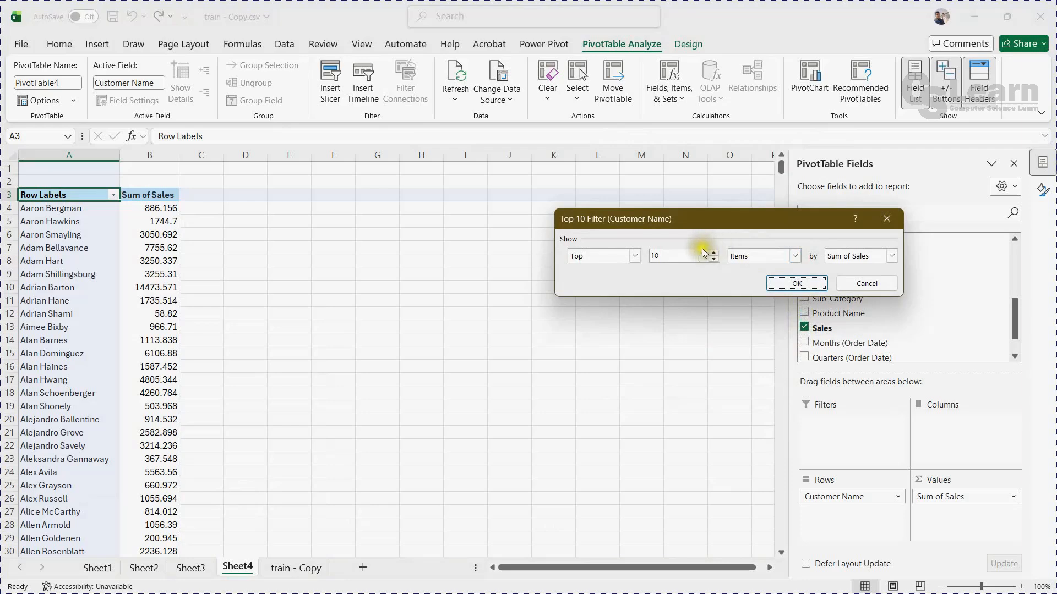
left_click(683, 254)
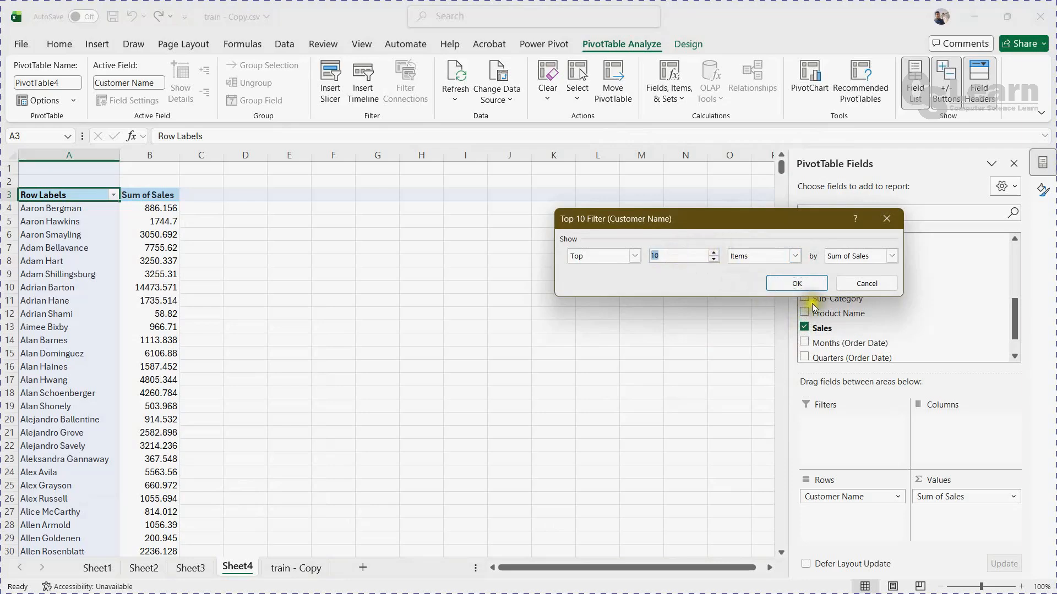
left_click(796, 283)
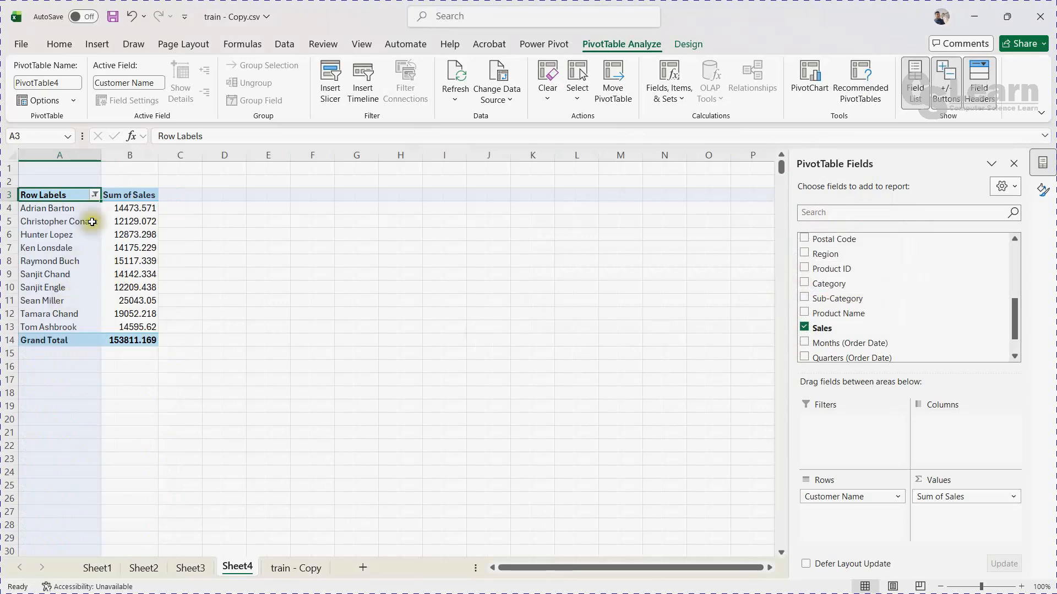
Clear the filter from the PivotTable's Customer Name field.
left_click(95, 194)
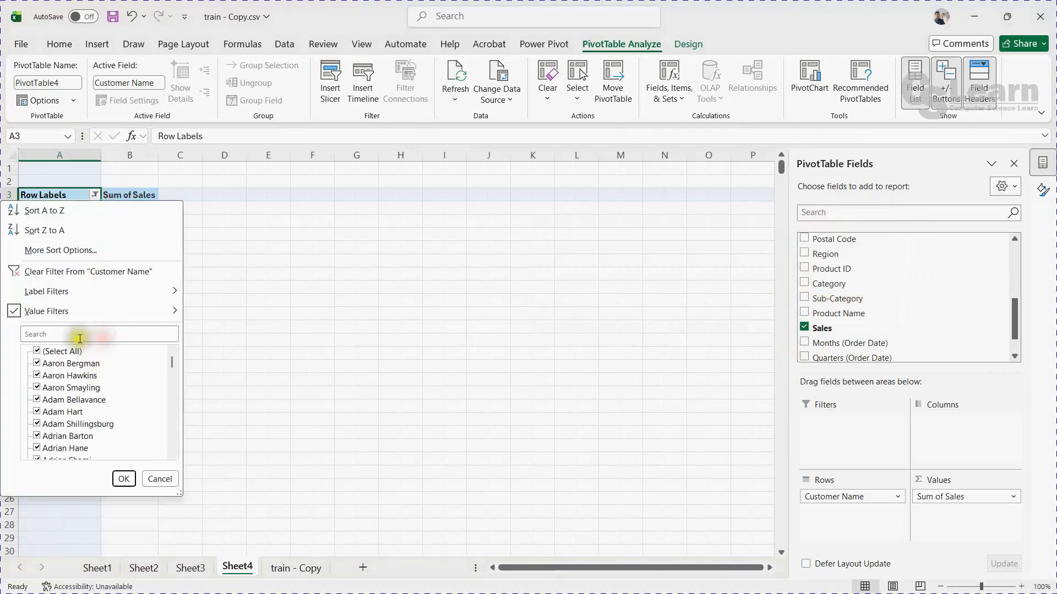
left_click(72, 312)
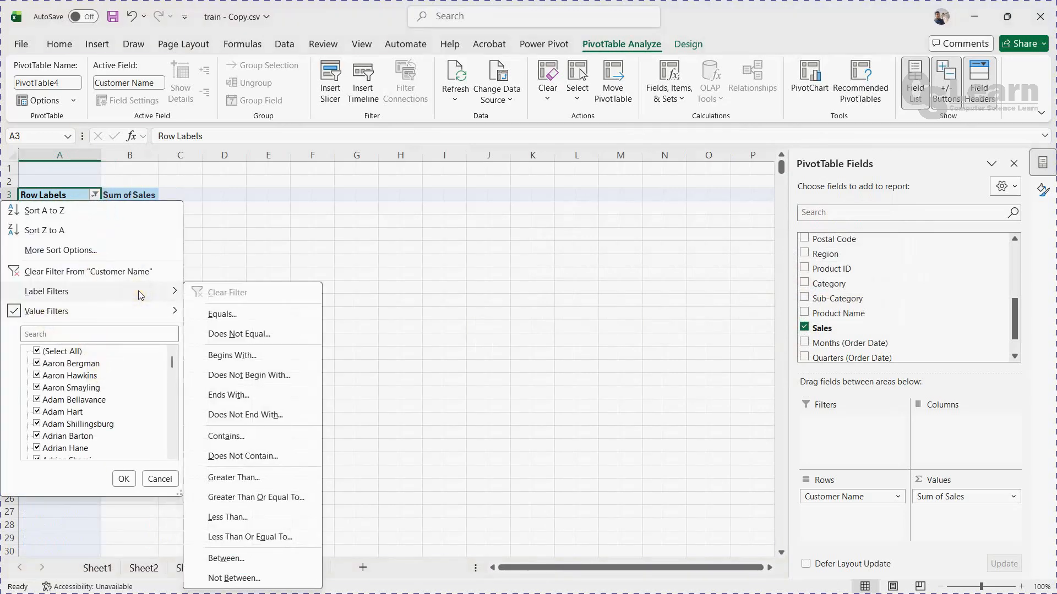
left_click(88, 271)
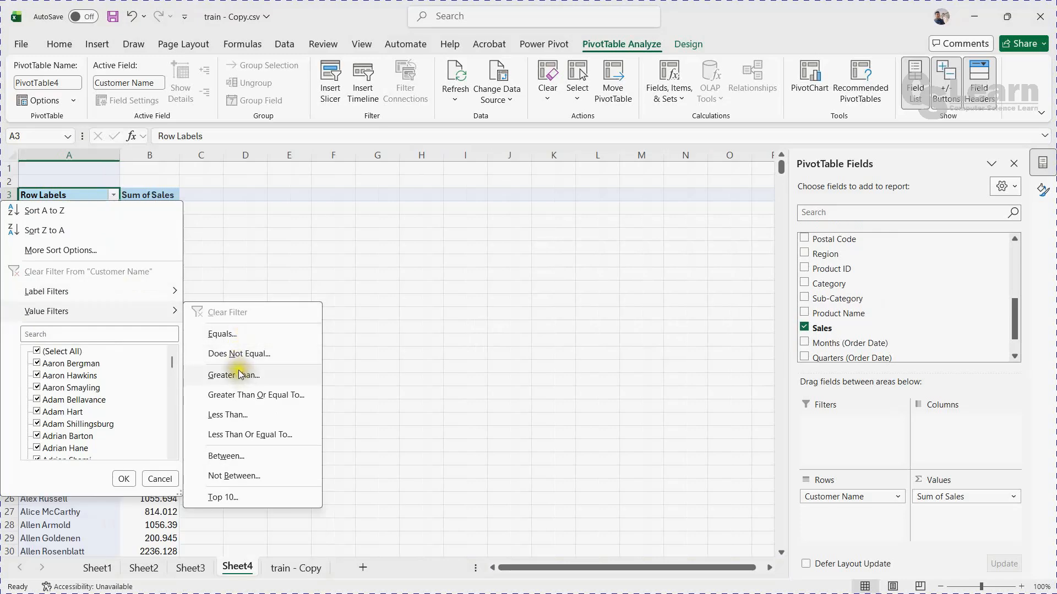
Review the label and value filter options for Customer Name and reapply the top 10 items filter by Sum of Sales.
left_click(232, 456)
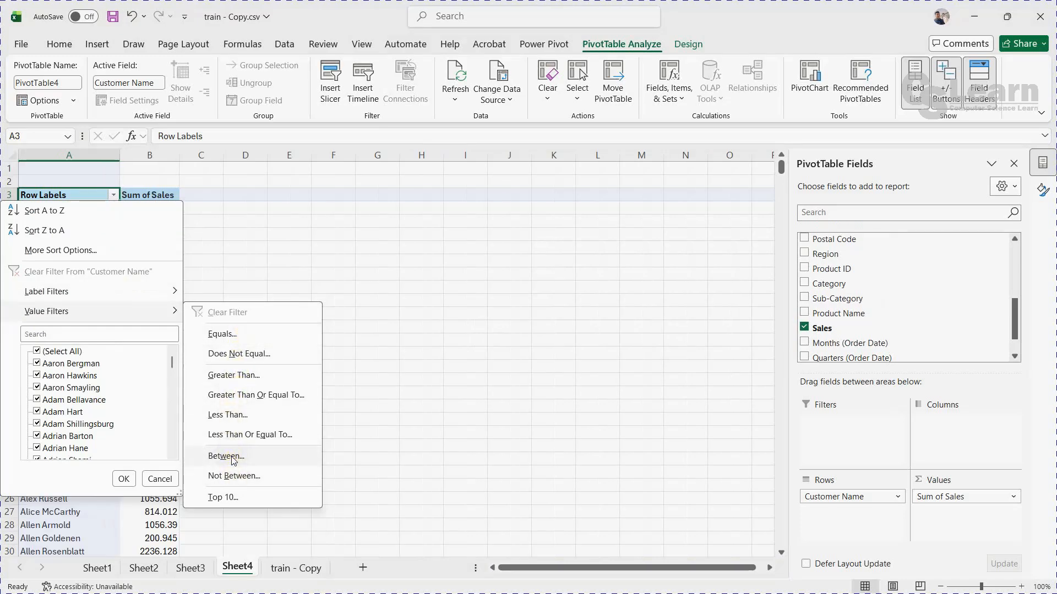
left_click(111, 364)
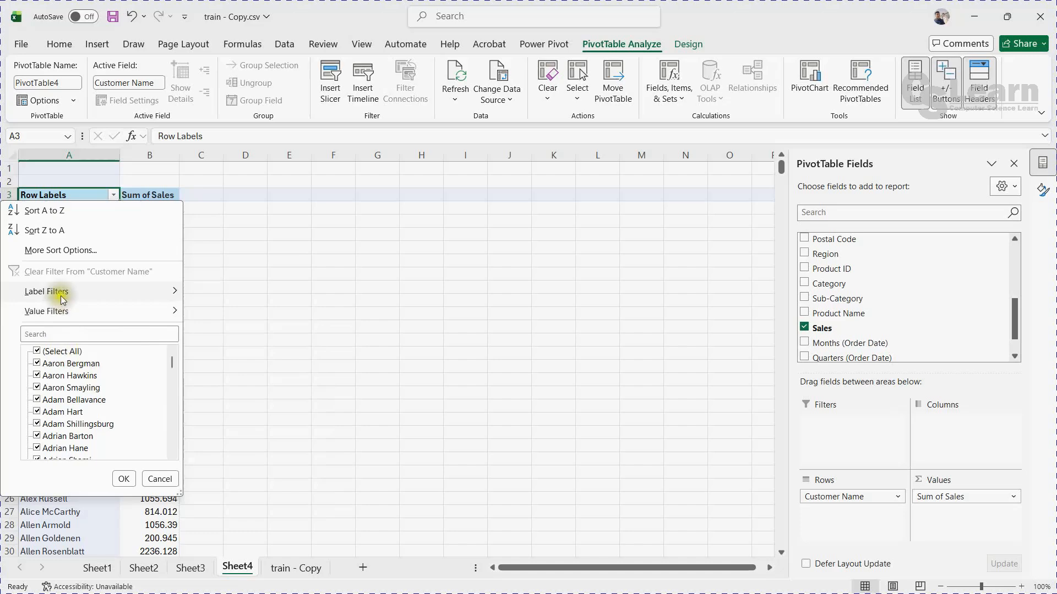
mouse_move(55, 290)
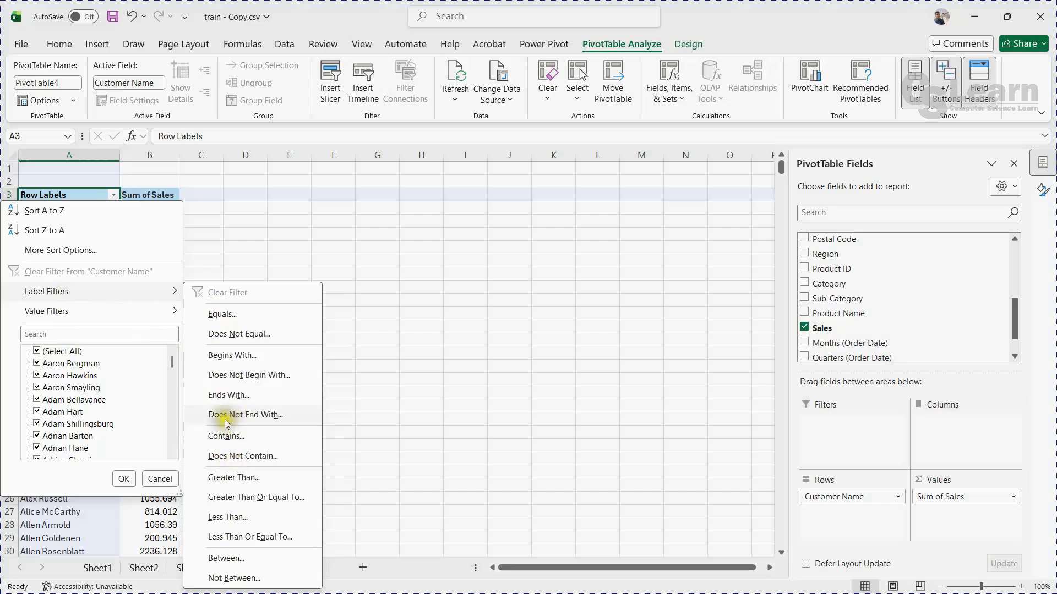
mouse_move(53, 317)
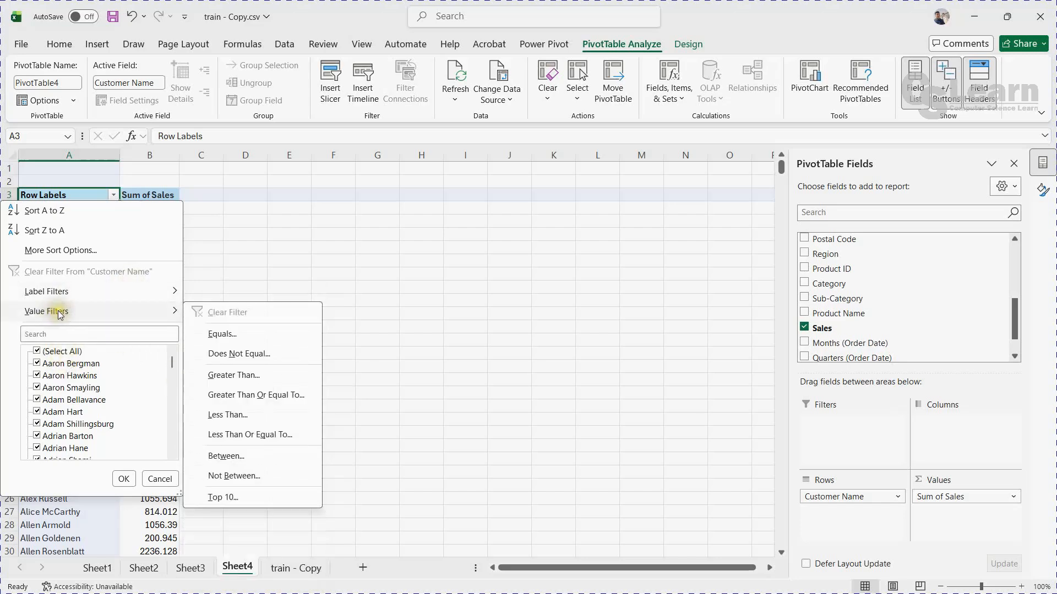
left_click(230, 499)
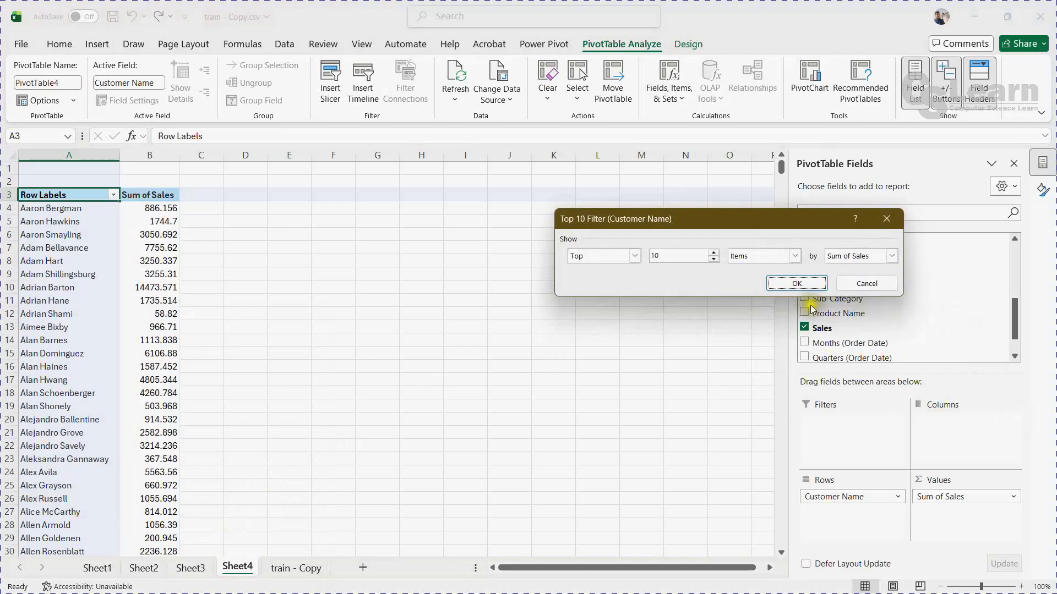
left_click(796, 284)
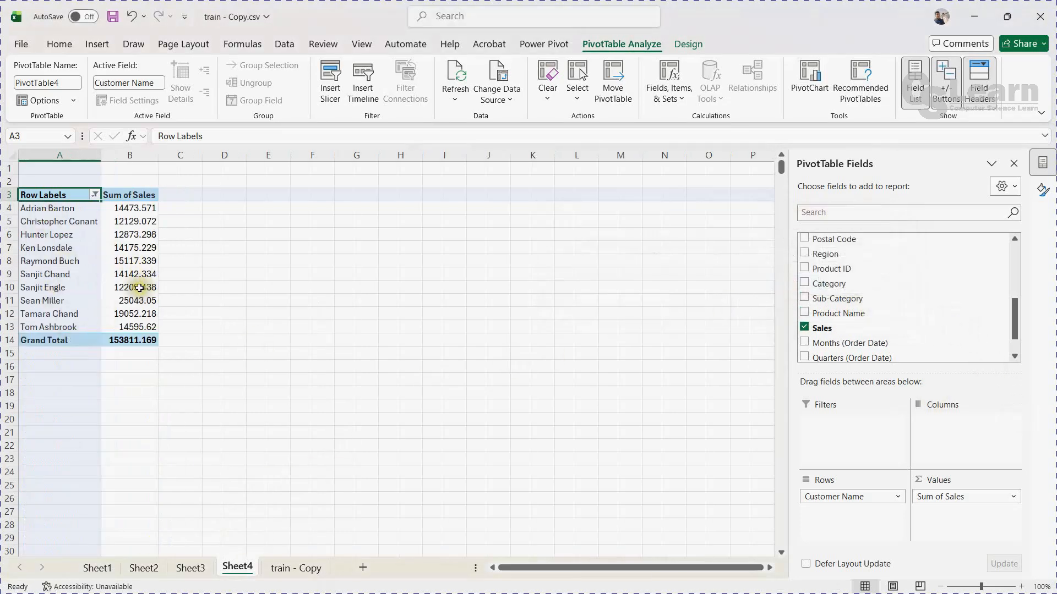
Apply a value filter to Customer Name that shows the top 15 items by Sum of Sales.
mouse_move(138, 287)
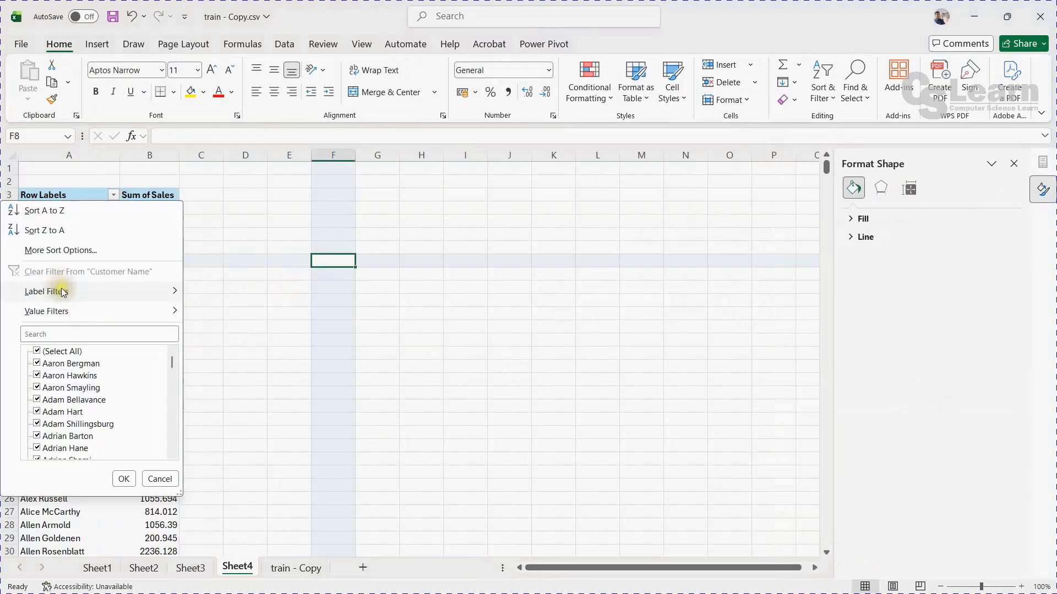
mouse_move(63, 312)
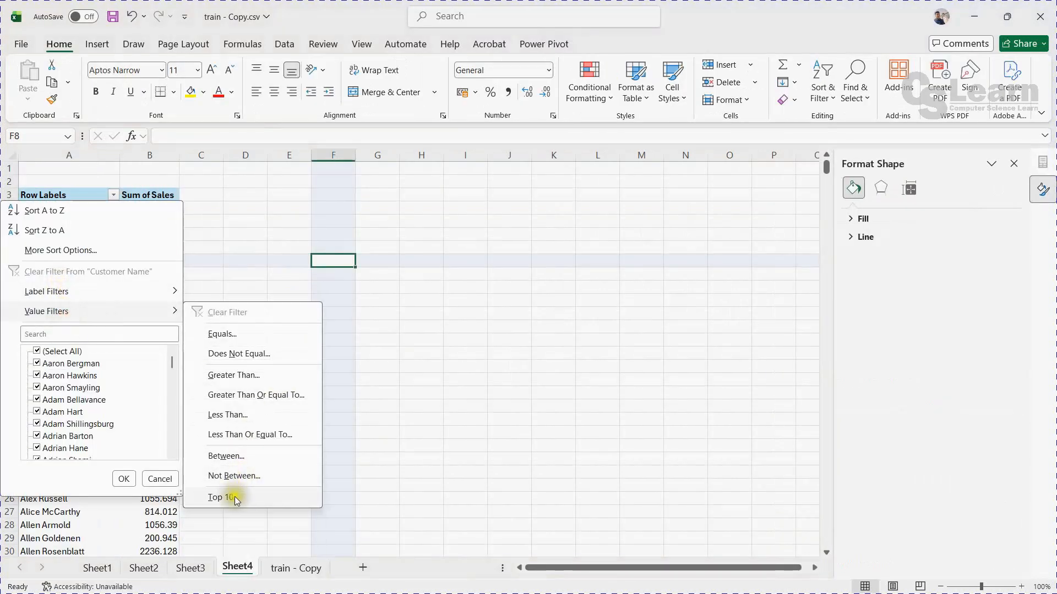
left_click(235, 496)
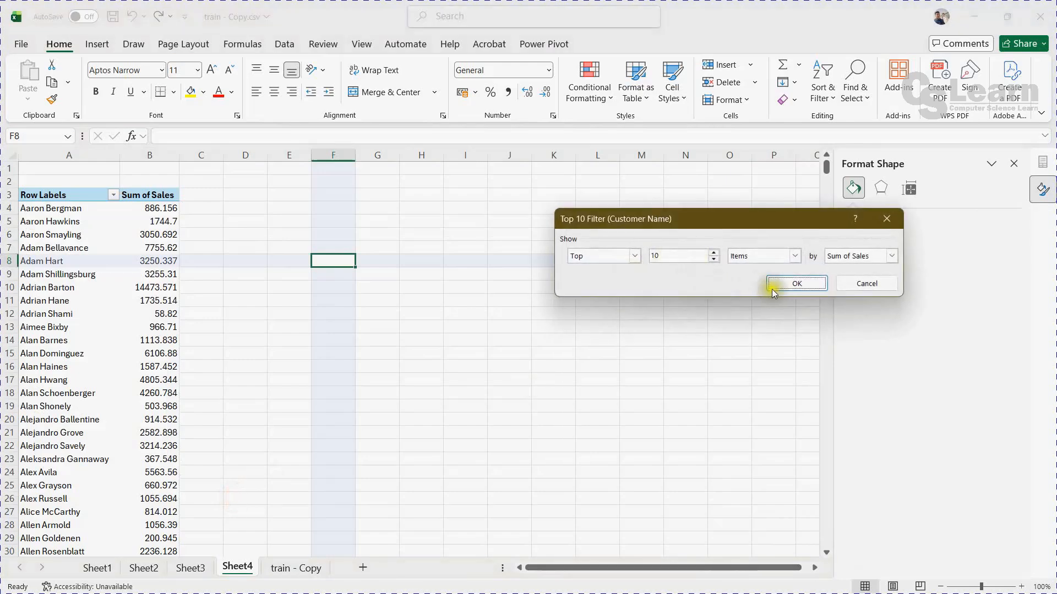
type("15")
key("Return")
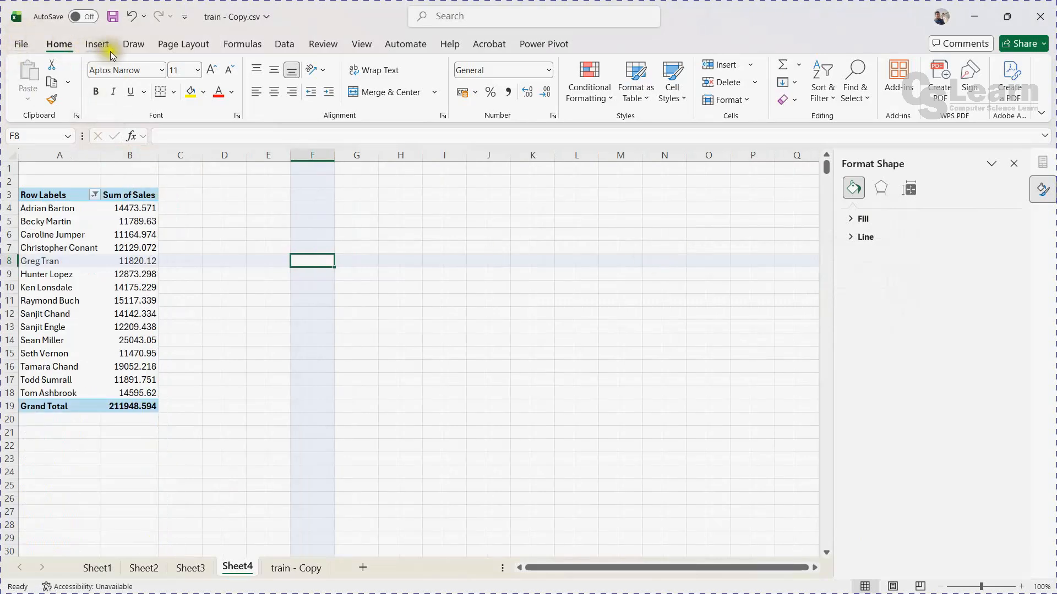
Create a PivotTable on a new worksheet from the train - Copy sheet's sales table.
left_click(295, 569)
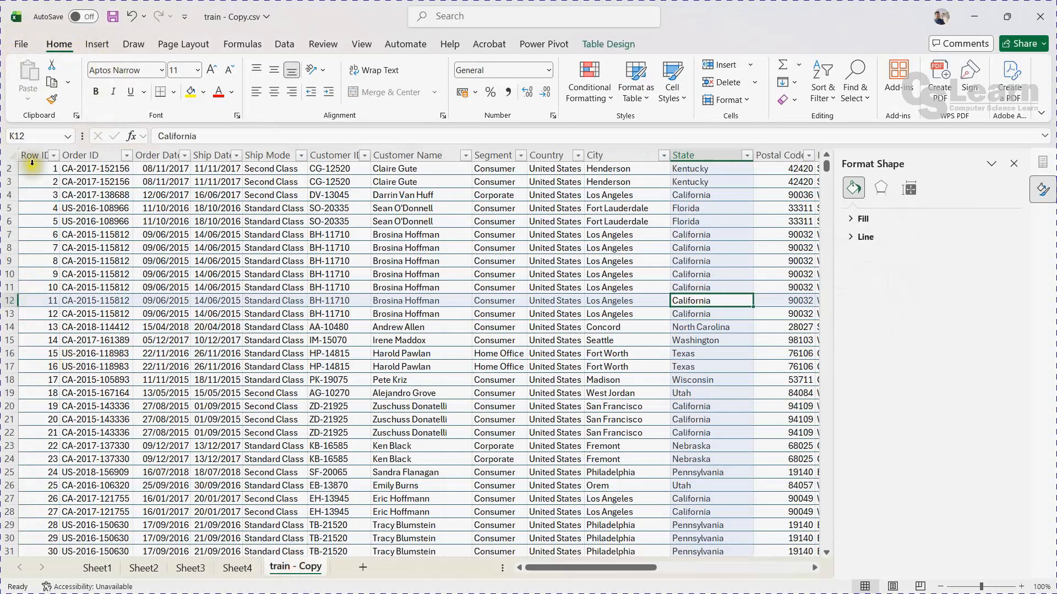
left_click(94, 44)
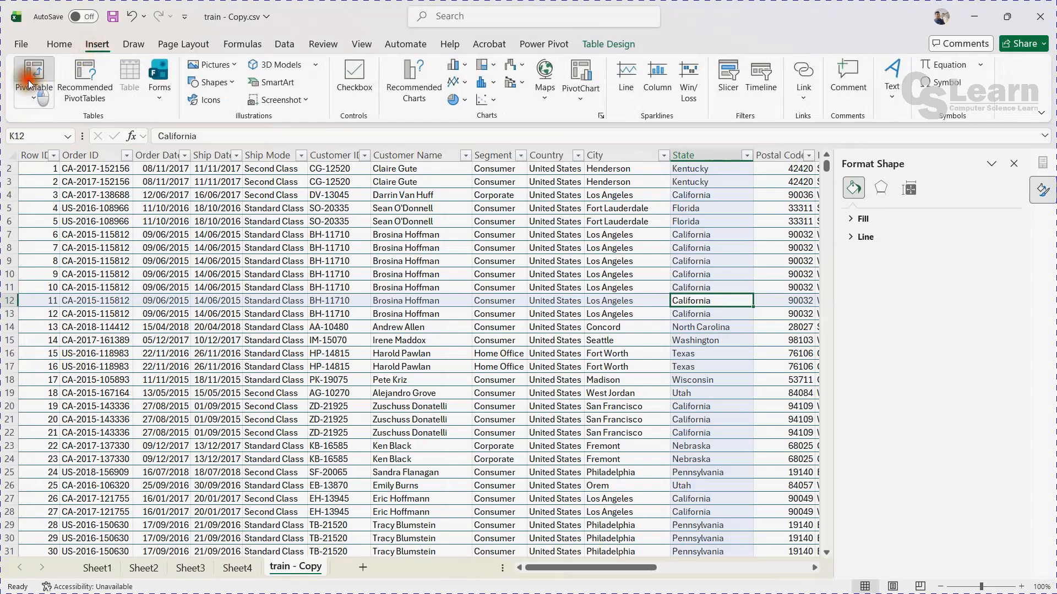
left_click(34, 77)
left_click(798, 341)
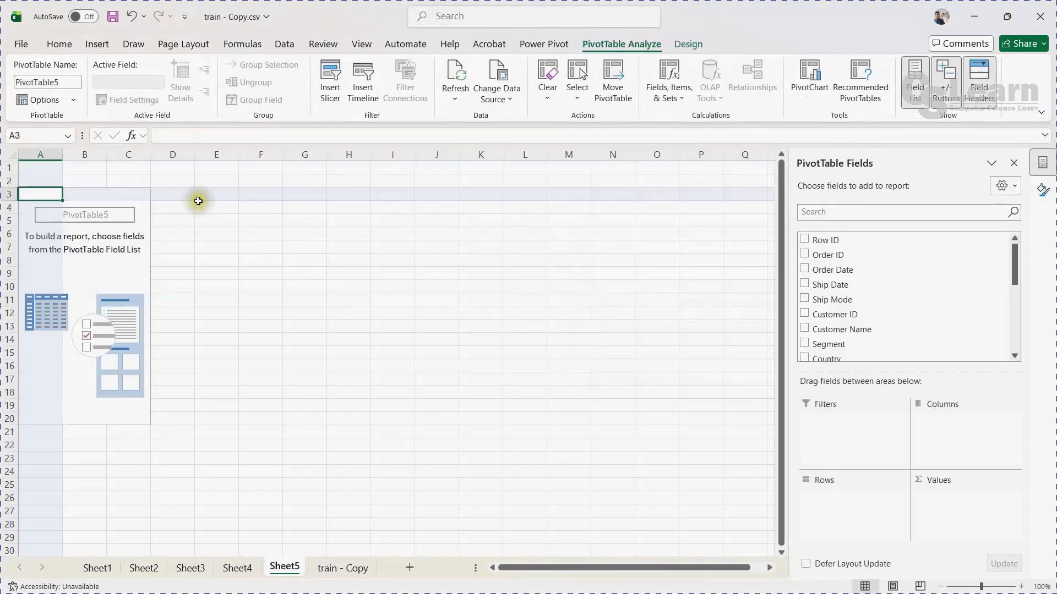
Set up the new PivotTable with Region as rows and Sum of Sales as values.
scroll(861, 304, "down", 1)
scroll(862, 304, "down", 1)
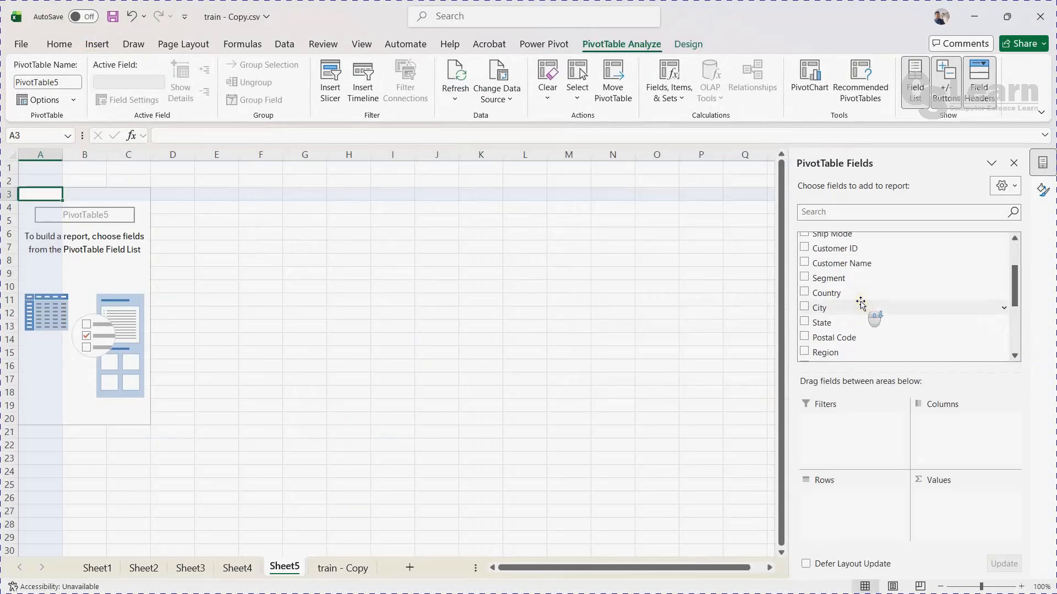
scroll(842, 307, "down", 1)
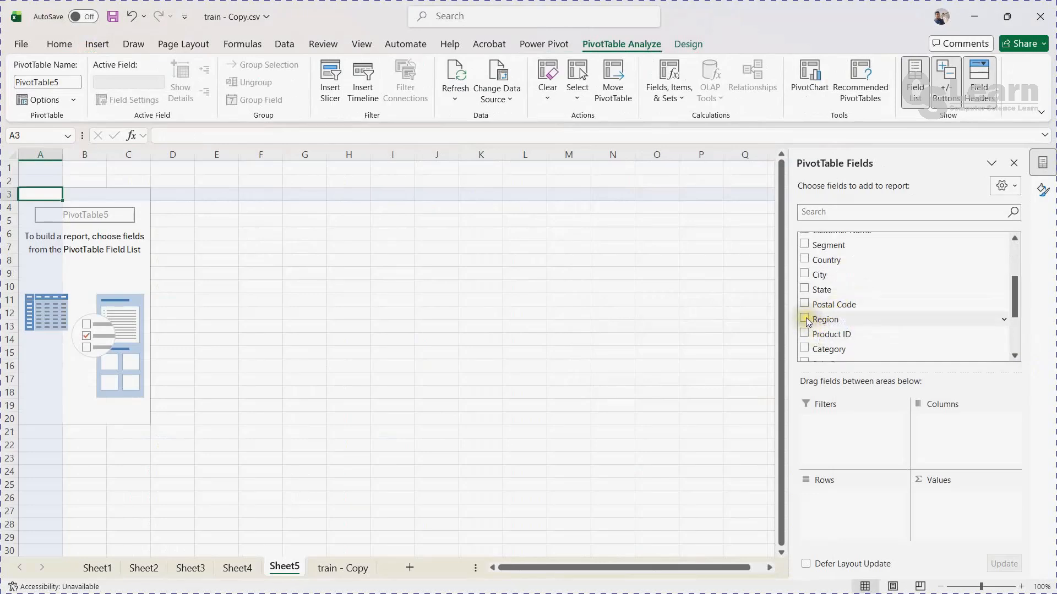
left_click(805, 321)
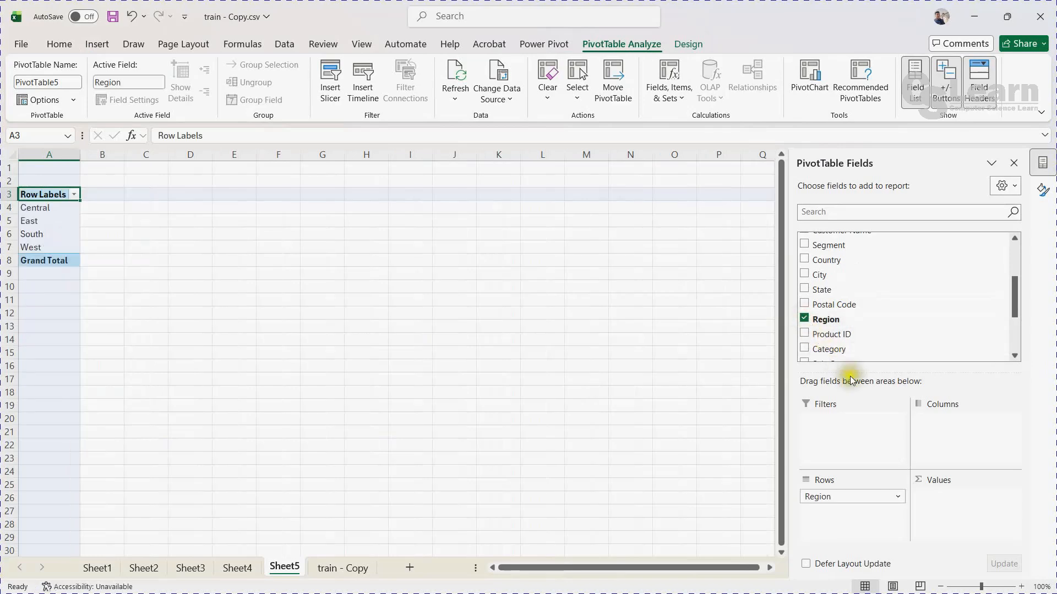
scroll(841, 353, "up", 1)
scroll(841, 353, "down", 4)
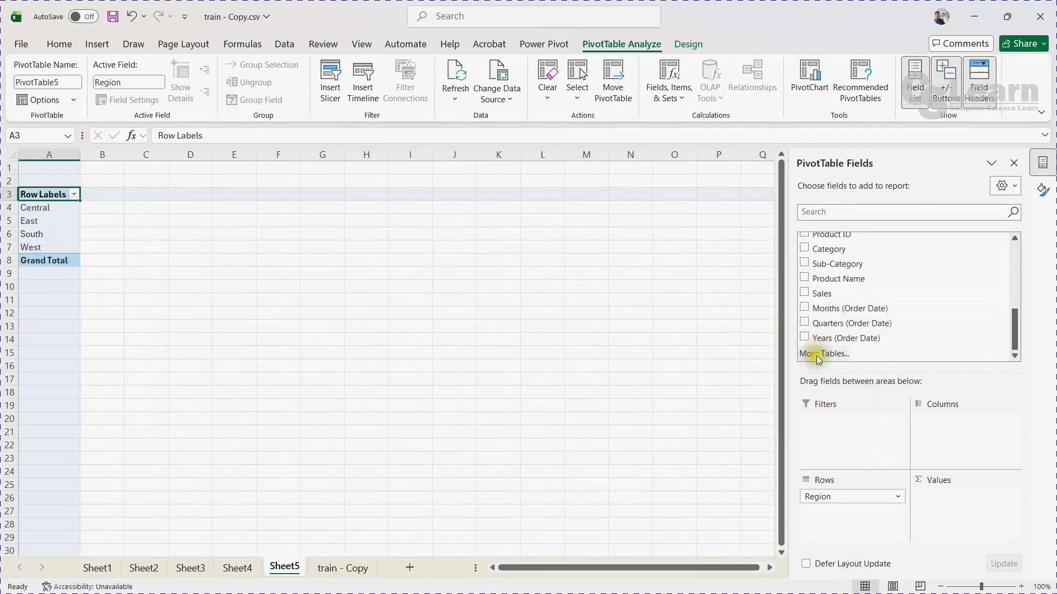
left_click(805, 294)
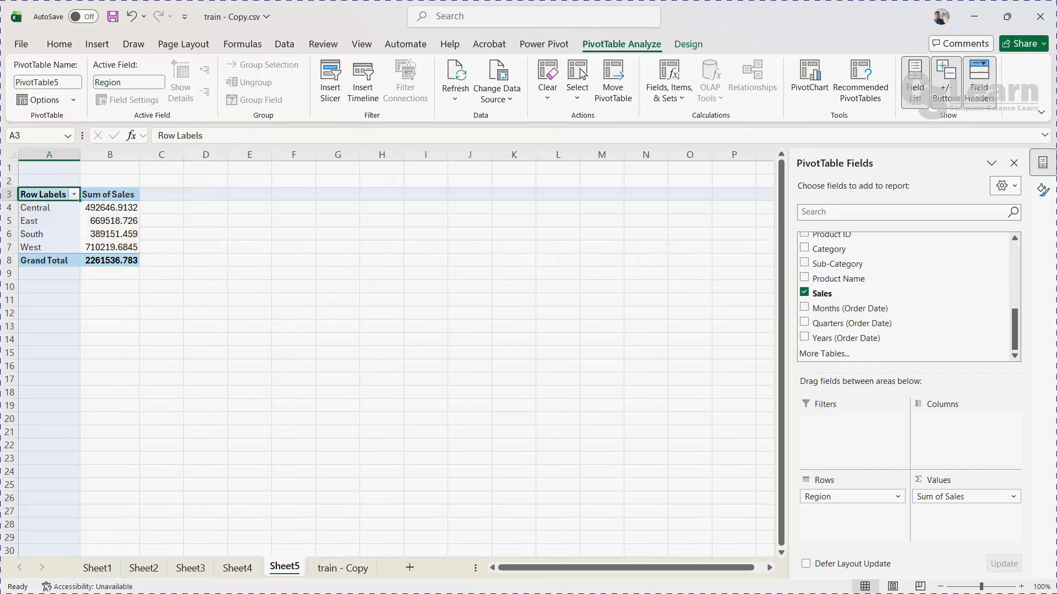
Insert a 2-D line PivotChart from the region sales PivotTable and add a trendline to it.
left_click_drag(44, 197, 126, 261)
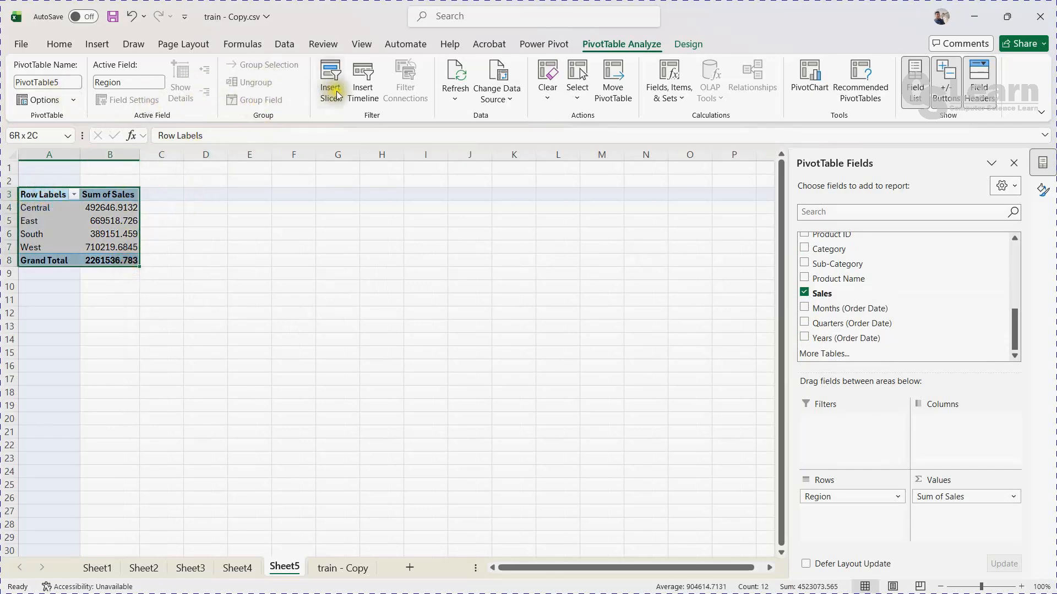
left_click(102, 47)
left_click(467, 84)
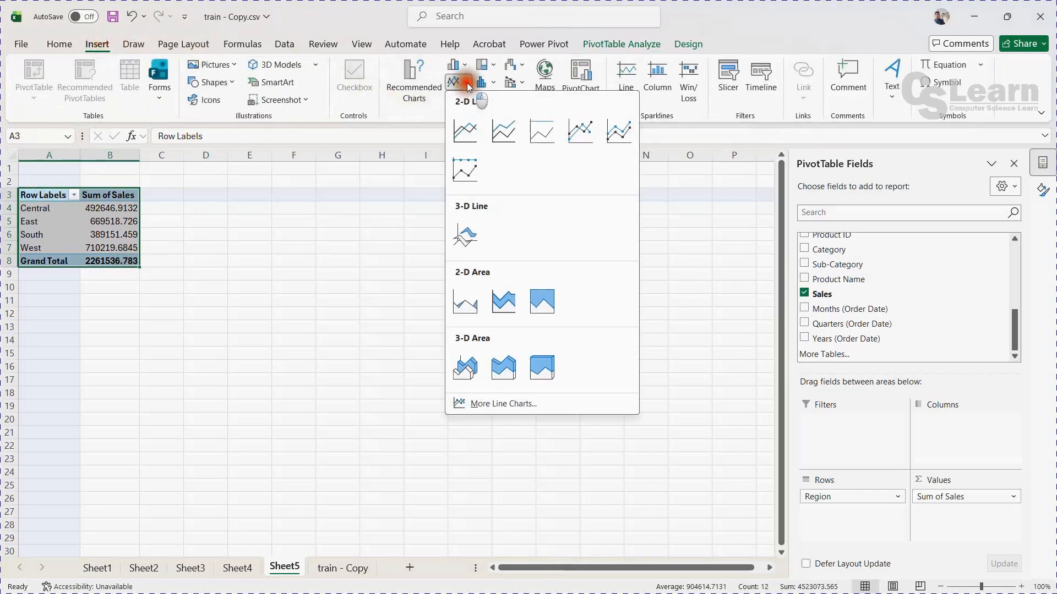
left_click(463, 131)
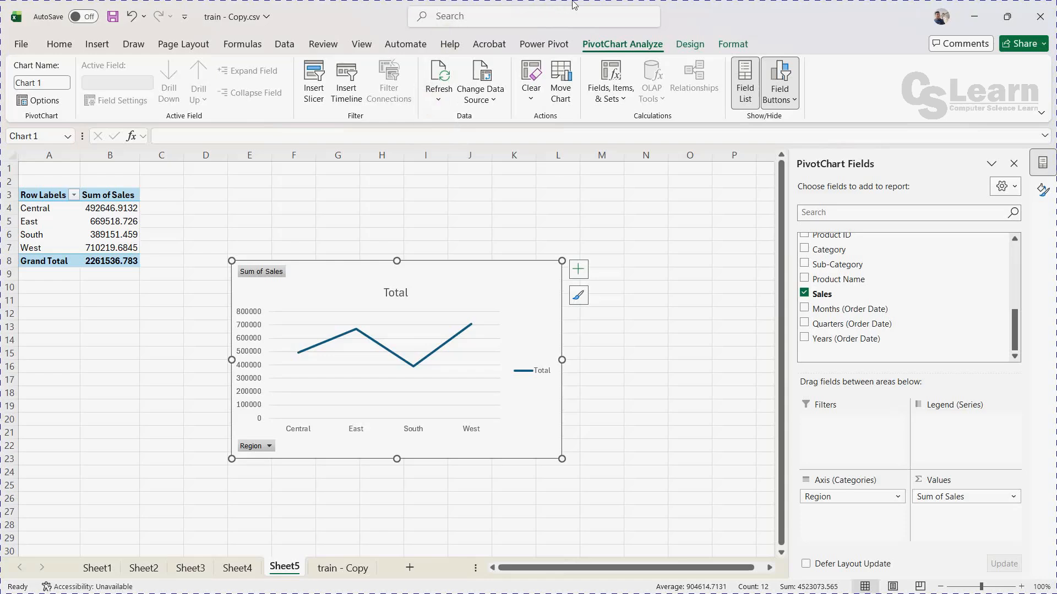
left_click(578, 271)
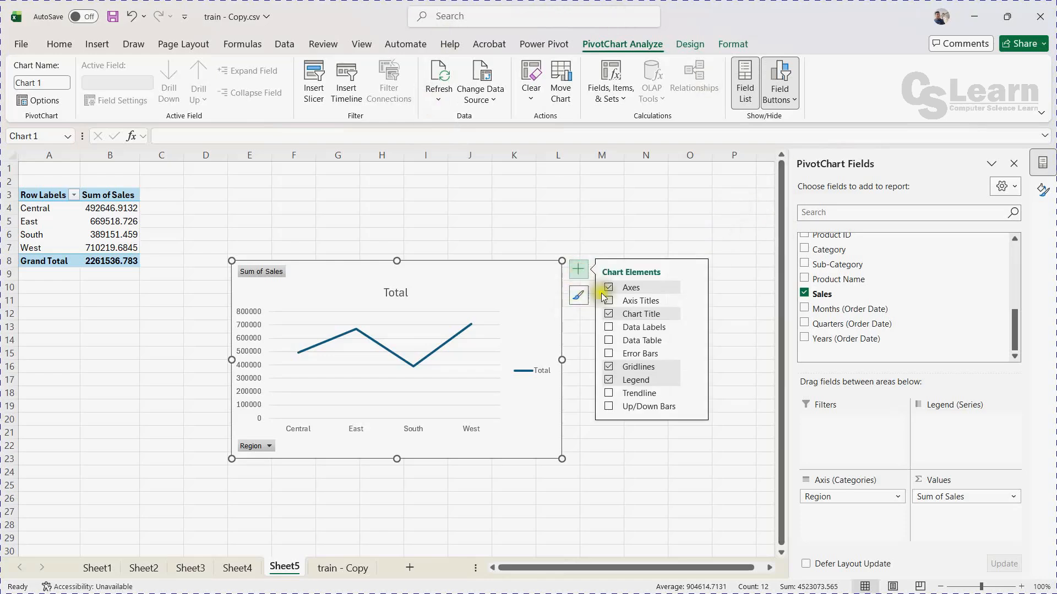
left_click(608, 393)
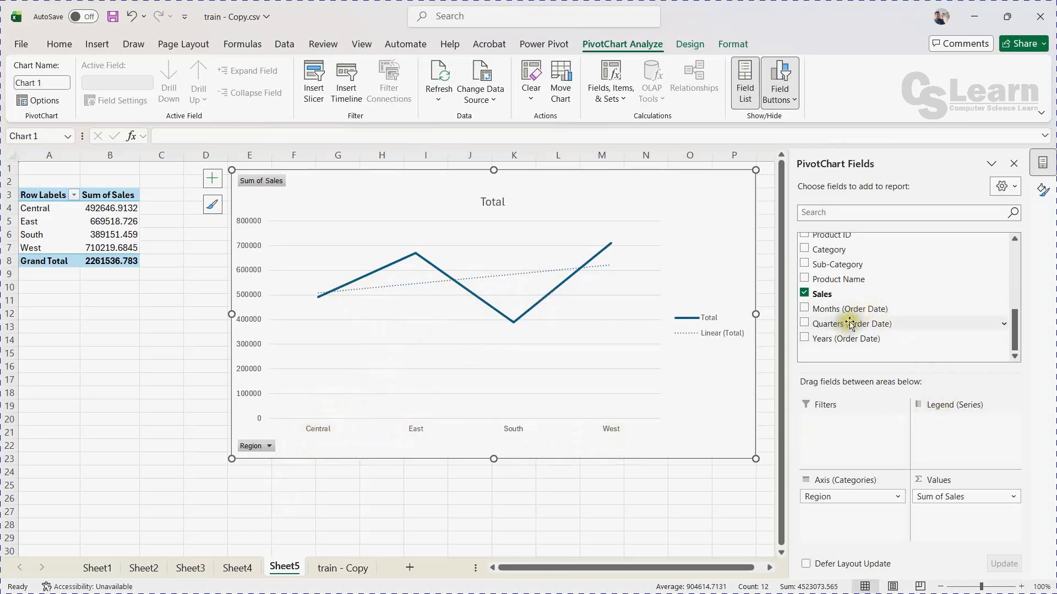
Replace Region with Order Date as the line chart's axis field.
scroll(850, 322, "up", 1)
scroll(860, 329, "up", 1)
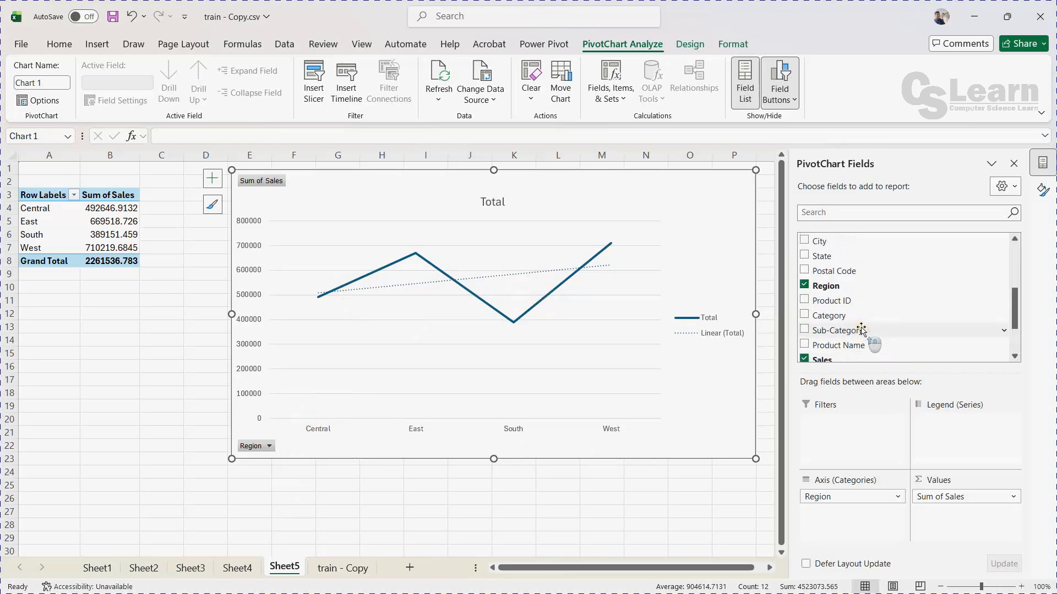
scroll(825, 333, "up", 1)
left_click(804, 319)
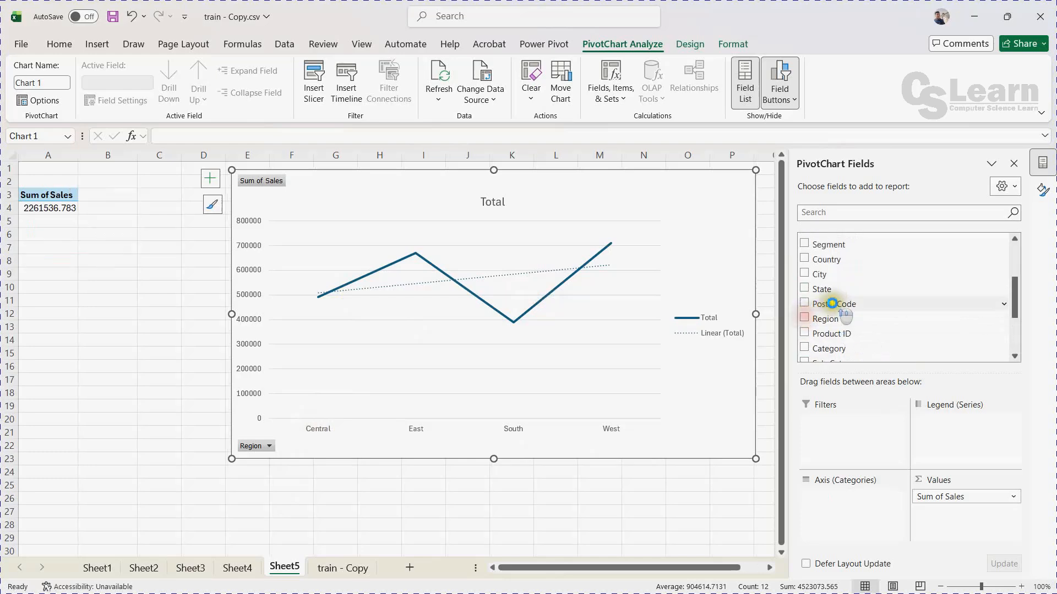
scroll(837, 303, "up", 3)
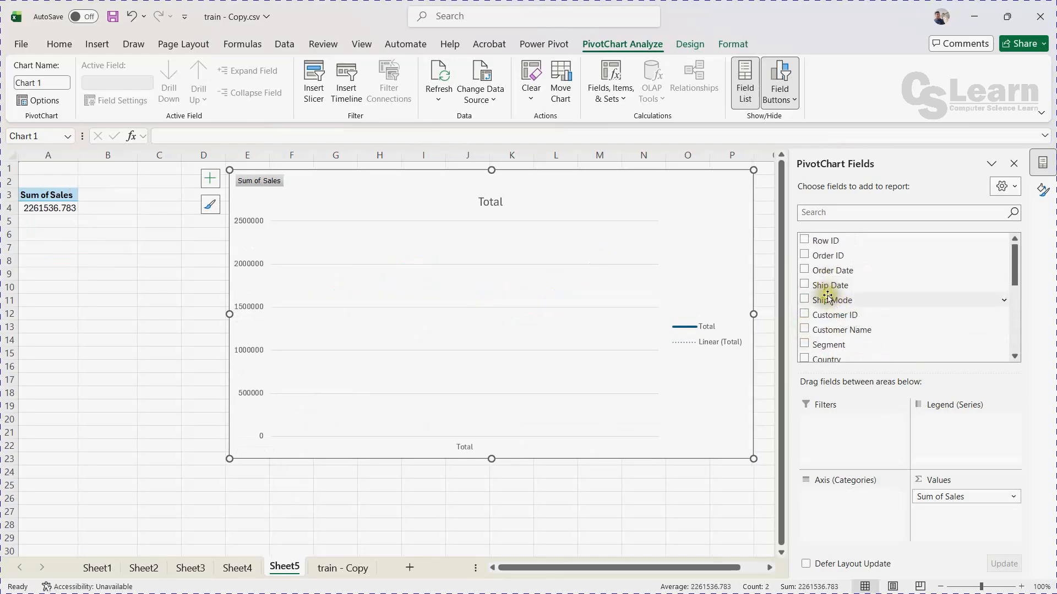
left_click(805, 271)
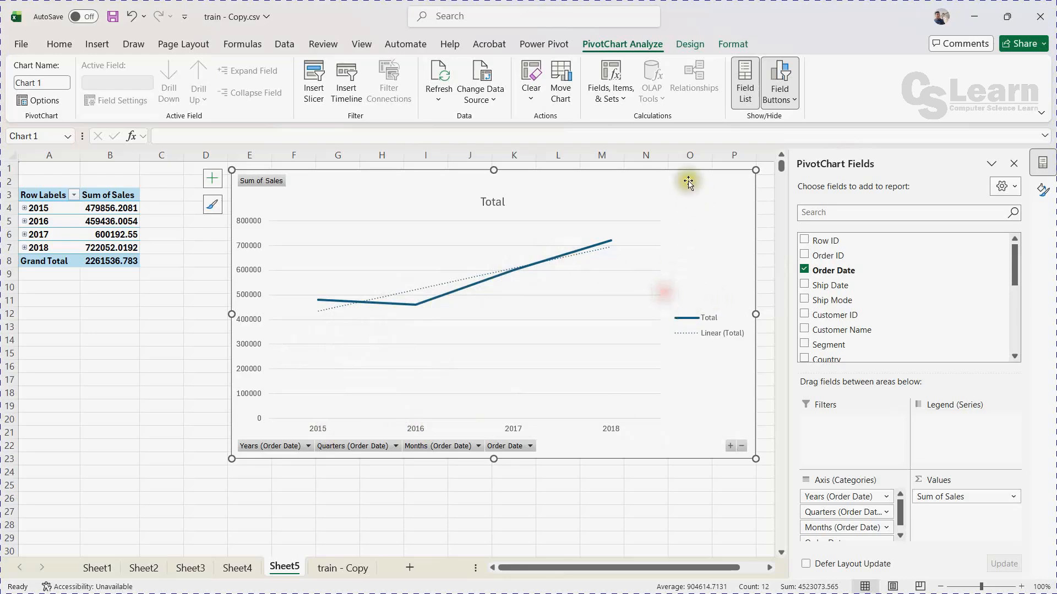
Reposition the line chart beside the PivotTable and turn on its error bars and up/down bars.
left_click_drag(685, 179, 650, 228)
left_click(736, 229)
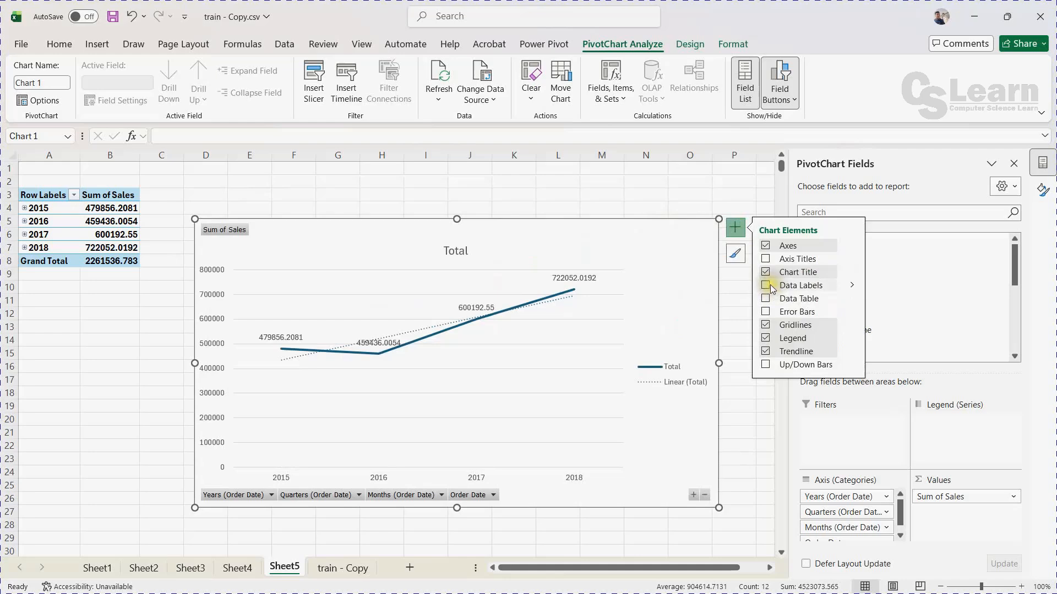
left_click(765, 312)
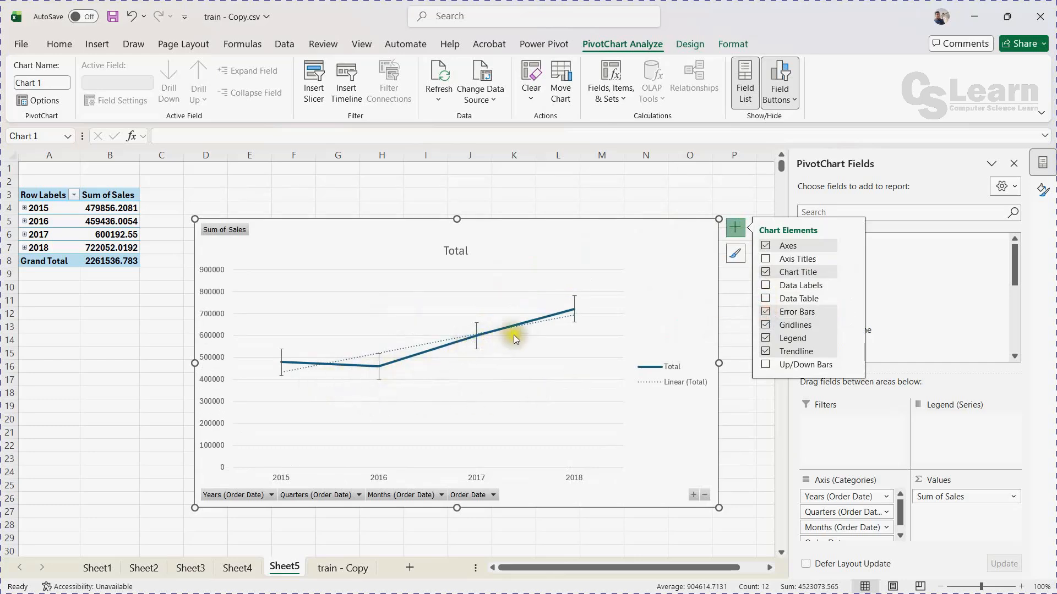
left_click(766, 365)
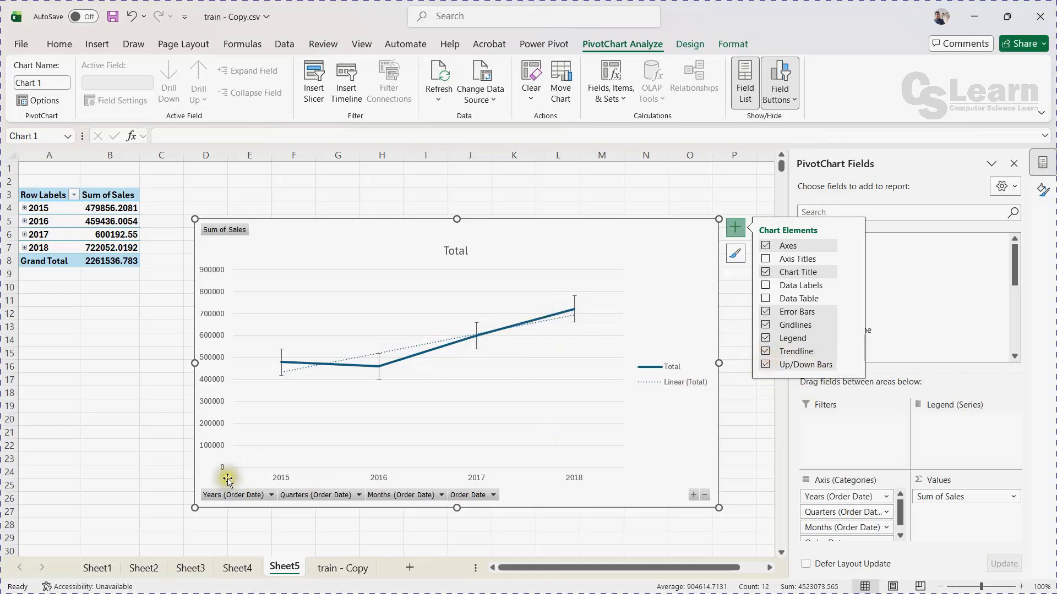
Filter the chart's Years (Order Date) field to show only 2015.
left_click(271, 496)
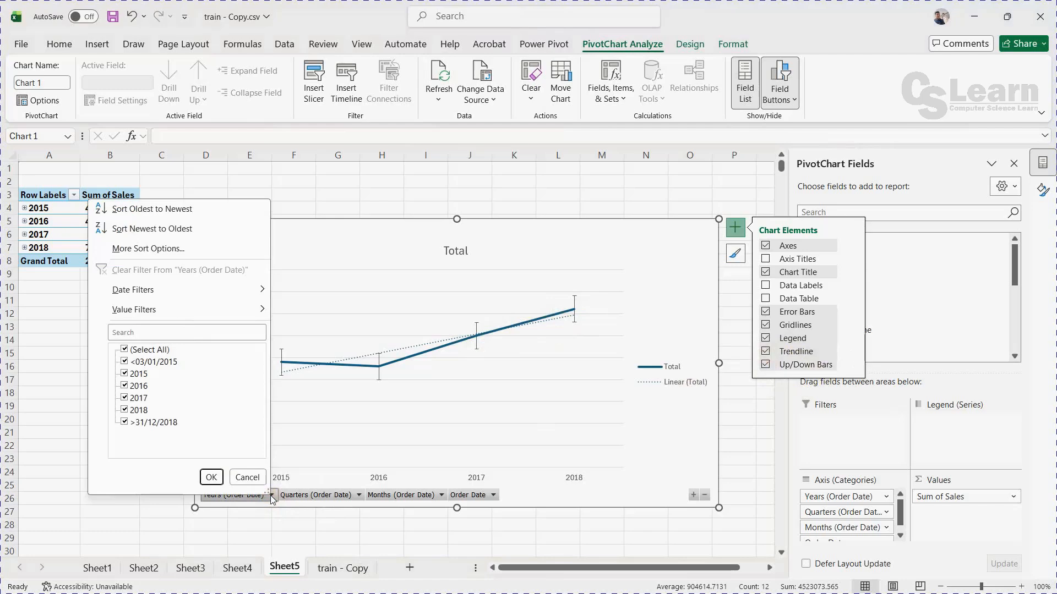
left_click(124, 350)
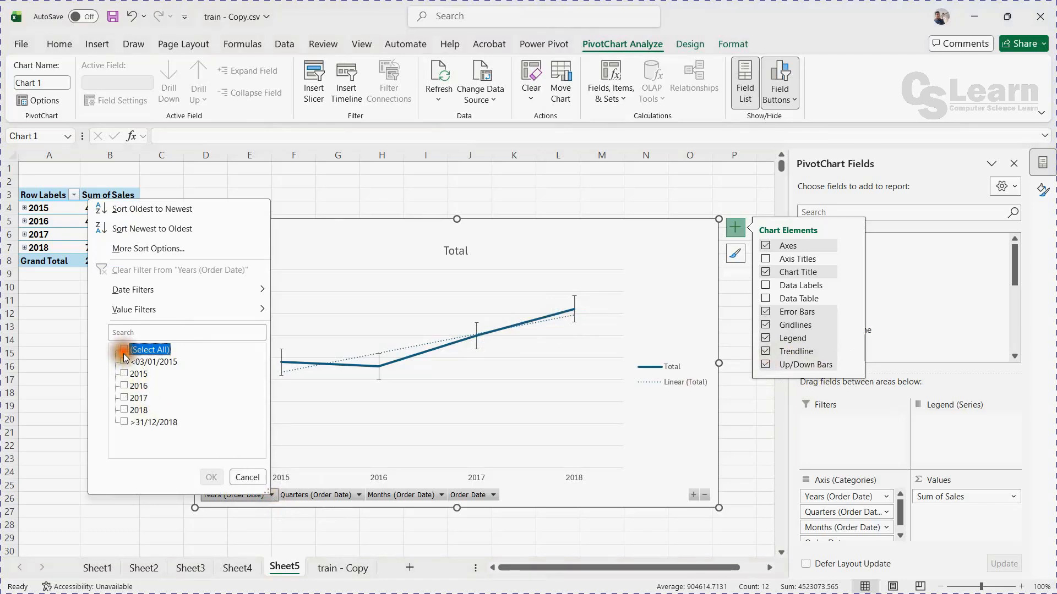
left_click(124, 374)
left_click(212, 478)
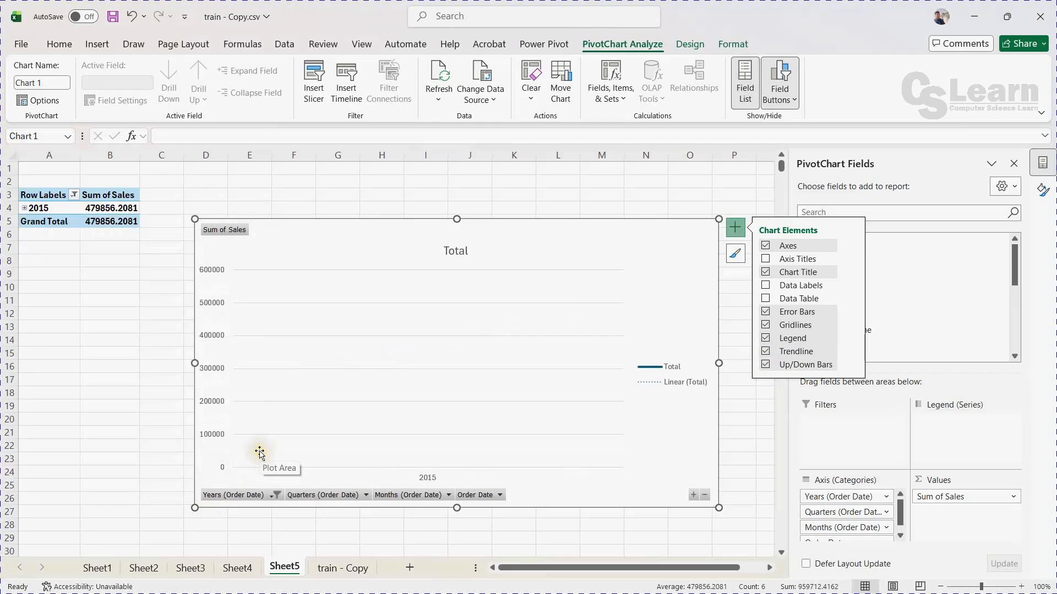
Reselect all years in the chart's Years (Order Date) filter and deselect the chart.
left_click(271, 497)
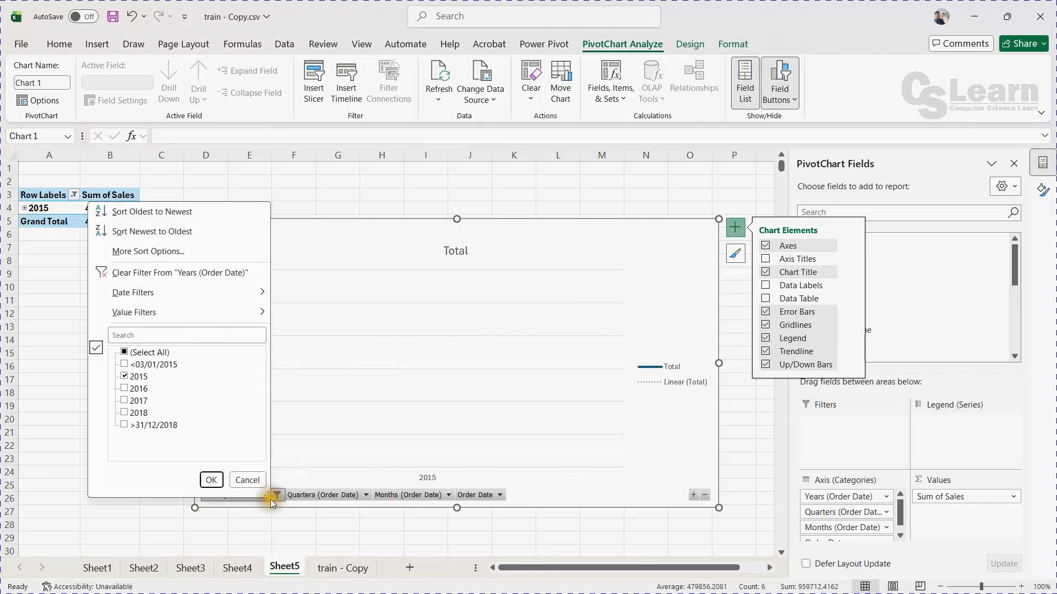
left_click(124, 351)
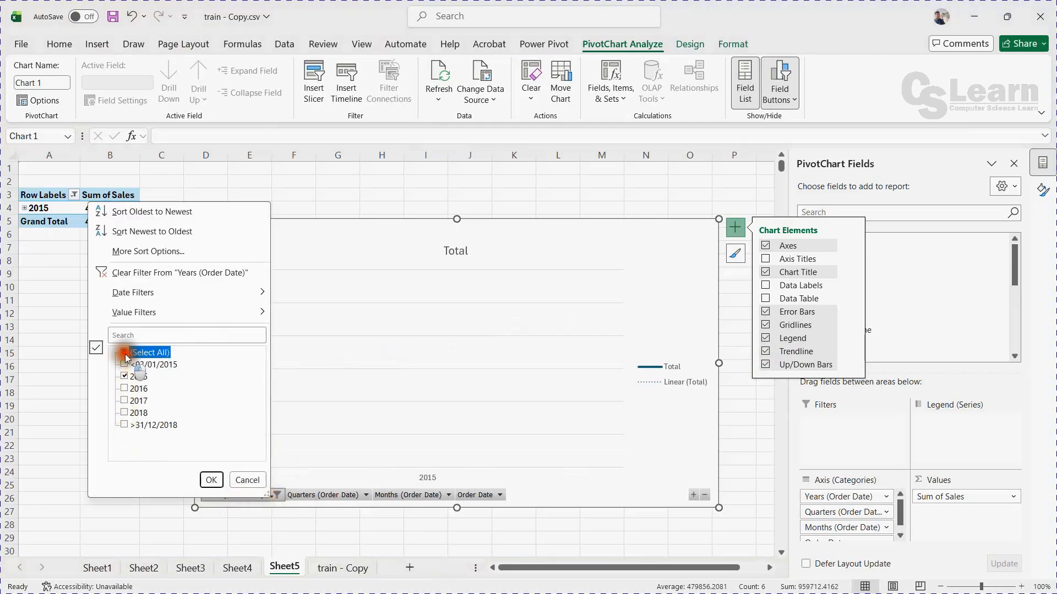
left_click(212, 481)
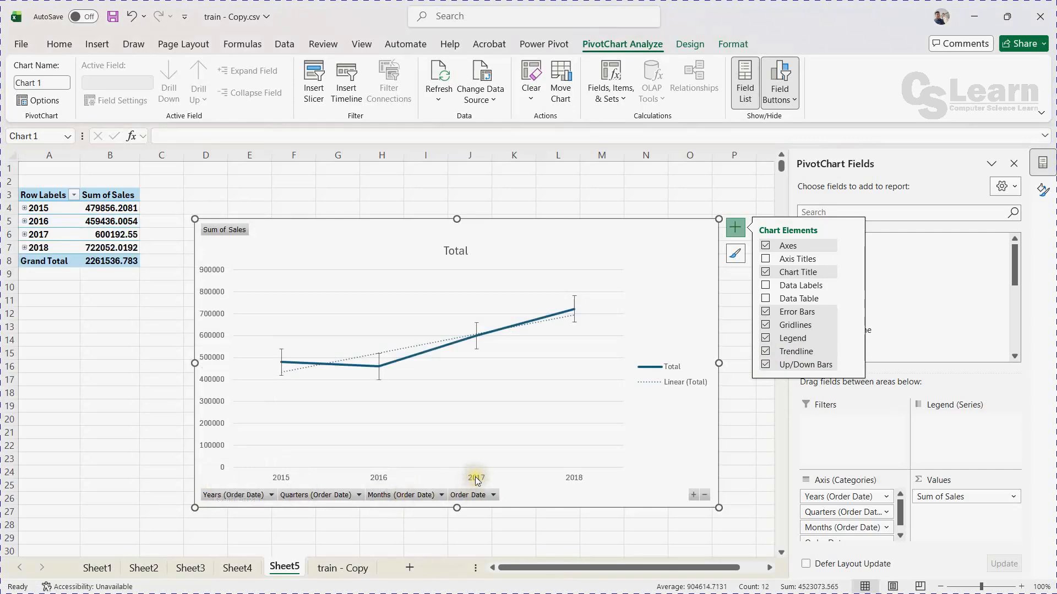
left_click(135, 459)
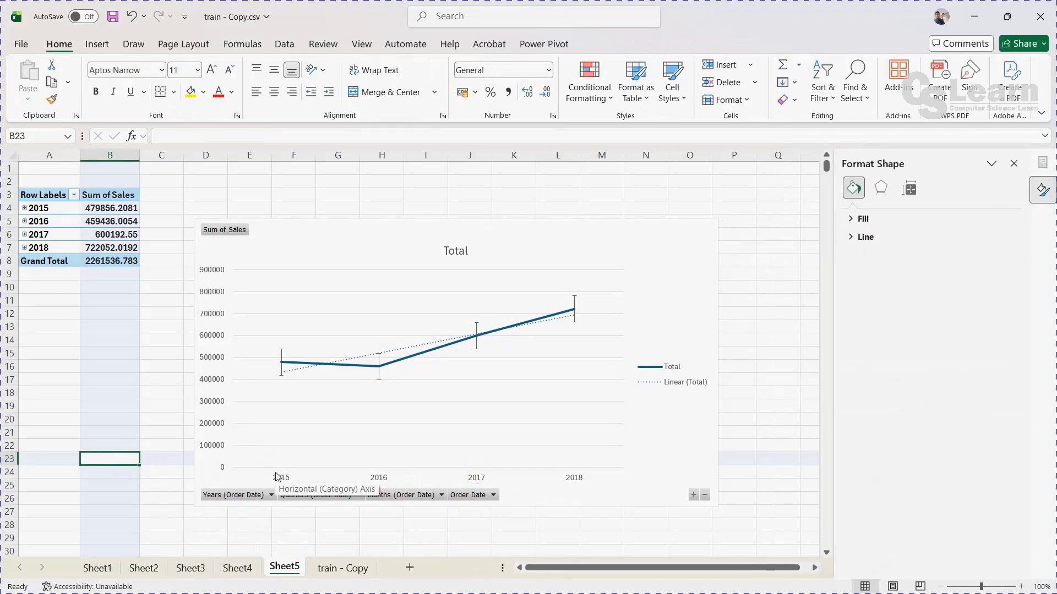
Return to the train - Copy sheet's header row and add a blank worksheet after that sheet.
left_click(328, 569)
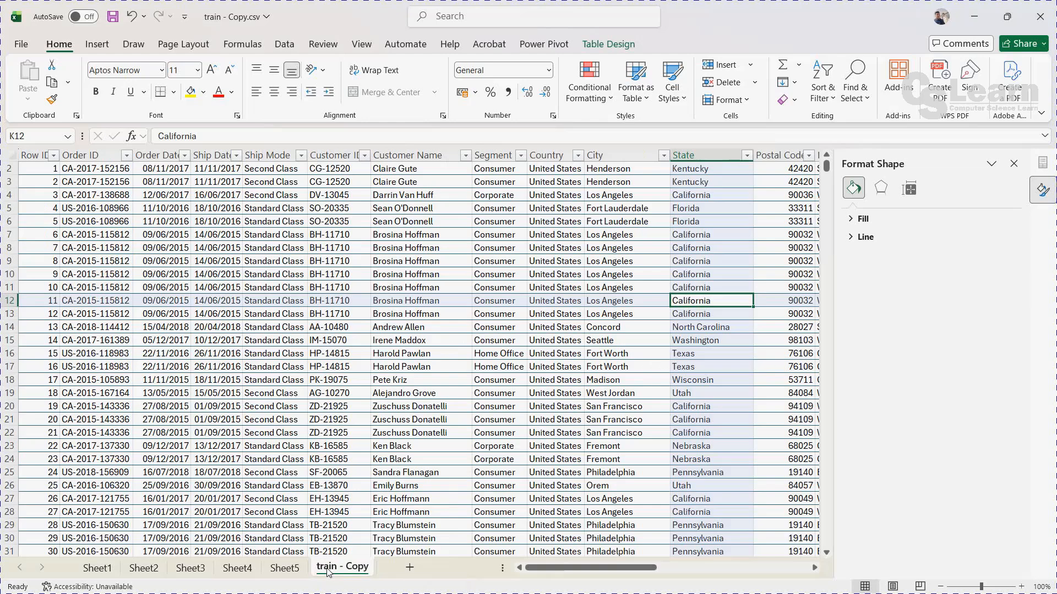
key("ctrl+Up")
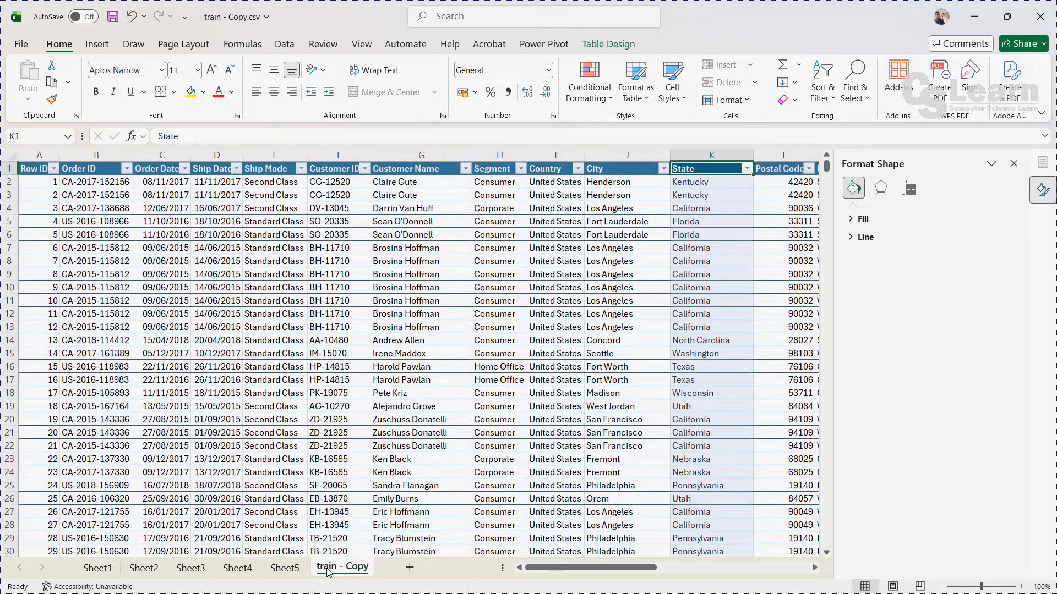
left_click(333, 563)
left_click(414, 567)
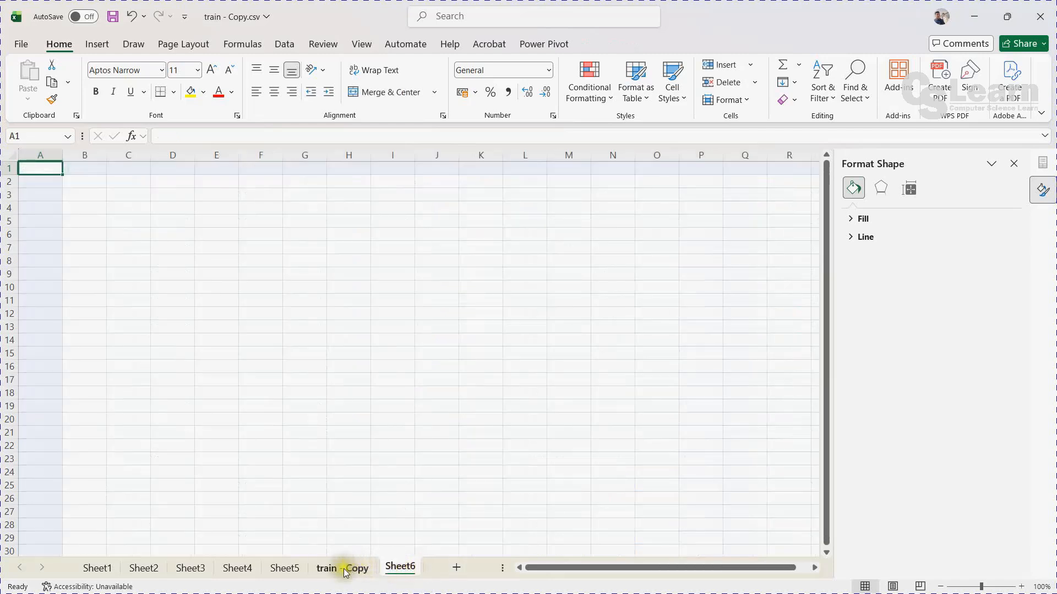
Copy the Region column from train - Copy into column A of Sheet6, and return to the train - Copy sheet.
left_click(358, 568)
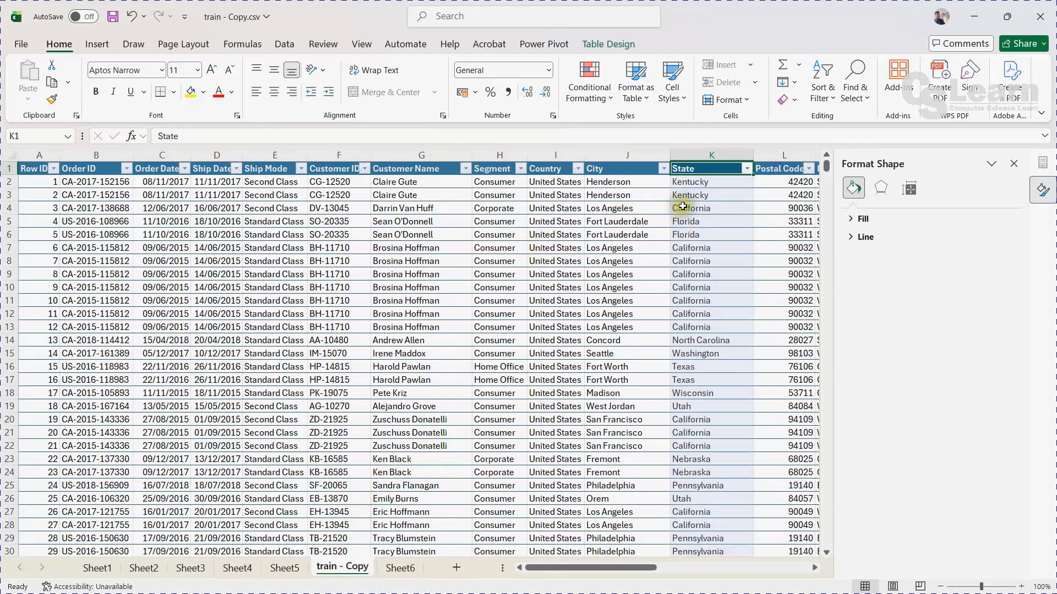
left_click_drag(615, 574, 685, 561)
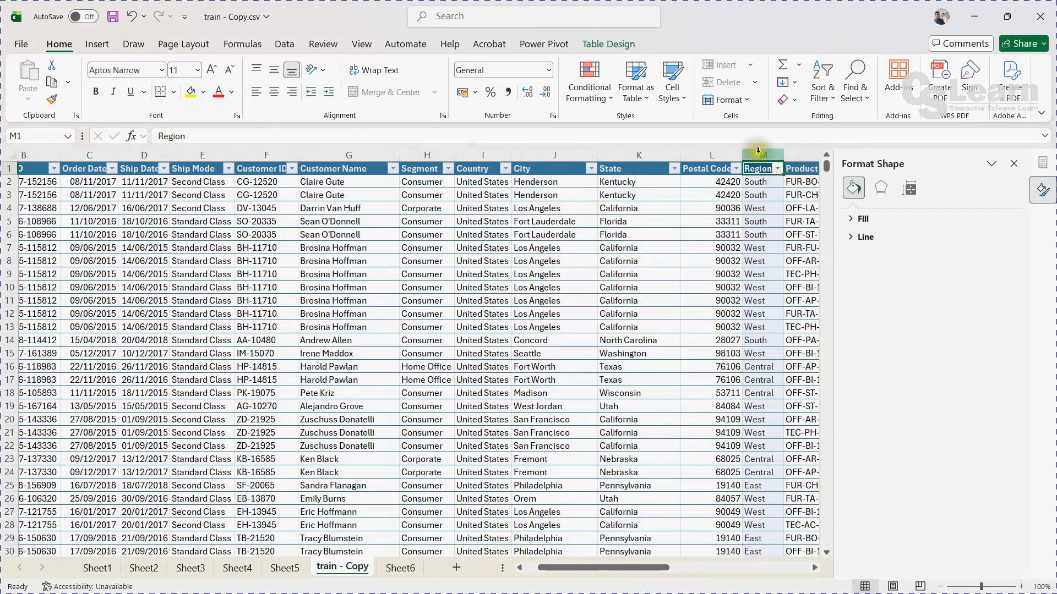
left_click(760, 155)
key("ctrl+x")
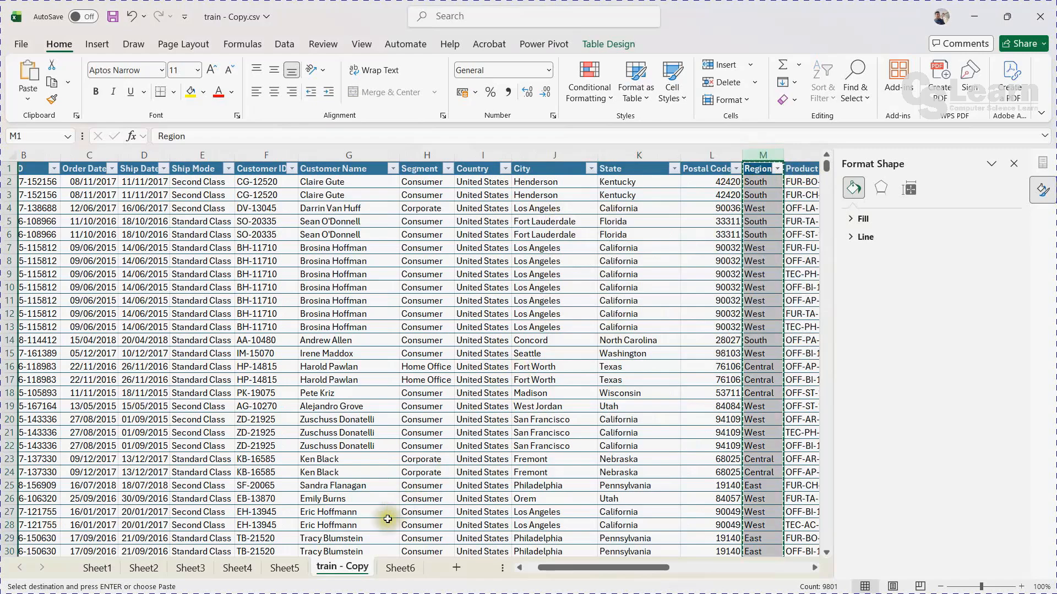
left_click(398, 567)
key("ctrl+space")
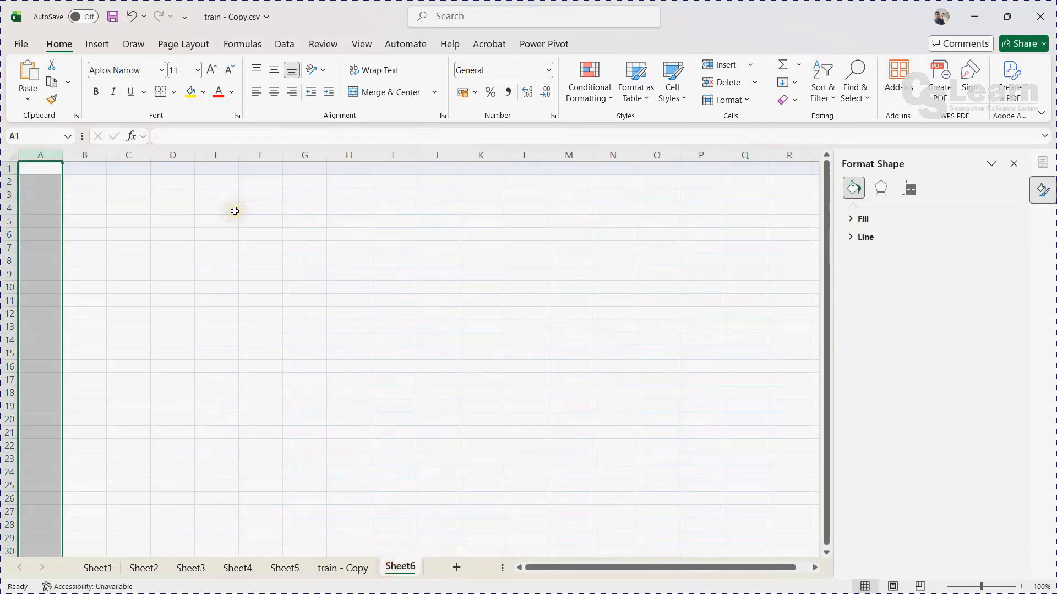
key("ctrl+v")
left_click(331, 572)
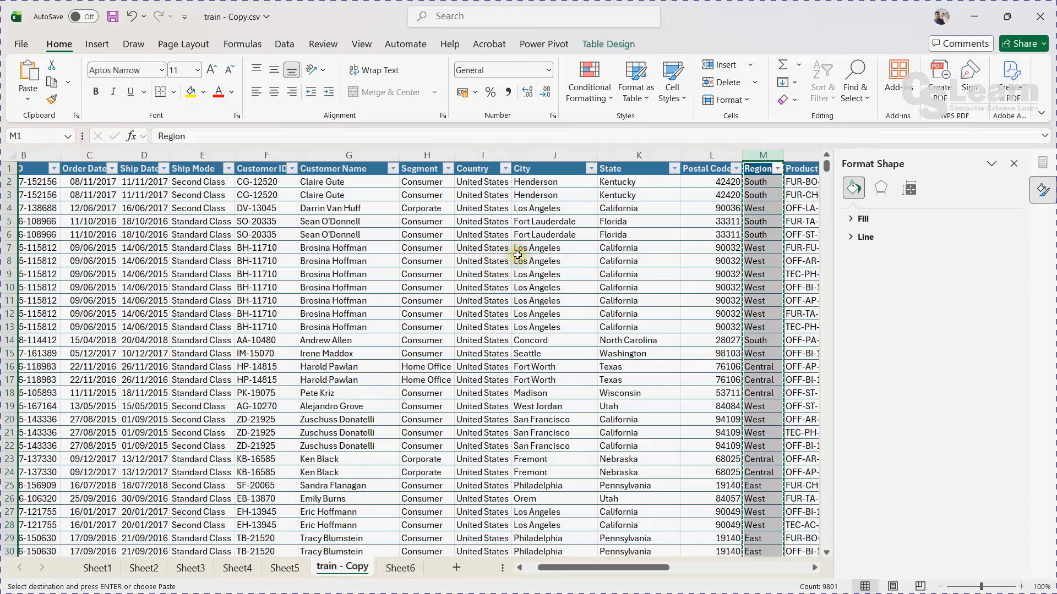
Close the Format Shape pane and copy the Category column from train - Copy into column B of Sheet6.
key("Right")
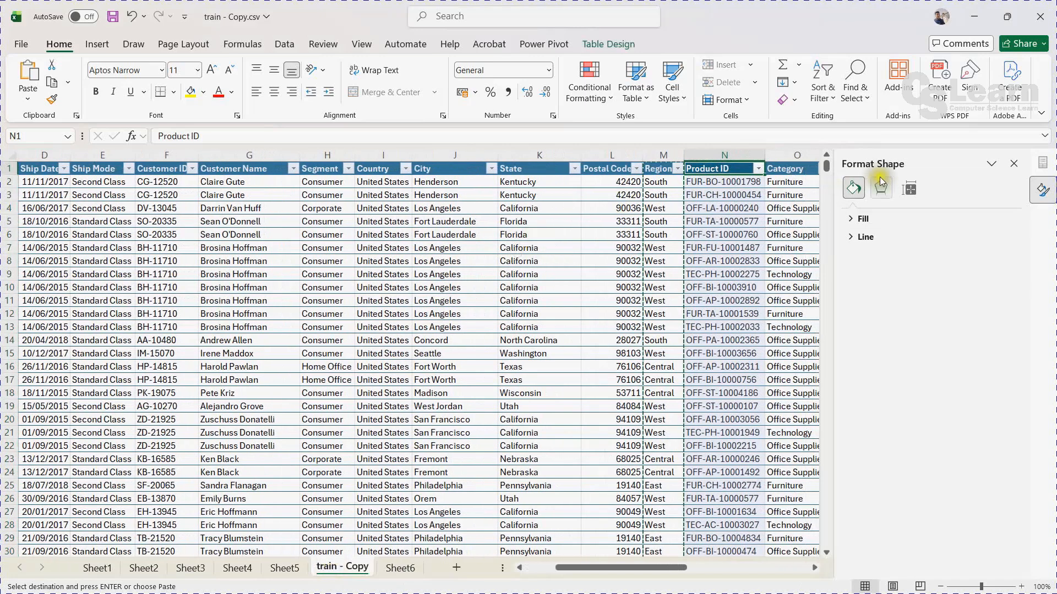
left_click(1013, 163)
key("Right")
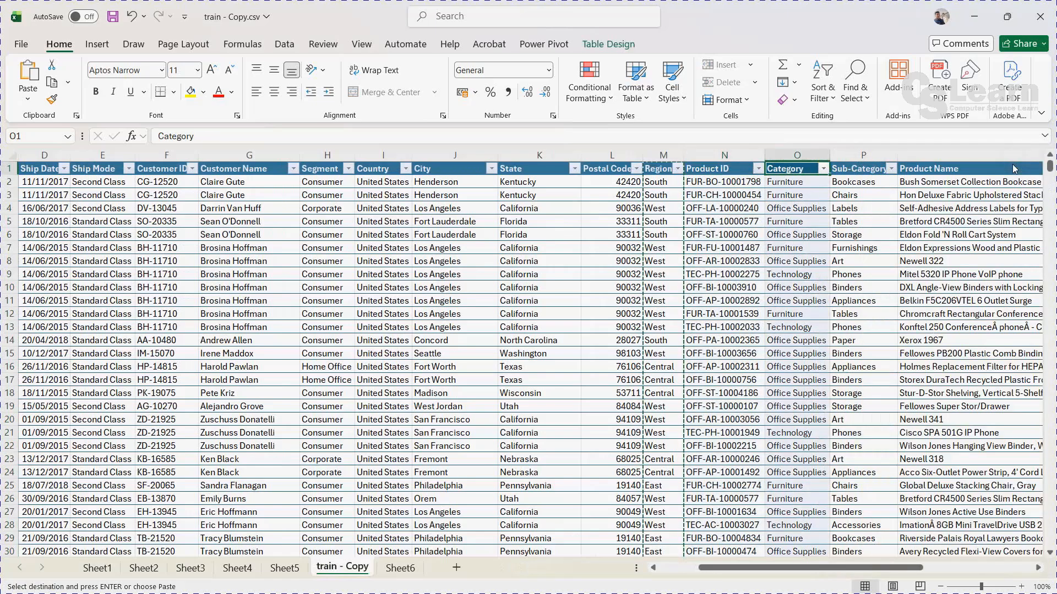
left_click(789, 165)
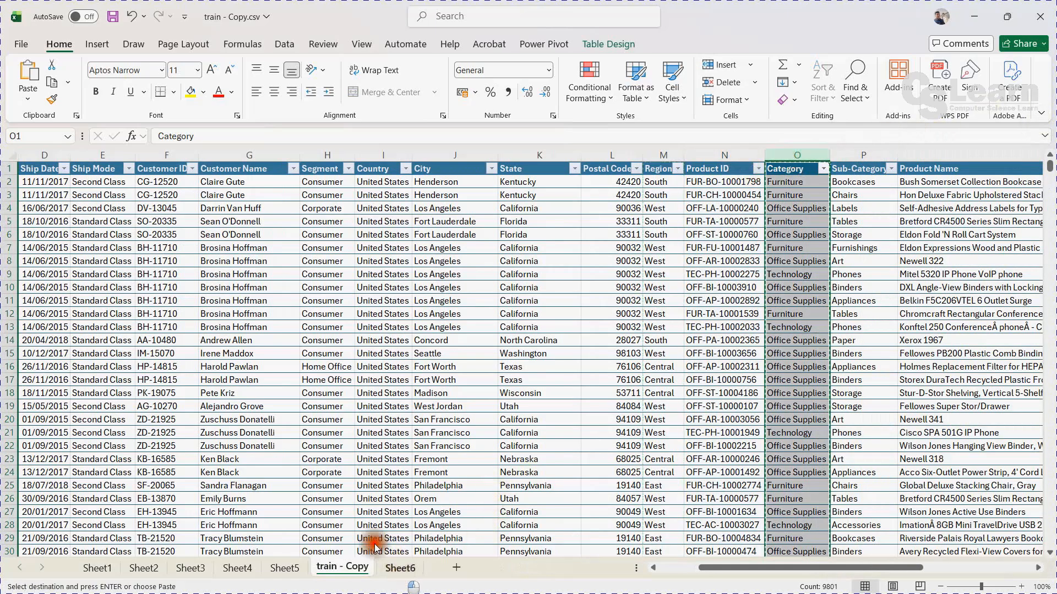
left_click(394, 567)
left_click(73, 154)
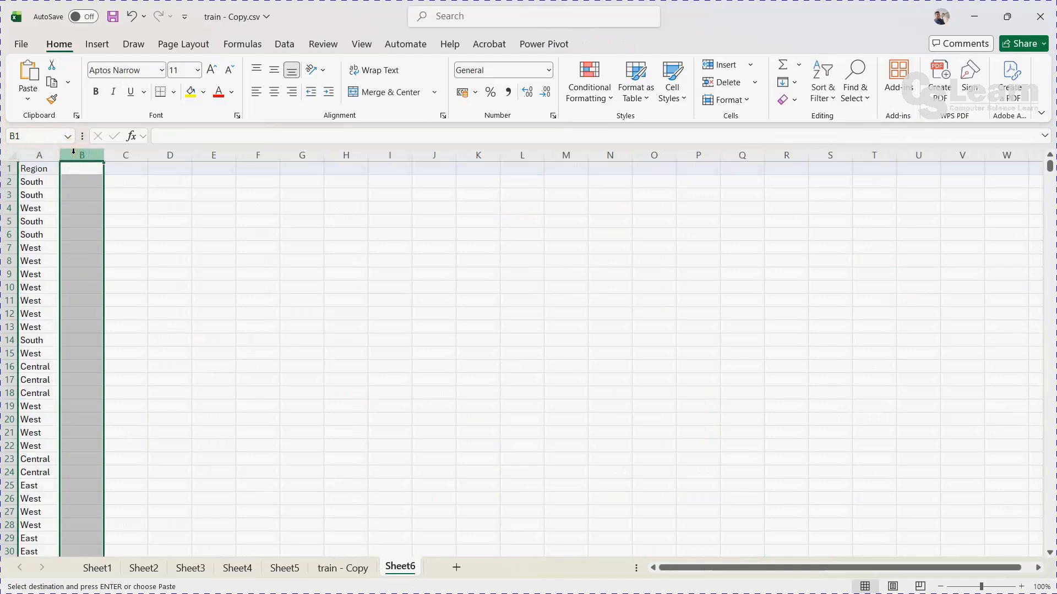
key("ctrl+v")
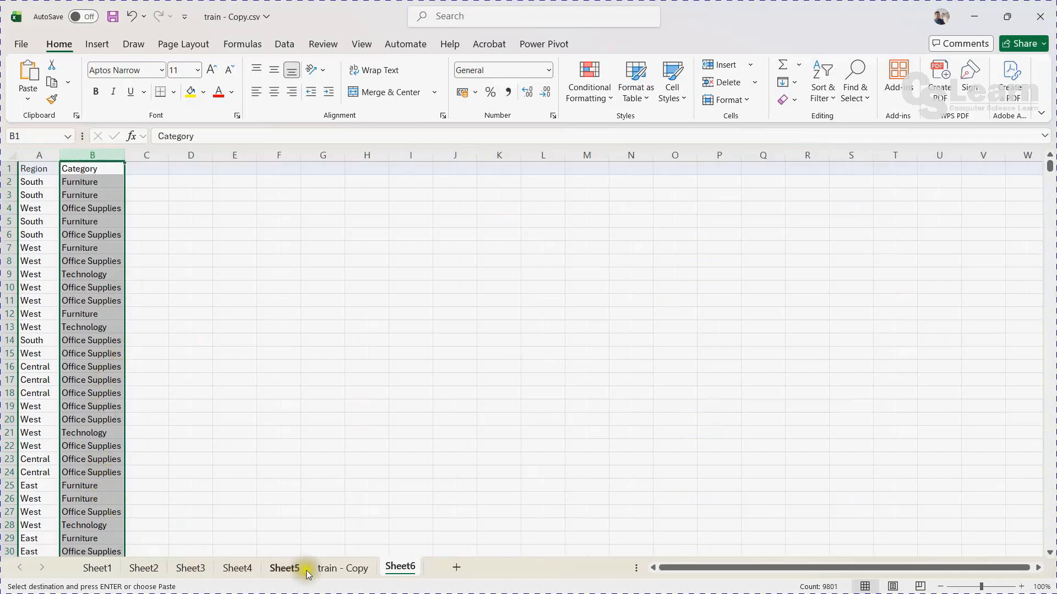
Copy the Sales column from the train - Copy sheet into column C of Sheet6.
left_click(333, 569)
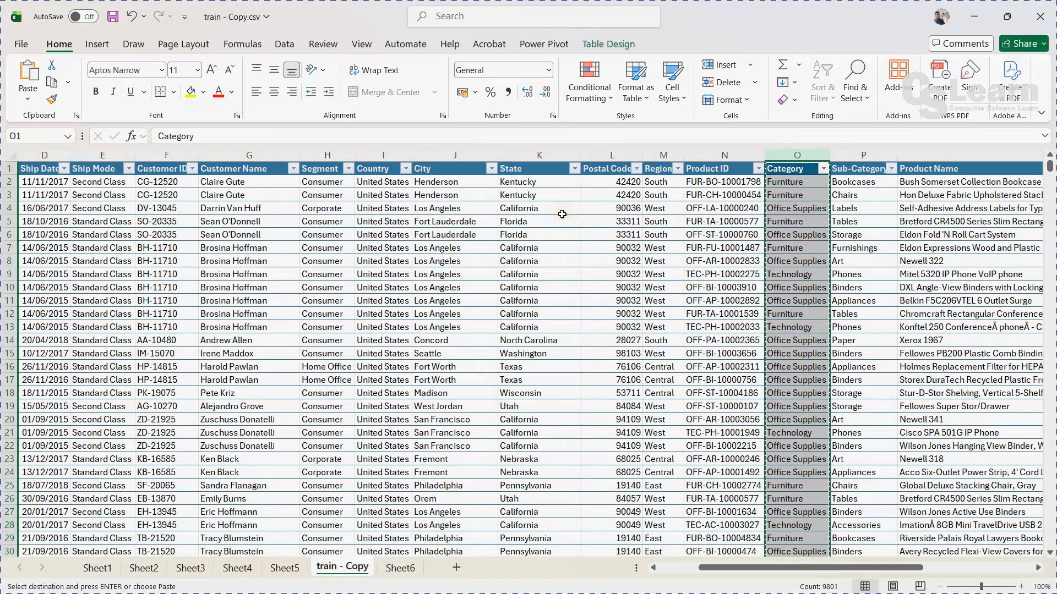
key("Right")
key("Right")
key("Right")
key("Right")
key("Right")
key("Right")
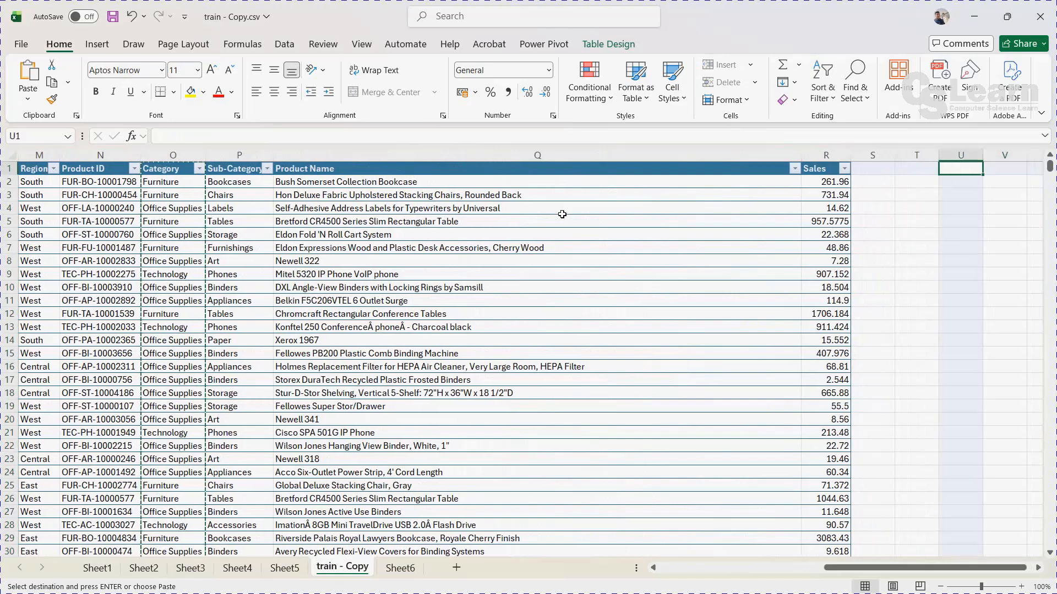
left_click(831, 150)
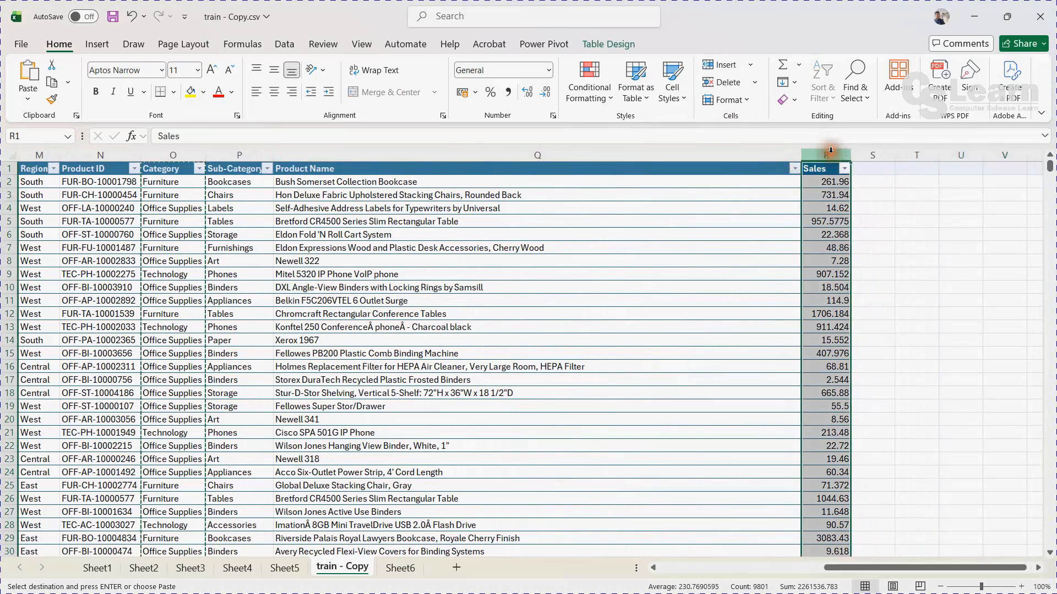
key("ctrl+c")
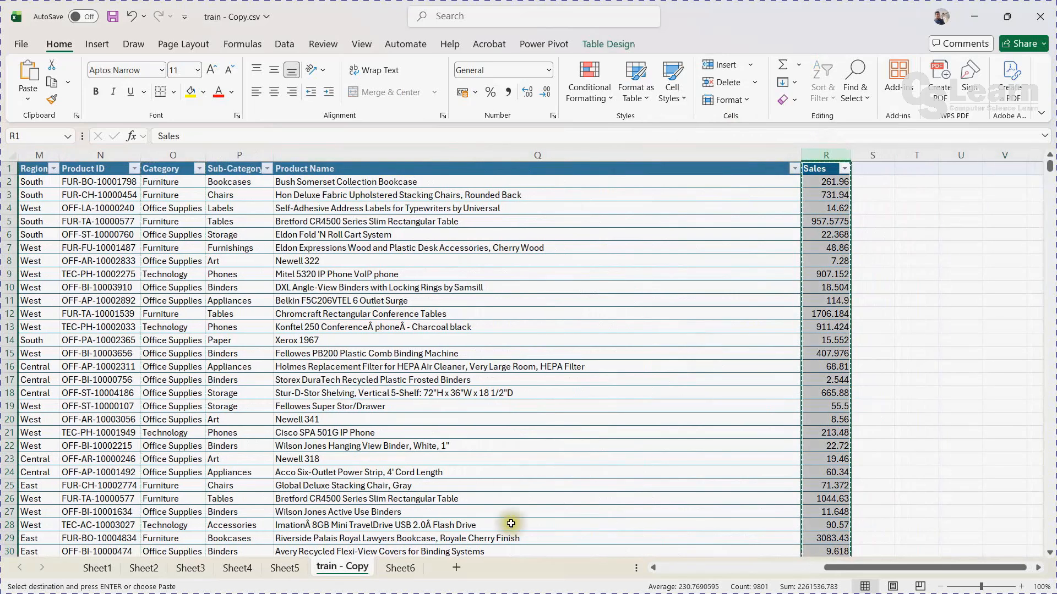
left_click(385, 567)
left_click(138, 155)
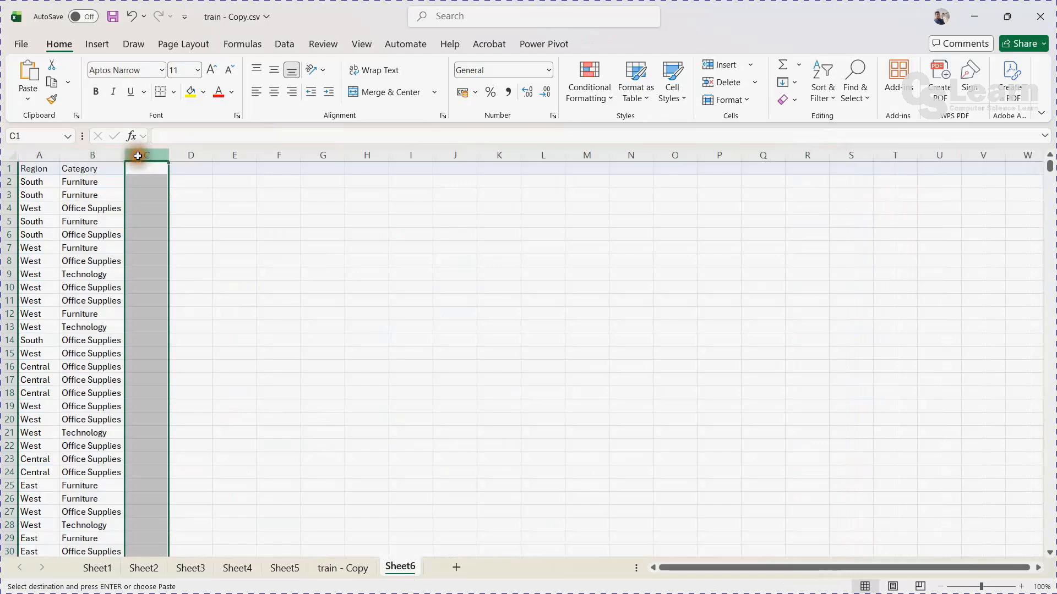
key("ctrl+v")
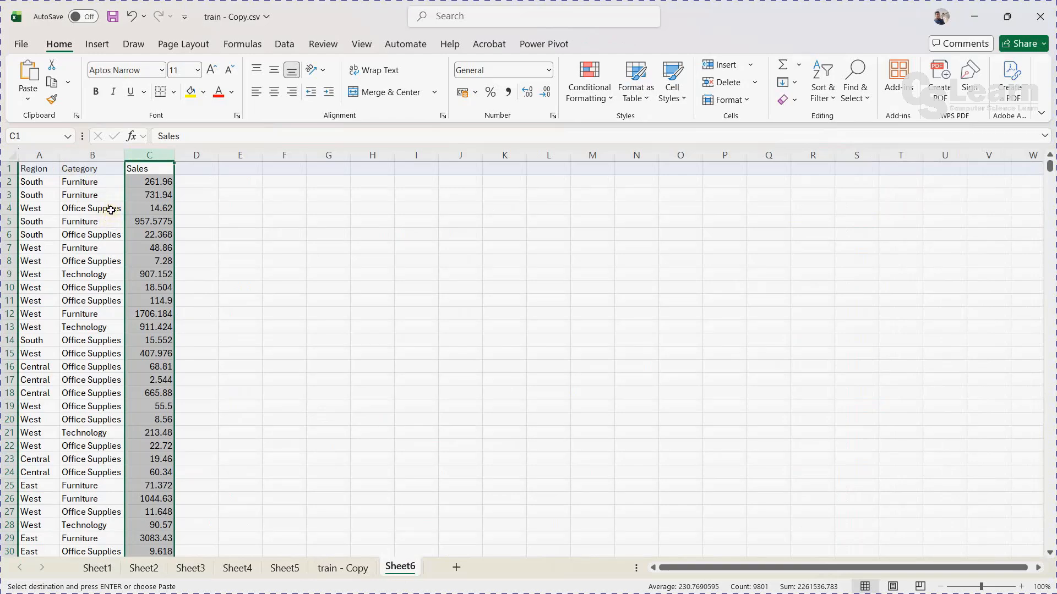
Create a PivotTable on a new worksheet from the Region, Category and Sales data in Sheet6, range A1:C9801.
left_click(26, 171)
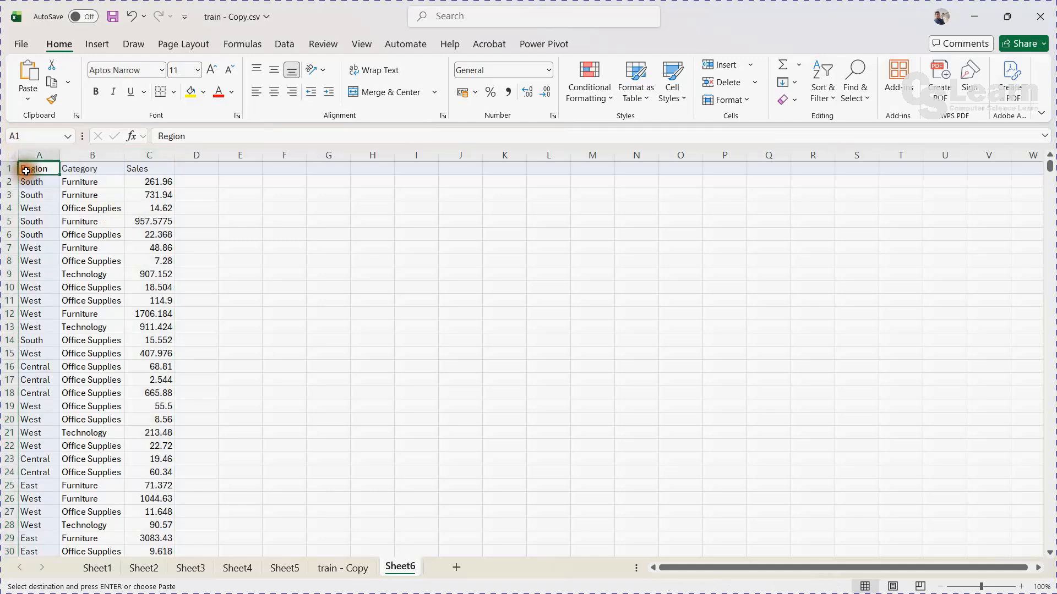
key("ctrl+v")
key("ctrl+shift+Down")
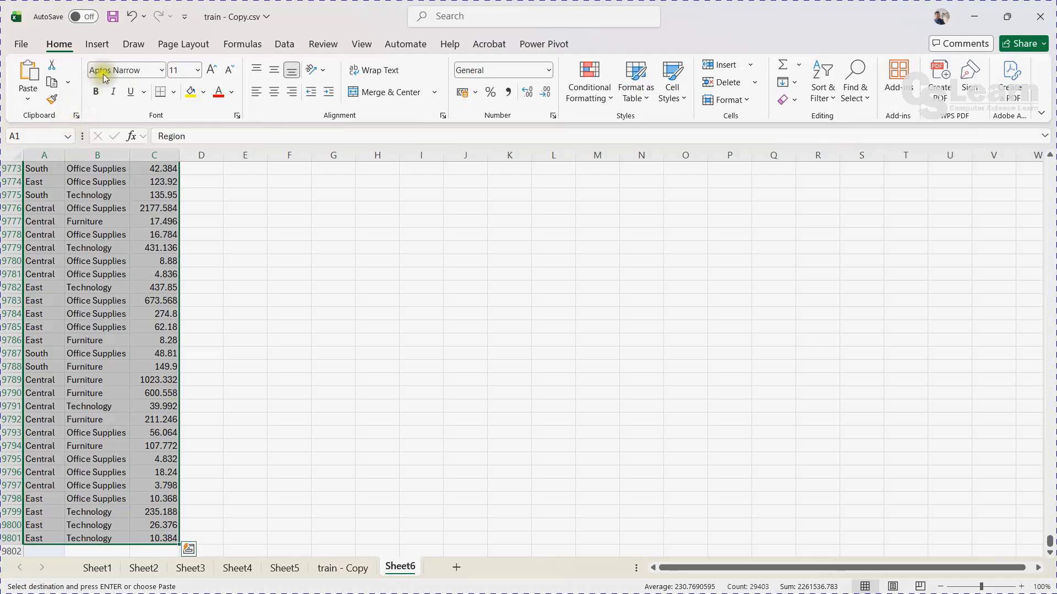
left_click(98, 45)
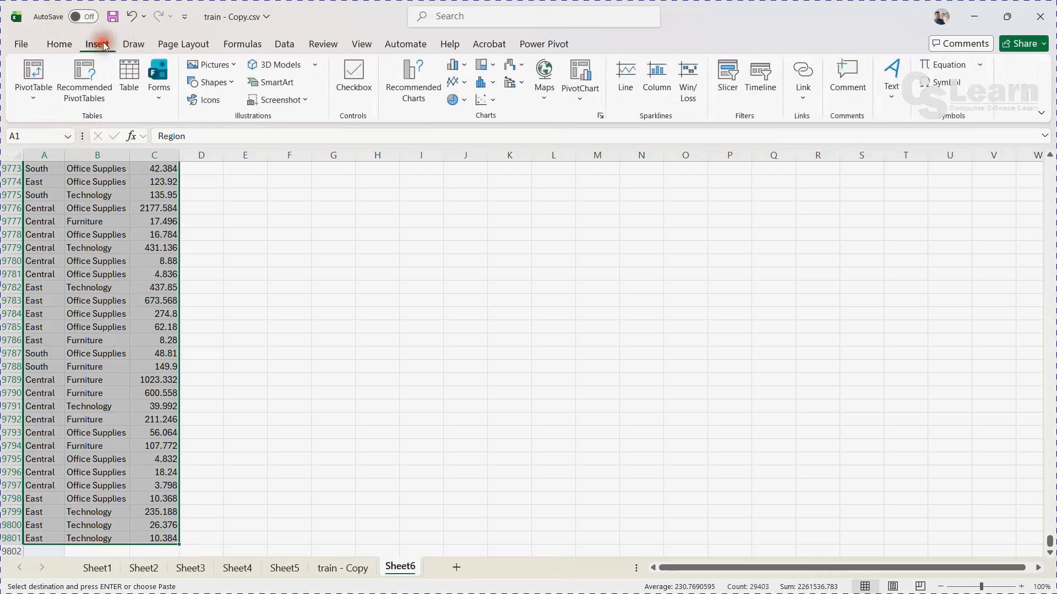
left_click(34, 77)
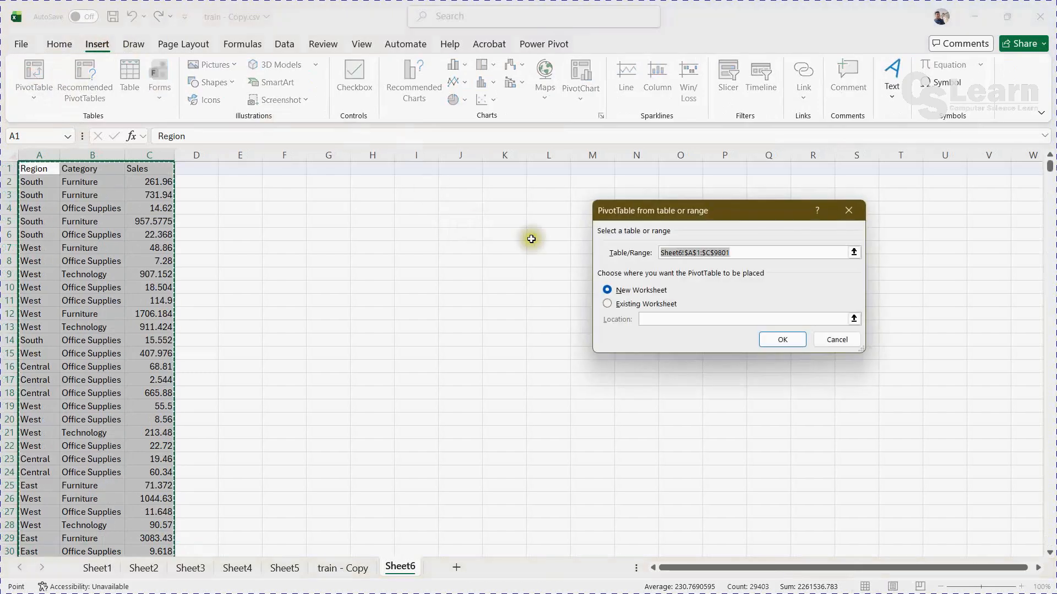
left_click(779, 341)
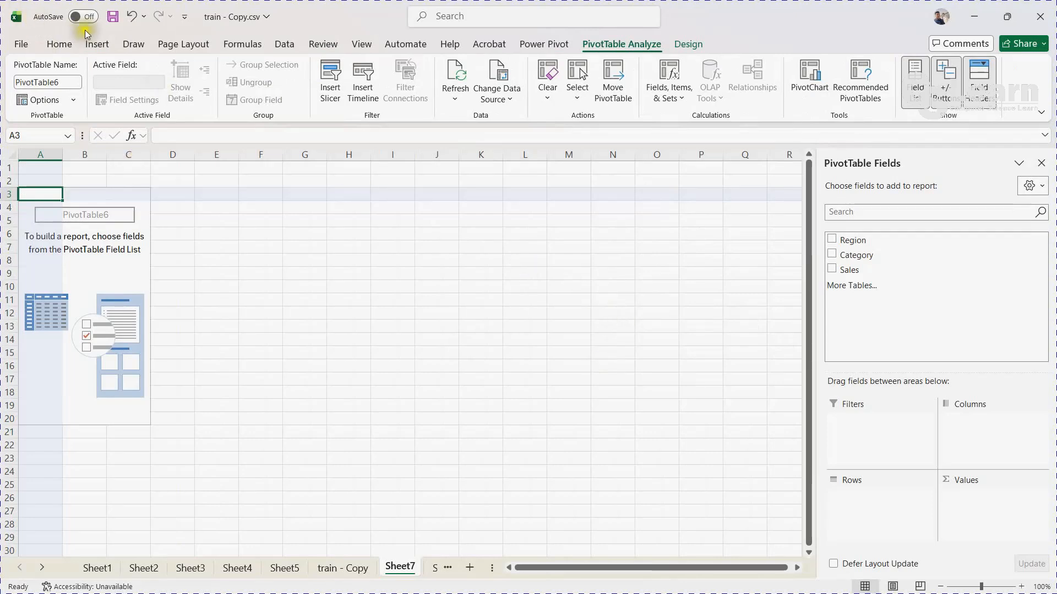
Insert slicers for the Region, Category and Sales fields of the new PivotTable.
left_click(104, 45)
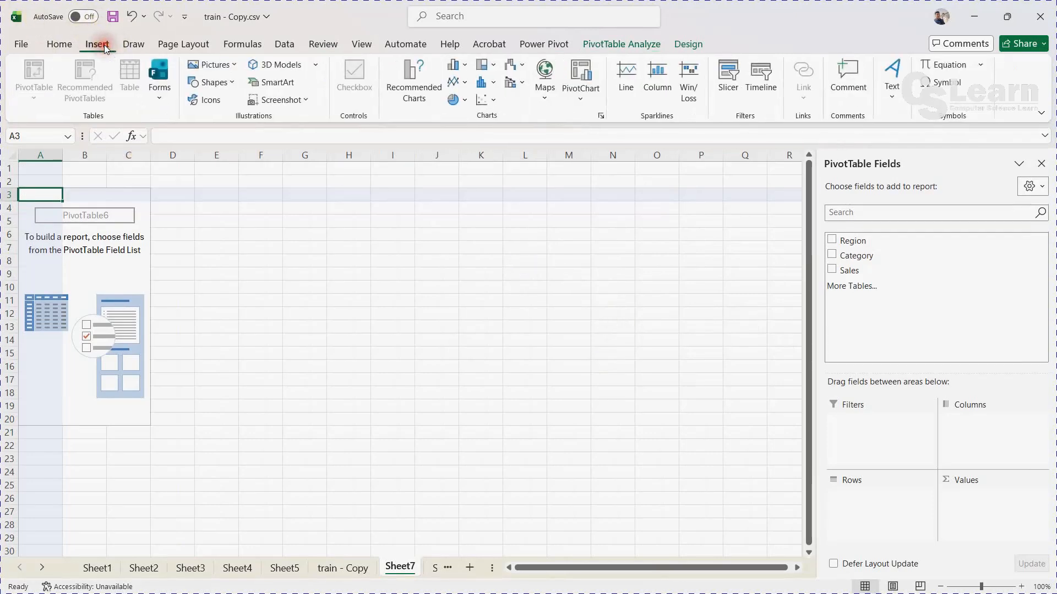
left_click(728, 80)
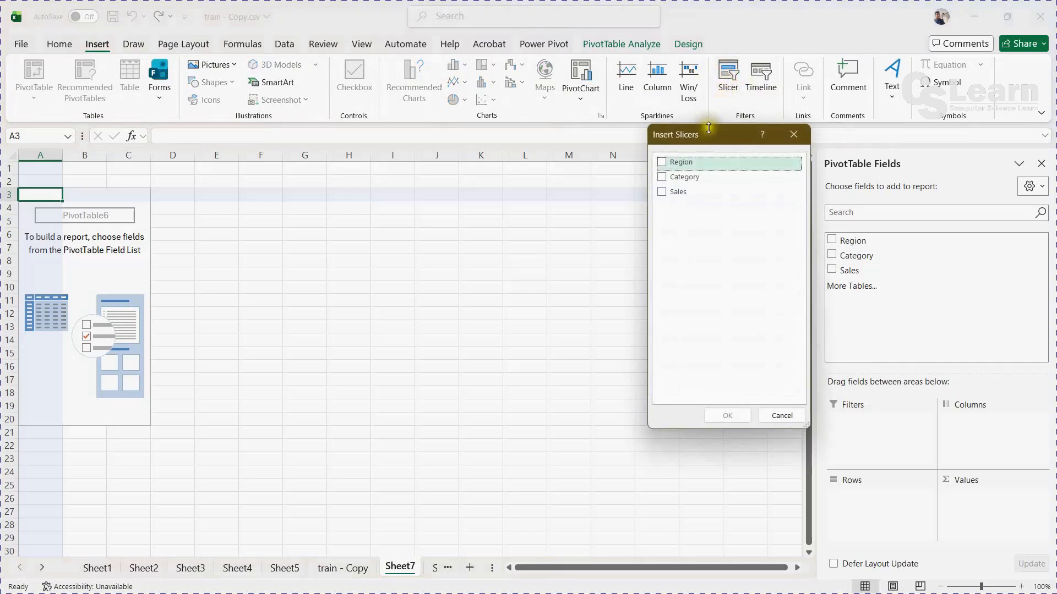
left_click_drag(712, 134, 591, 186)
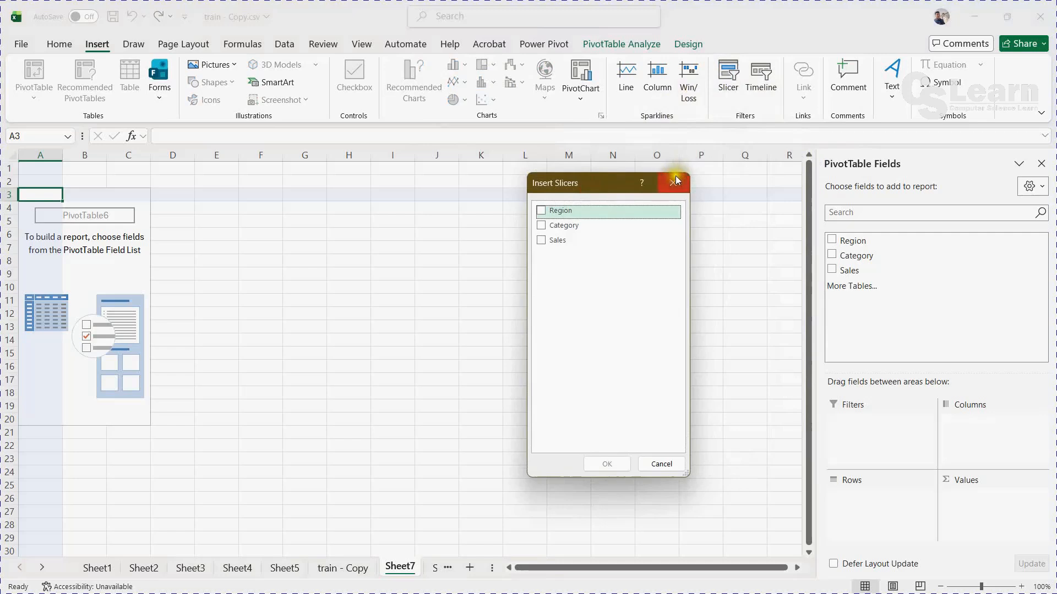
left_click(541, 211)
left_click(541, 225)
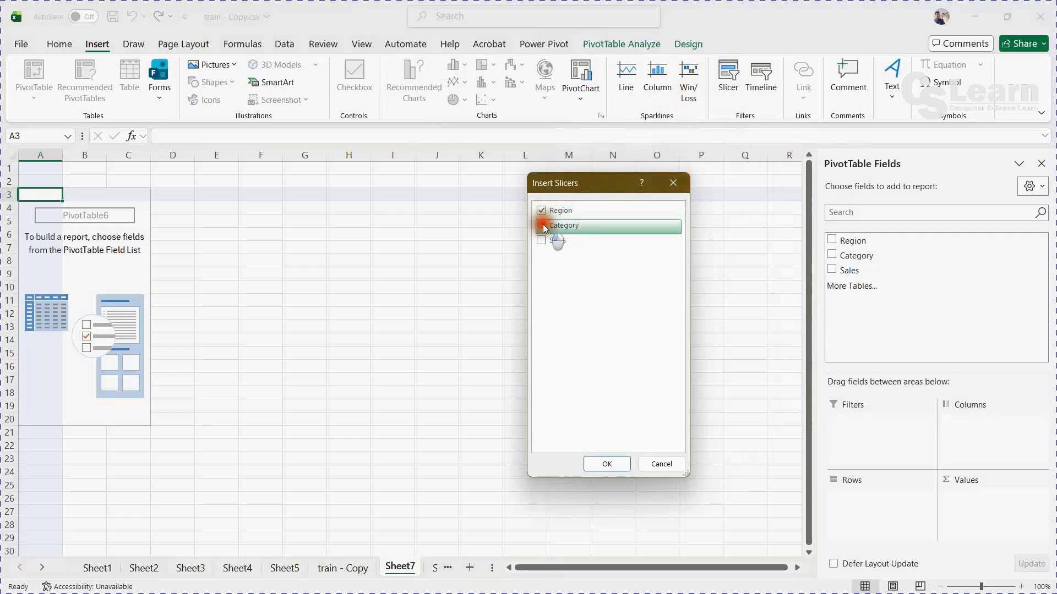
left_click(541, 240)
left_click(605, 464)
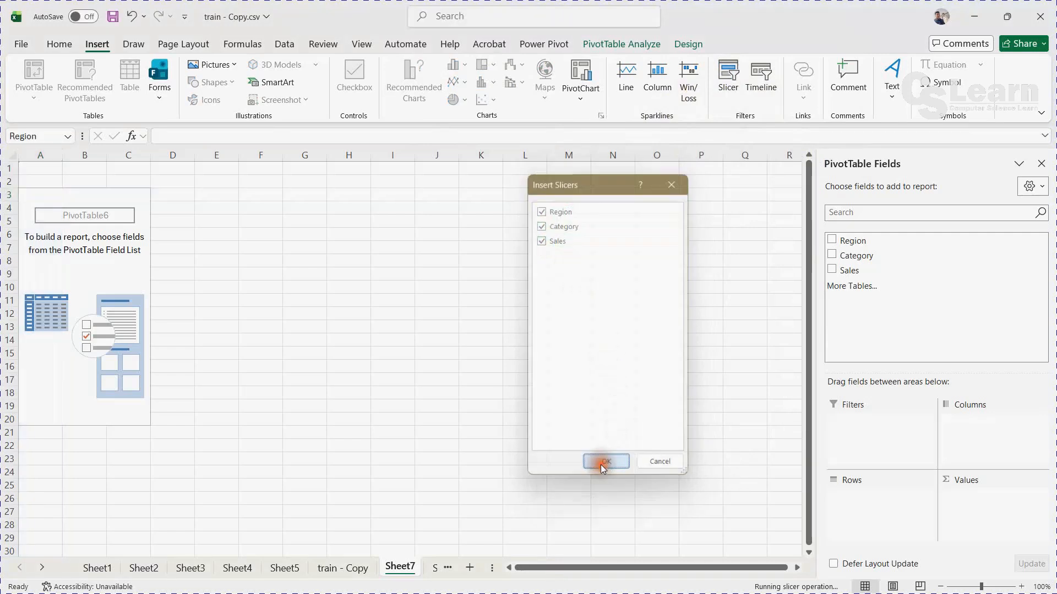
Separate the overlapping slicers so that Region, Category and Sales sit side by side beside the PivotTable.
left_click_drag(428, 307, 621, 214)
left_click_drag(432, 278, 528, 215)
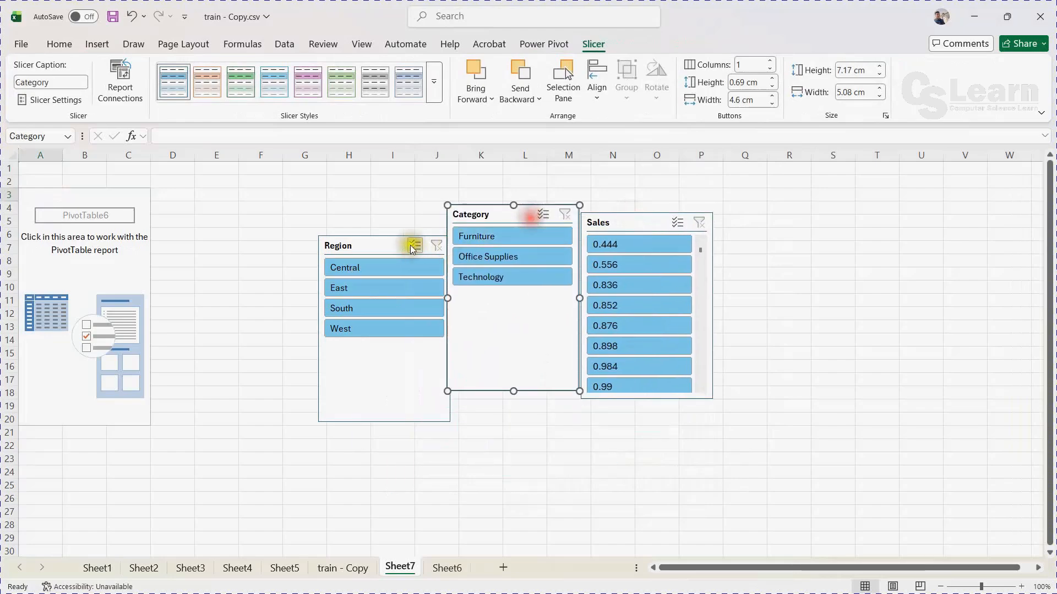
left_click_drag(386, 245, 348, 212)
Try to move cell A3 within the empty PivotTable area.
left_click(59, 196)
left_click_drag(59, 196, 121, 223)
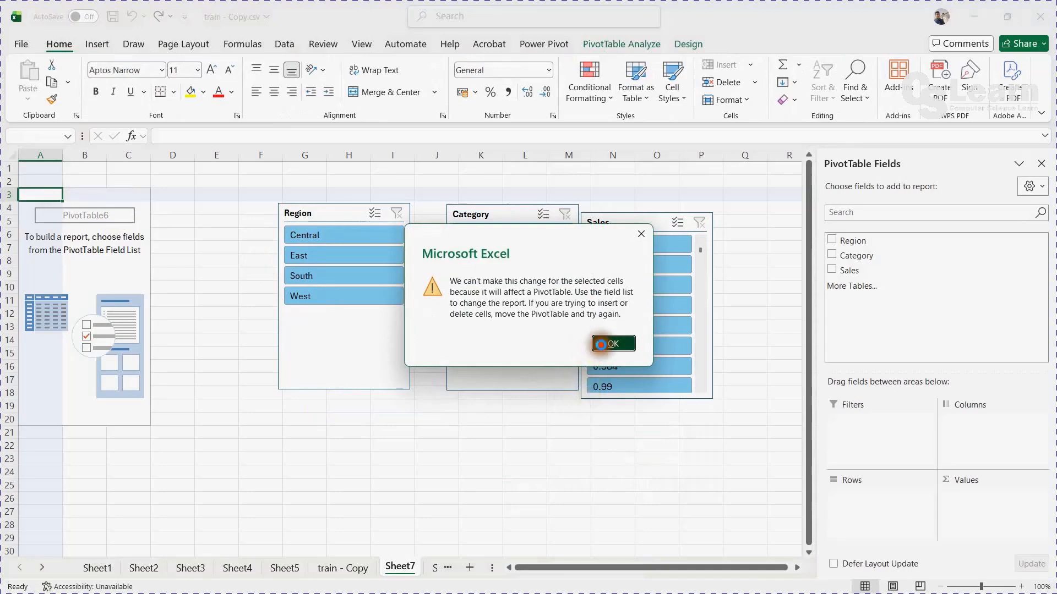
left_click(600, 344)
left_click(558, 433)
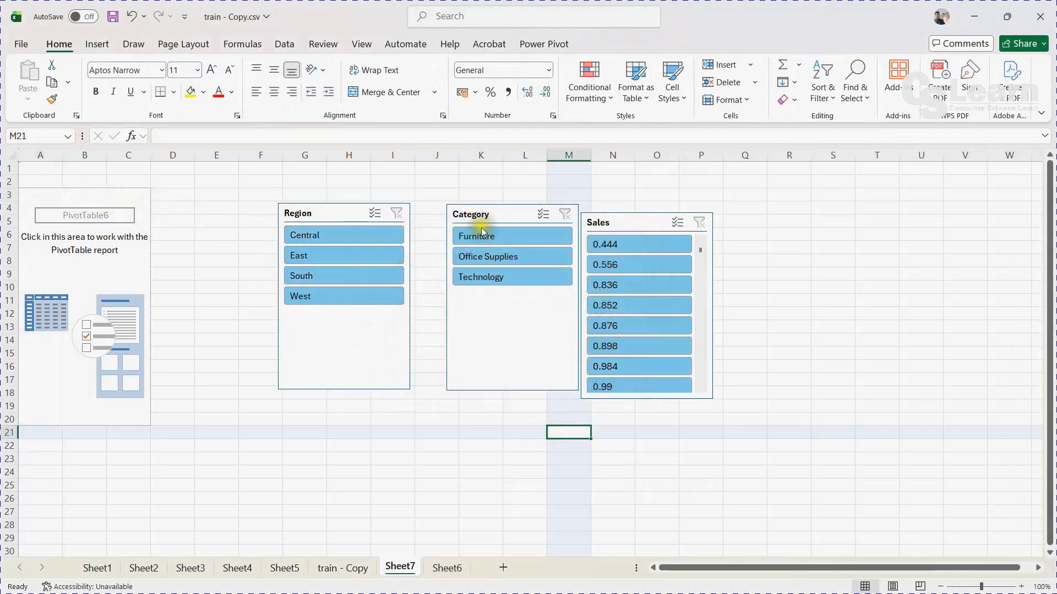
Space out the Sales, Category and Region slicers and line up their top edges in one row.
left_click_drag(644, 224, 703, 209)
left_click_drag(515, 217, 521, 207)
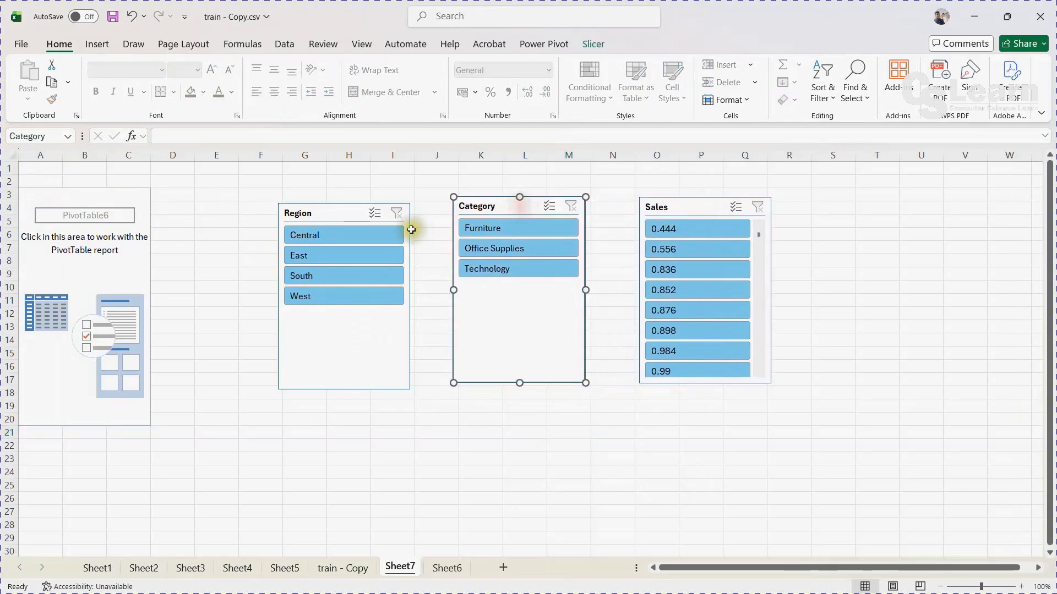
left_click(363, 207)
left_click_drag(362, 207, 373, 201)
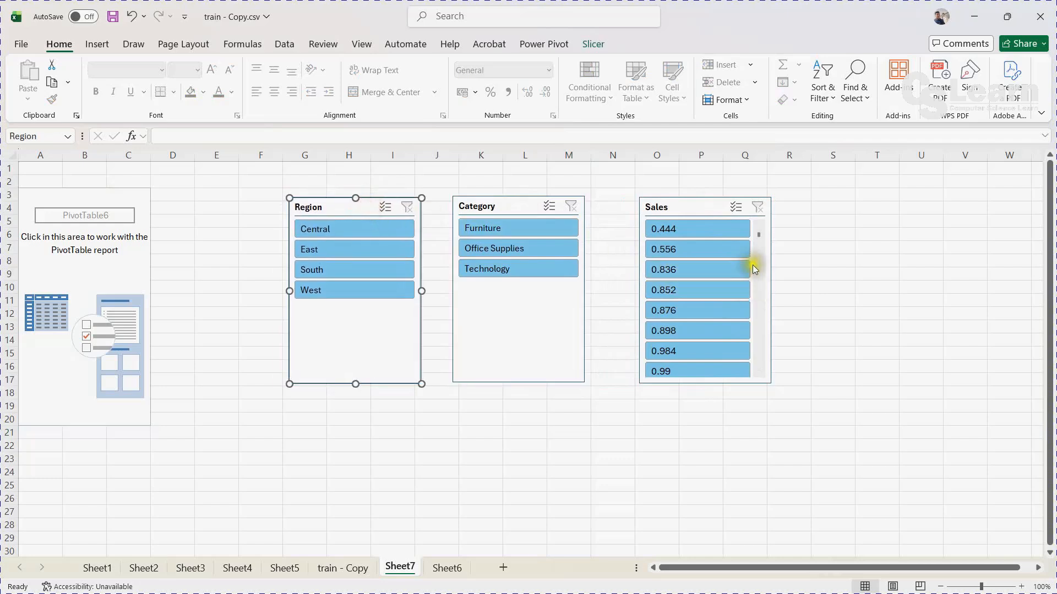
Filter the slicers to the Central region and the Furniture category, leaving Sales unfiltered.
mouse_move(761, 235)
left_mouse_down()
mouse_move(765, 373)
mouse_move(750, 225)
left_mouse_up()
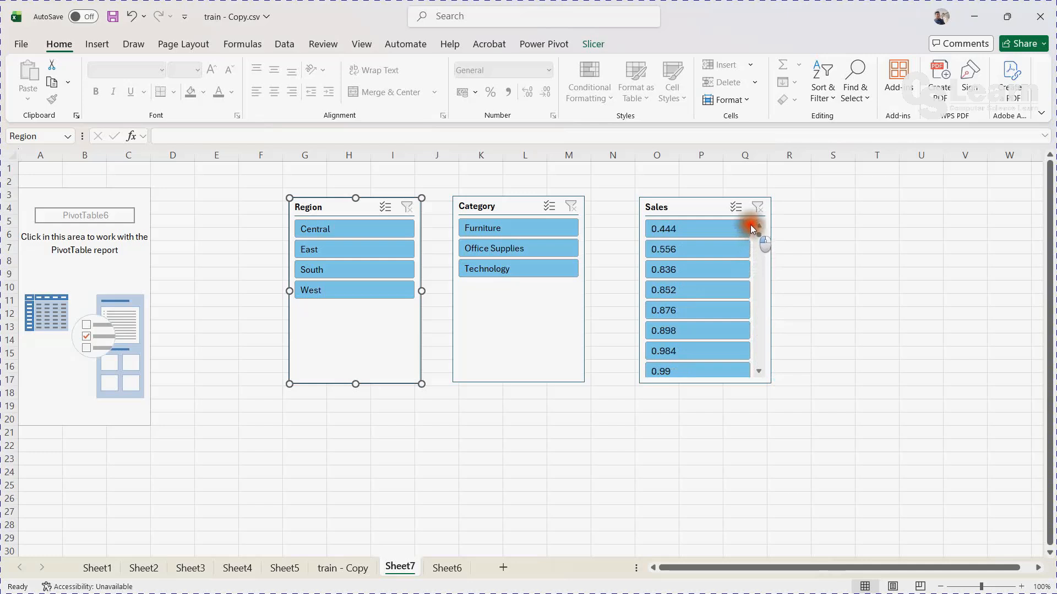
left_click(319, 231)
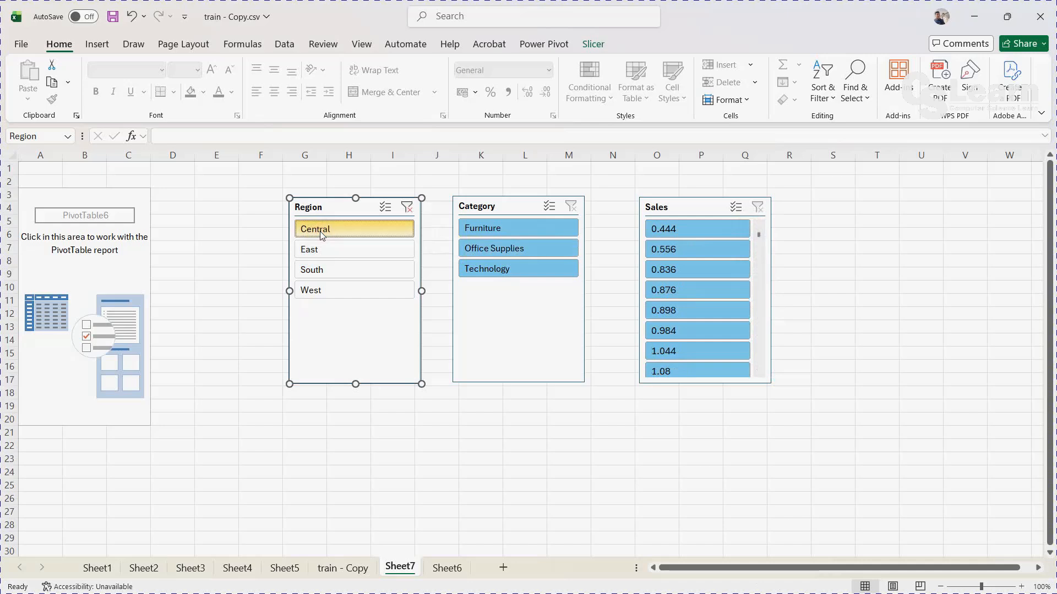
left_click(480, 231)
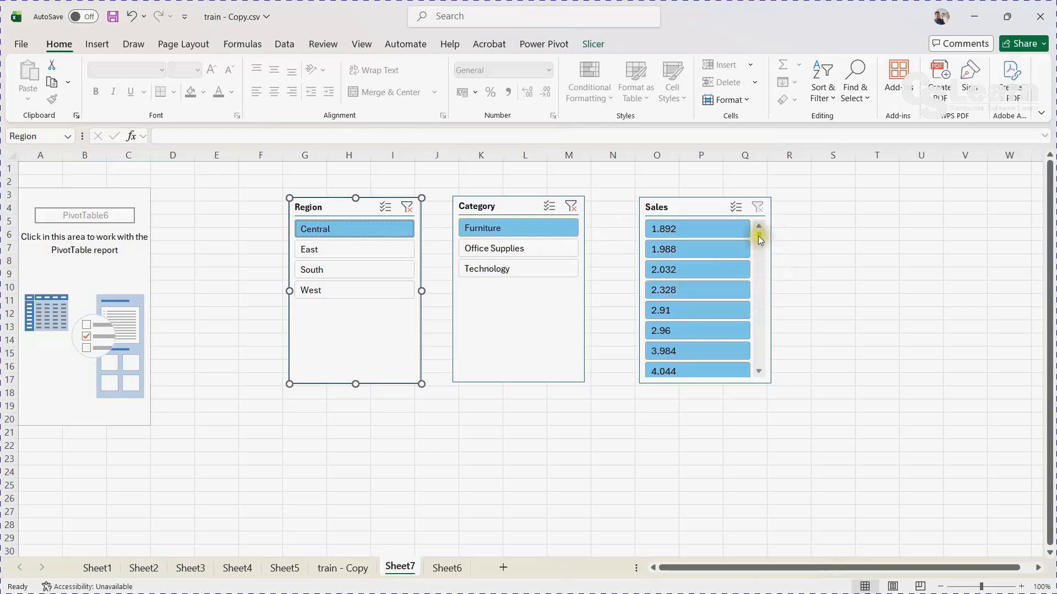
left_click(758, 210)
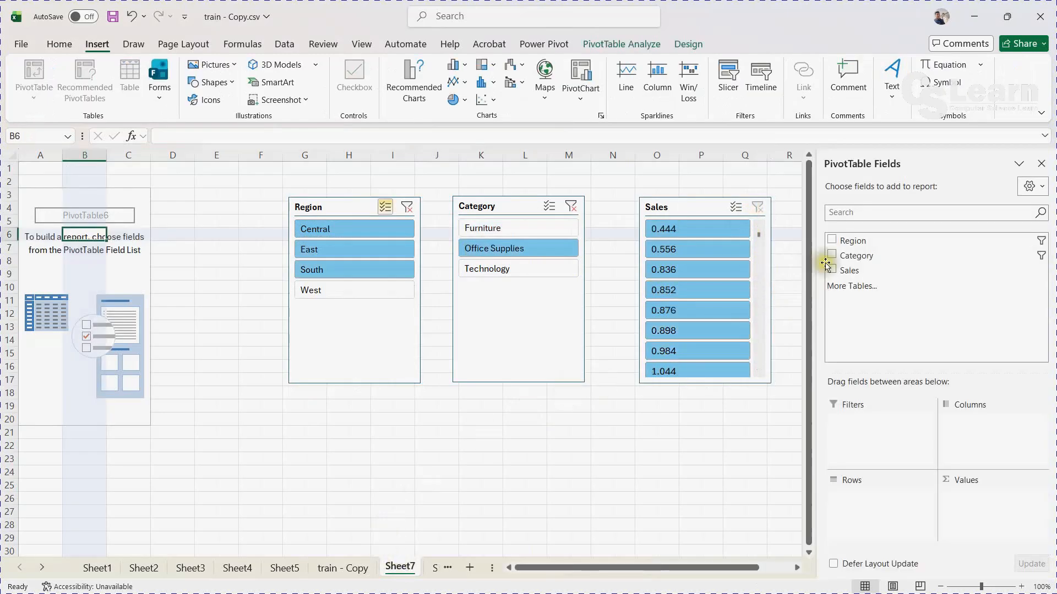
Add Region and Category as PivotTable rows and Sales as the summed value.
left_click(831, 242)
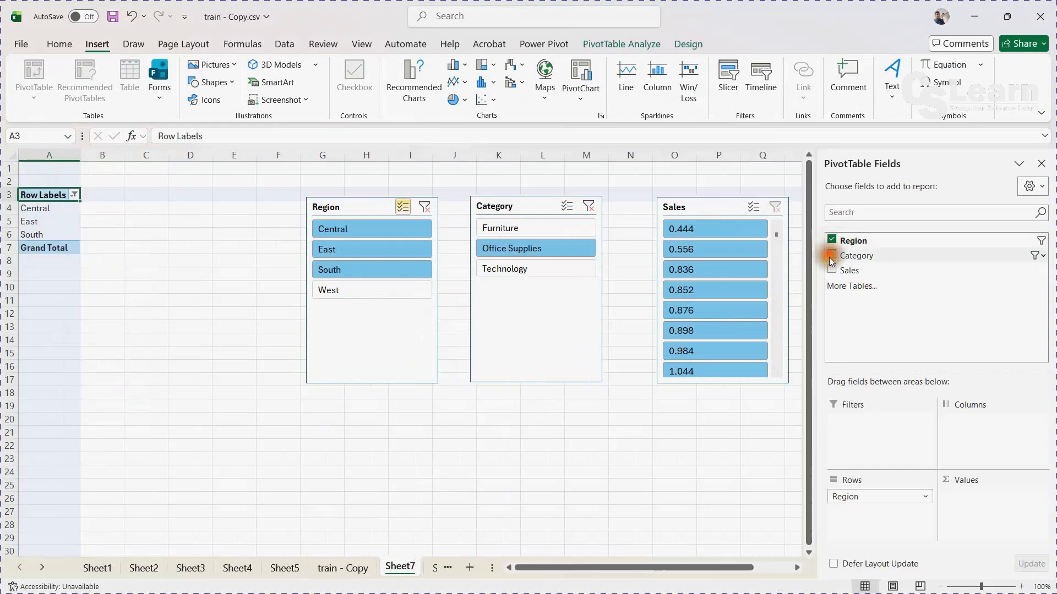
left_click(831, 256)
left_click(832, 270)
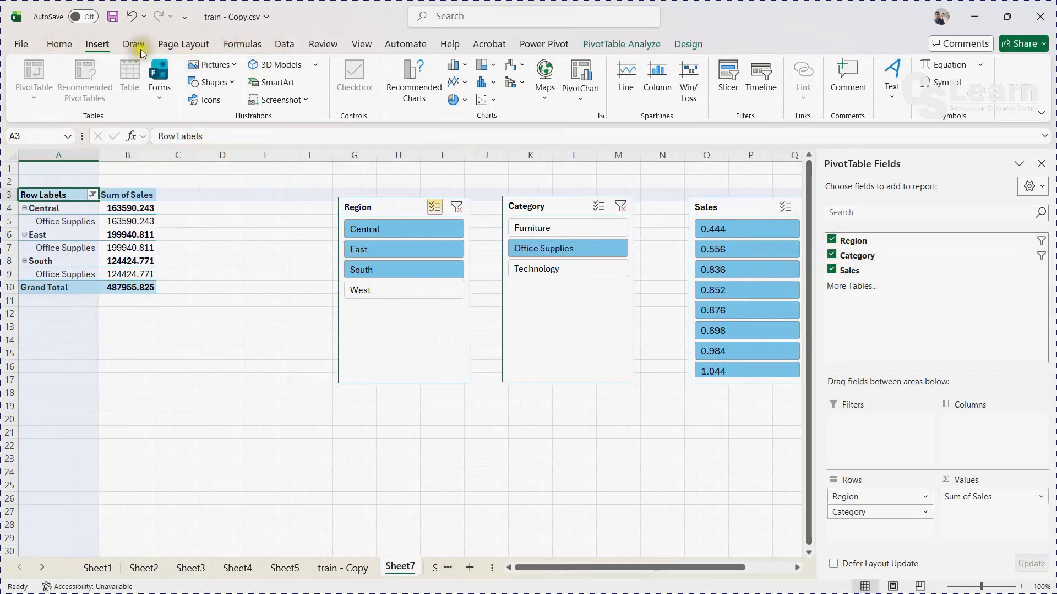
Insert a Clustered Column chart of the PivotTable and place it just below the table.
left_click(409, 78)
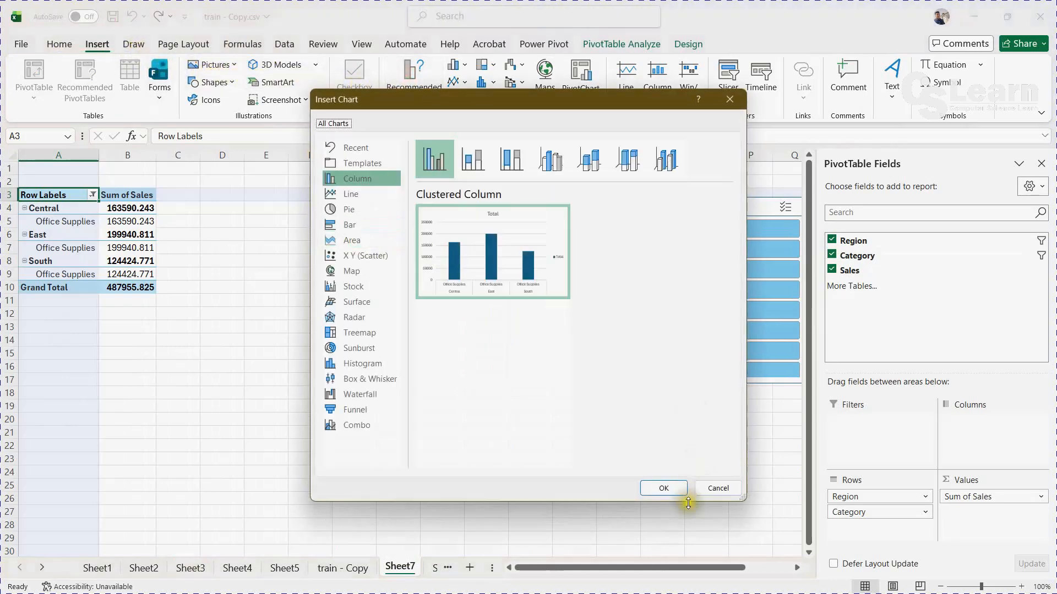
left_click(663, 488)
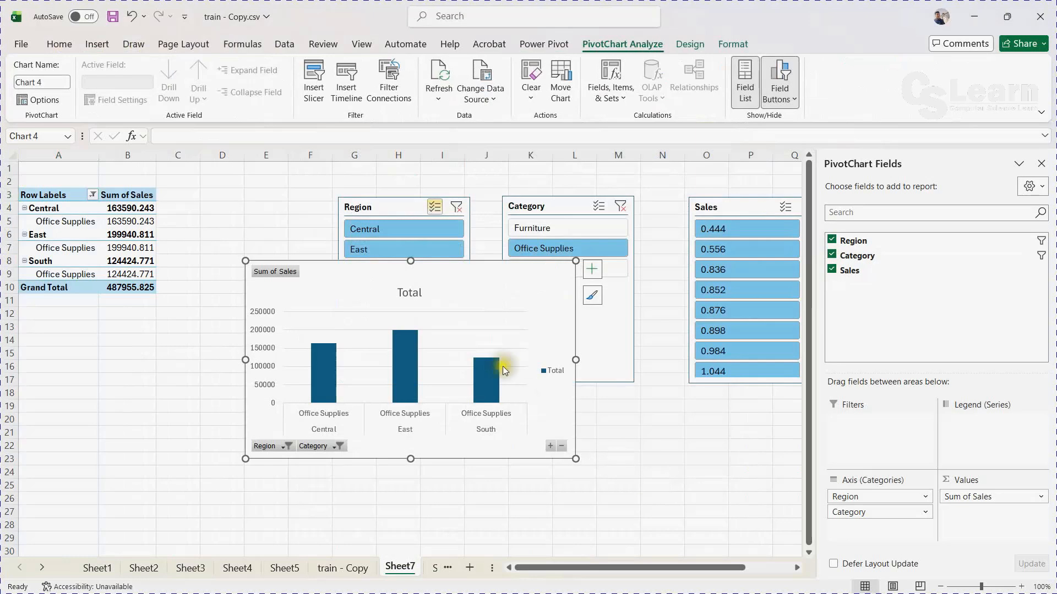
left_click_drag(449, 271, 327, 306)
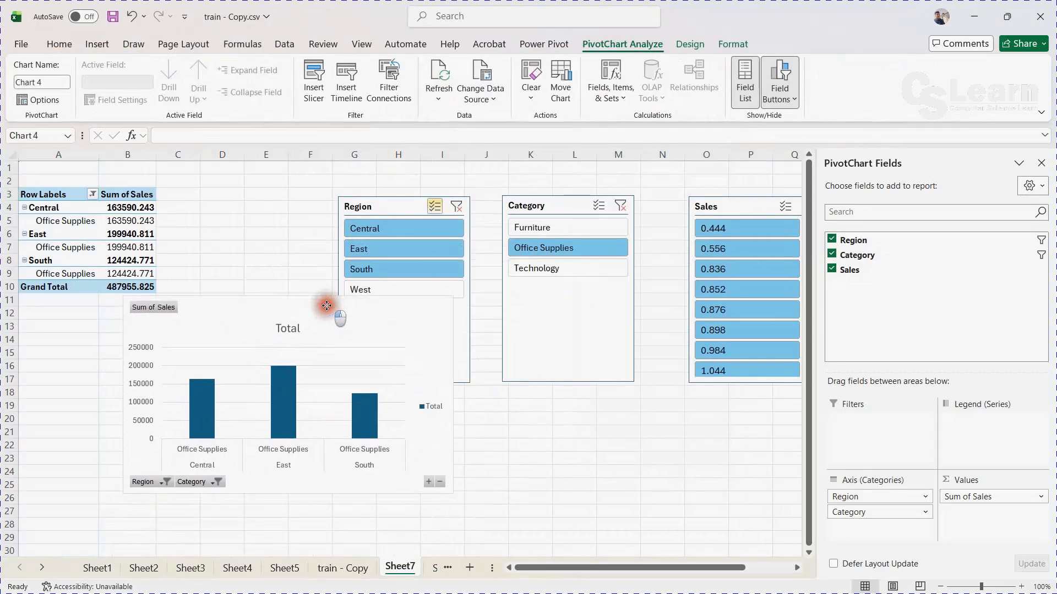
Close the PivotChart field list, move the chart clear of the Region slicer's entries and filter the regions to East, South and West.
left_click(1042, 164)
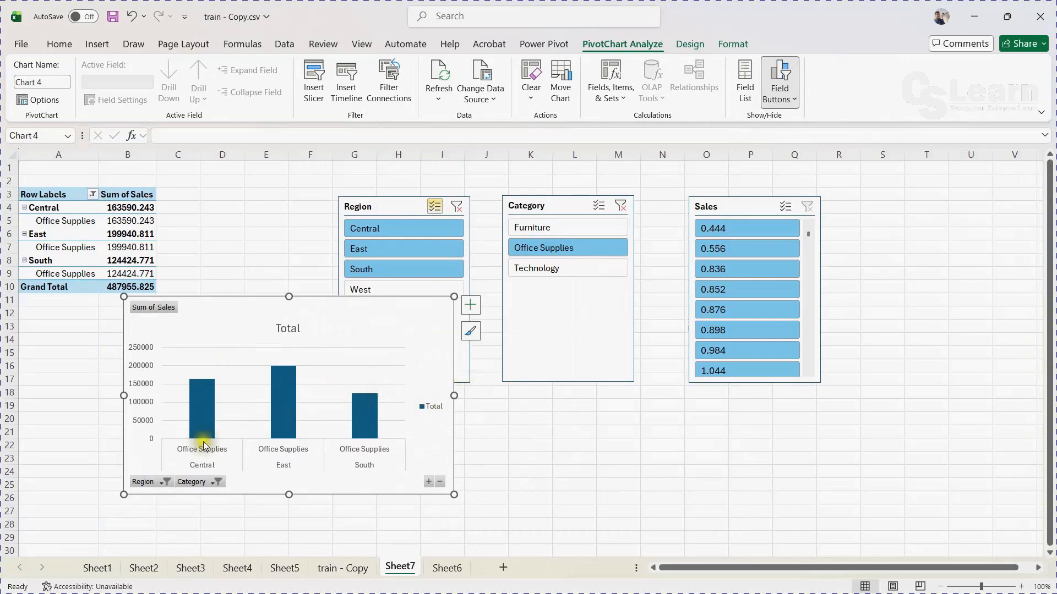
left_click_drag(283, 309, 343, 329)
left_click(361, 290)
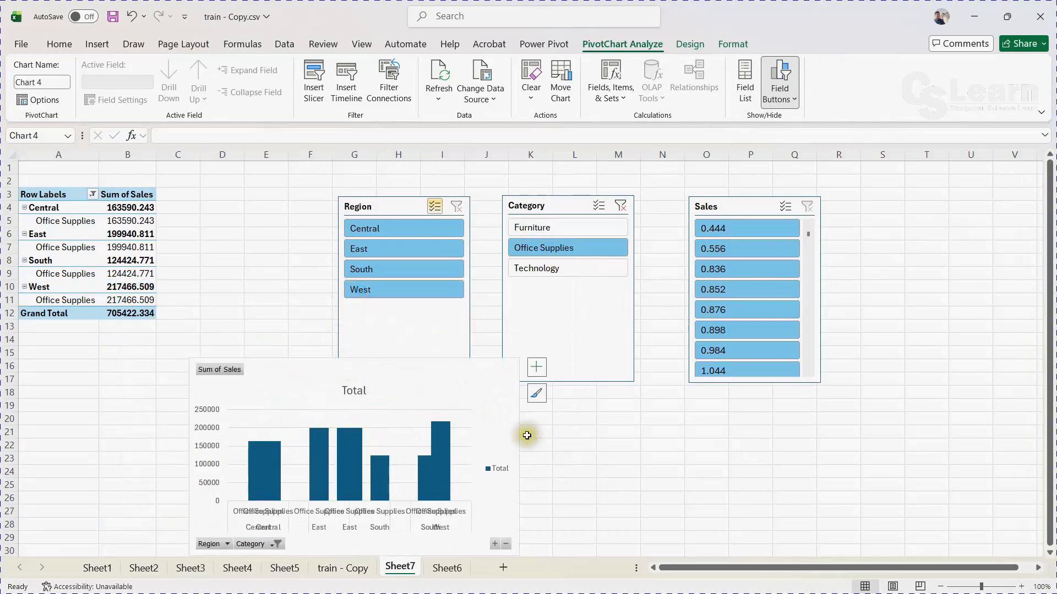
left_click(388, 233)
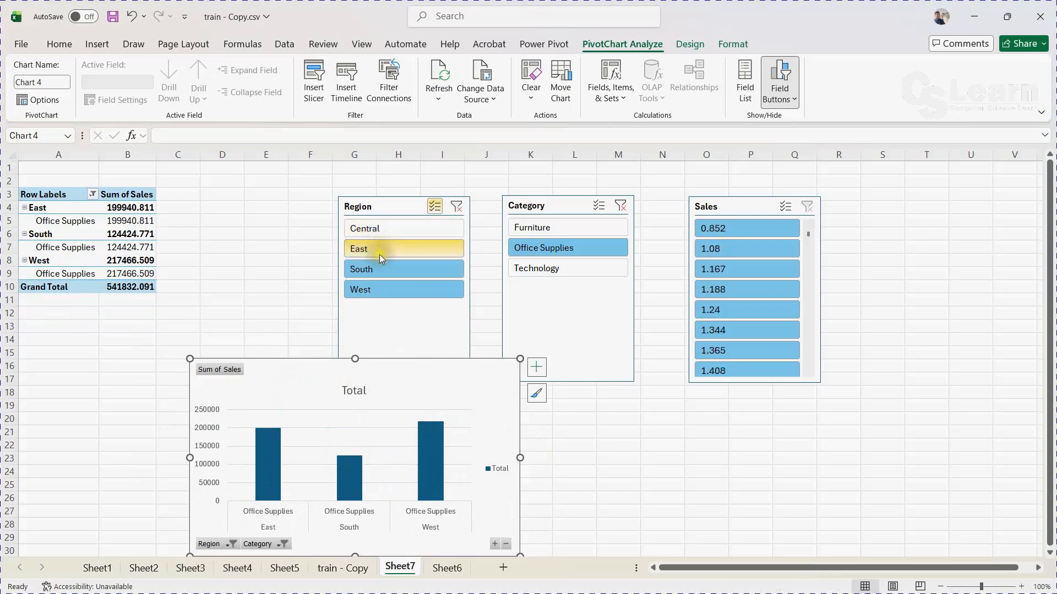
Arrange the Region, Category and Sales slicers and the chart in one row beside the PivotTable.
left_click(464, 376)
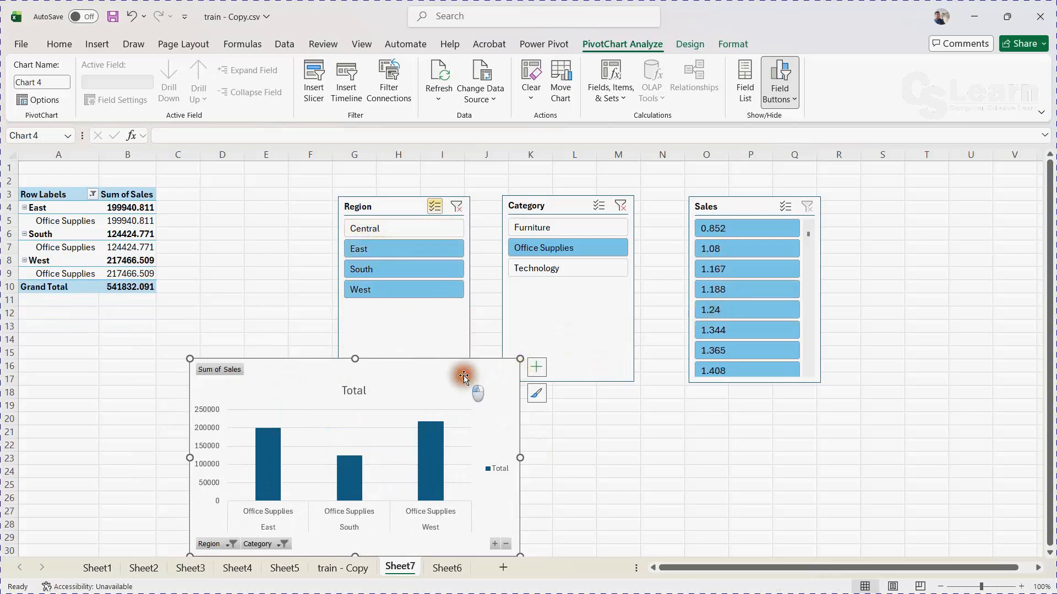
left_click_drag(464, 377, 643, 390)
left_click_drag(401, 206, 253, 180)
left_click_drag(549, 198, 418, 180)
left_click_drag(754, 209, 574, 197)
left_click_drag(553, 396, 852, 208)
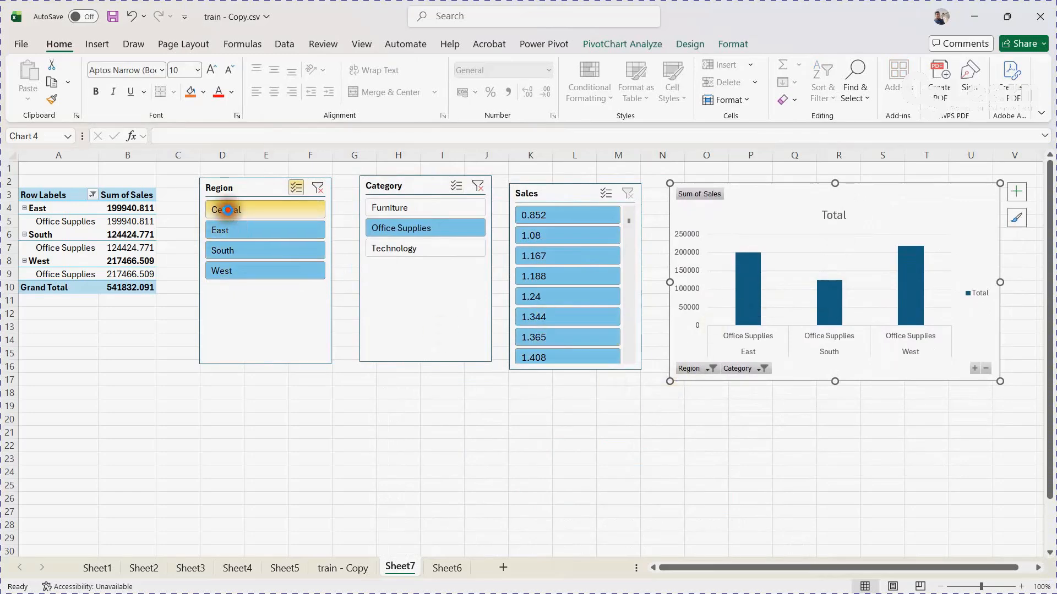
Include the Central region in the filter and switch the Category slicer through Furniture and Office Supplies to Technology.
left_click(227, 209)
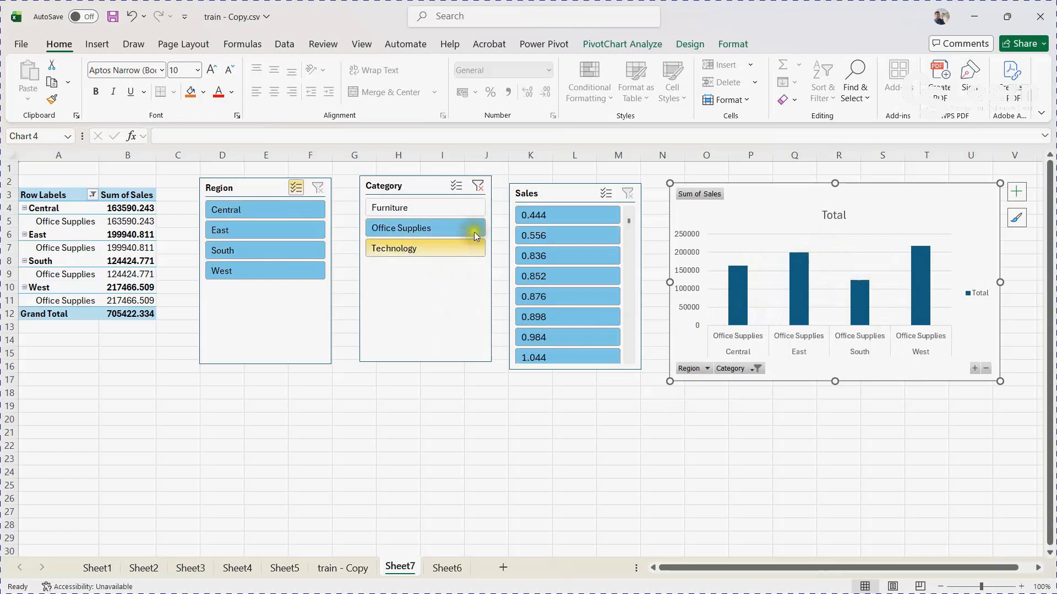
left_click(401, 212)
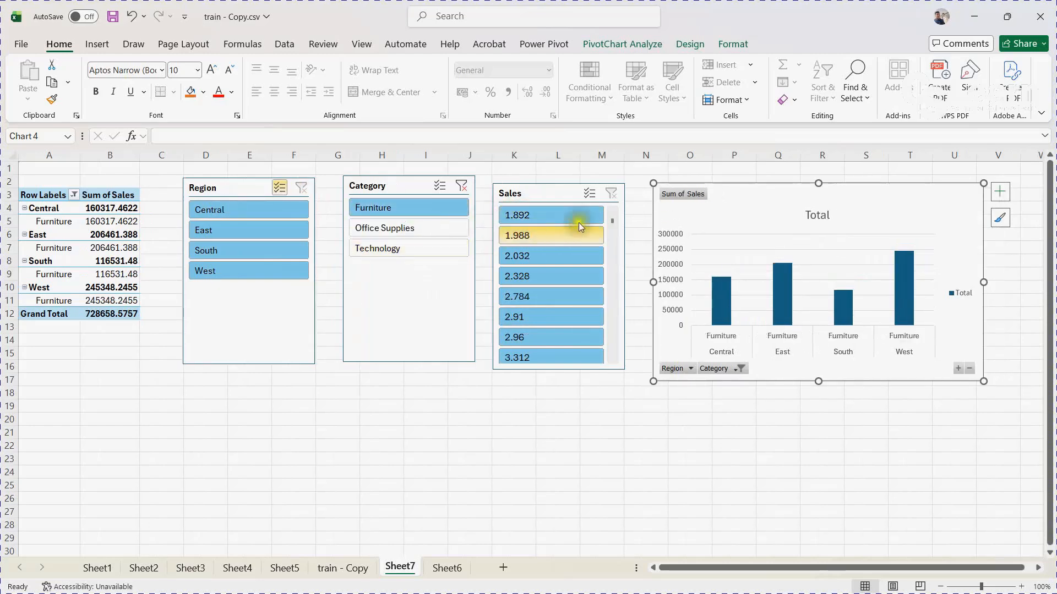
left_click_drag(611, 220, 611, 254)
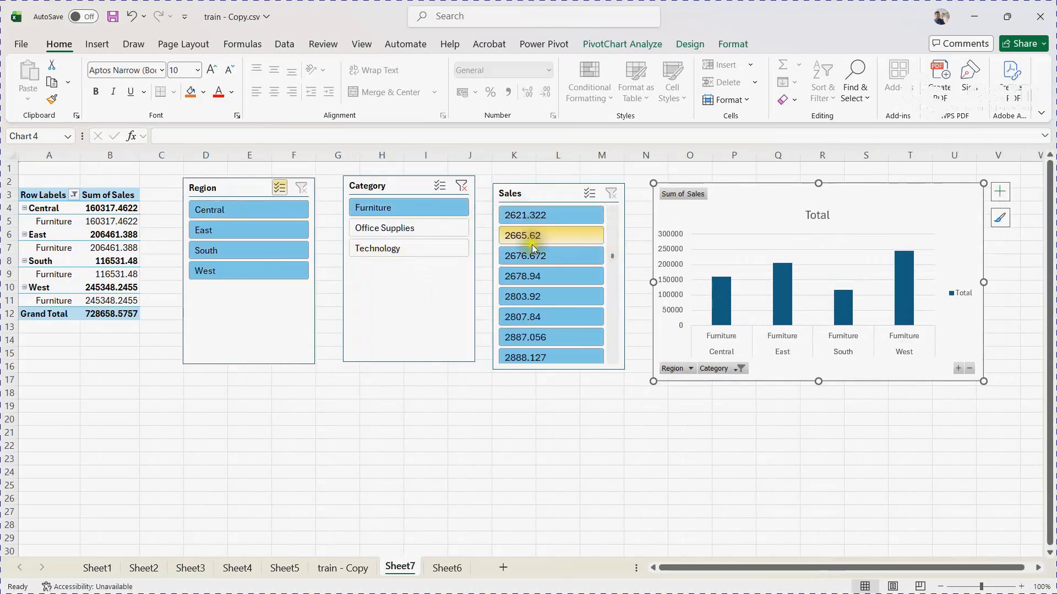
left_click_drag(611, 255, 613, 265)
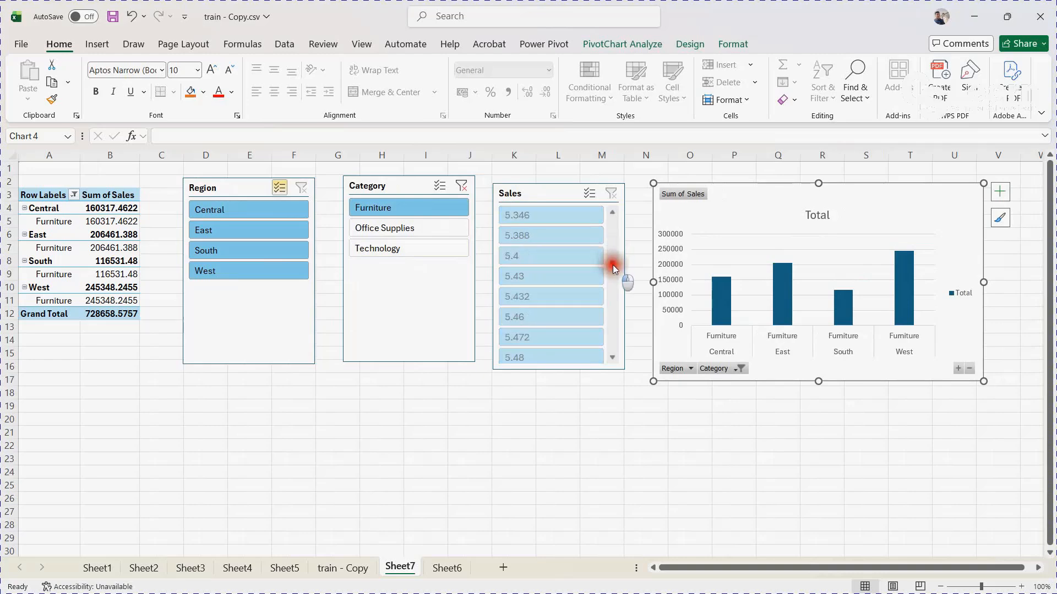
left_click(392, 228)
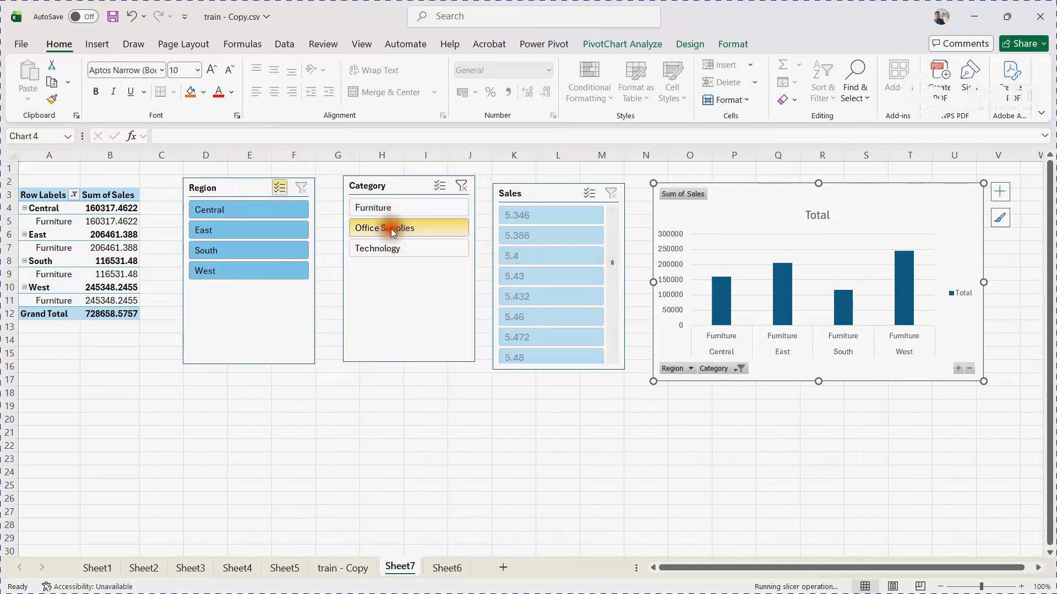
left_click(389, 248)
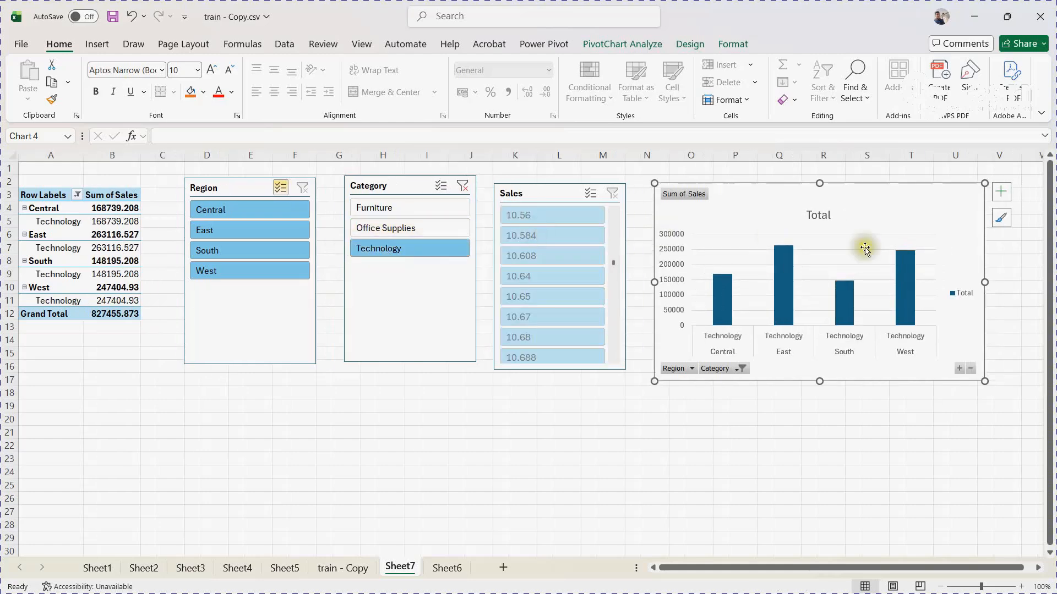
Exclude the East, South and West regions one after another and restore all four regions in the filter.
left_click(231, 228)
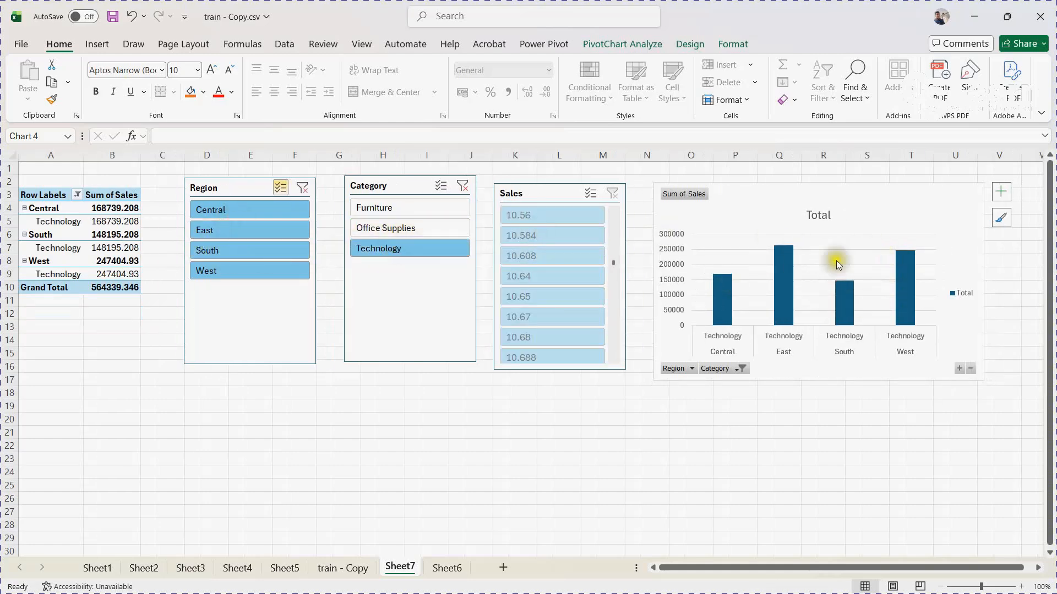
left_click(870, 295)
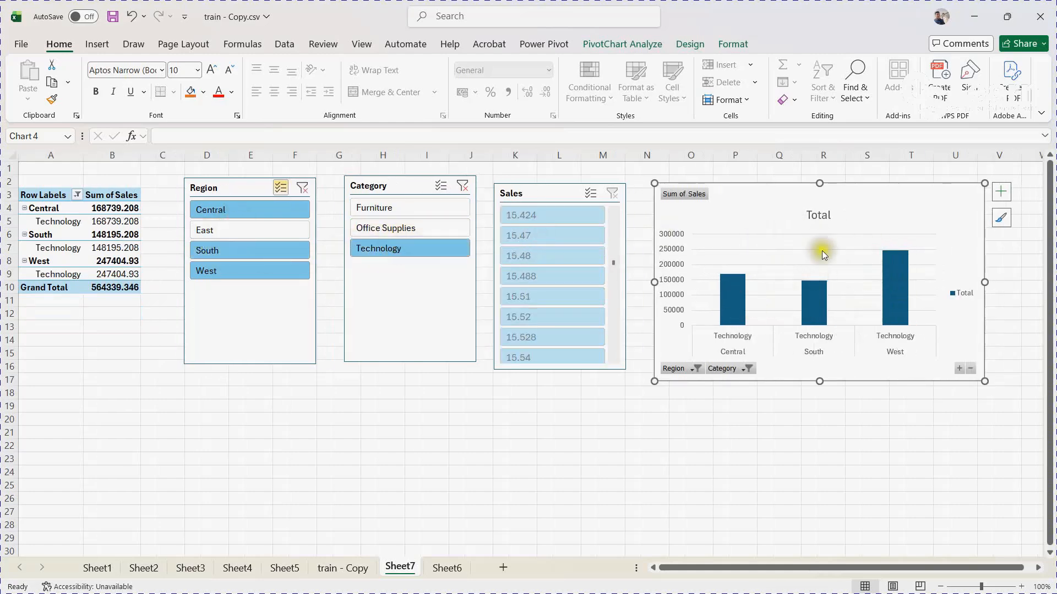
left_click(238, 254)
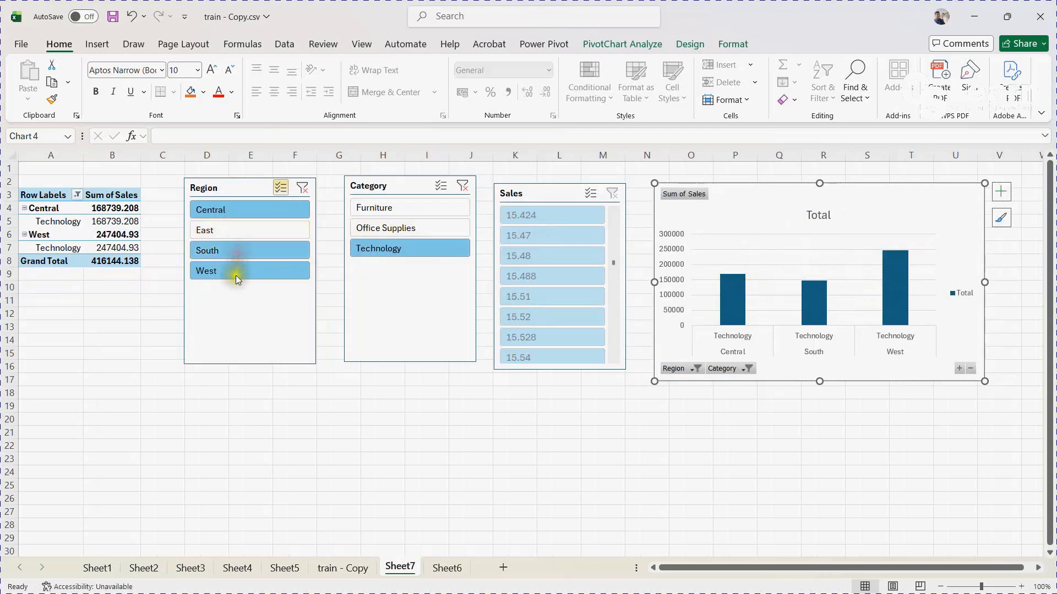
left_click(236, 271)
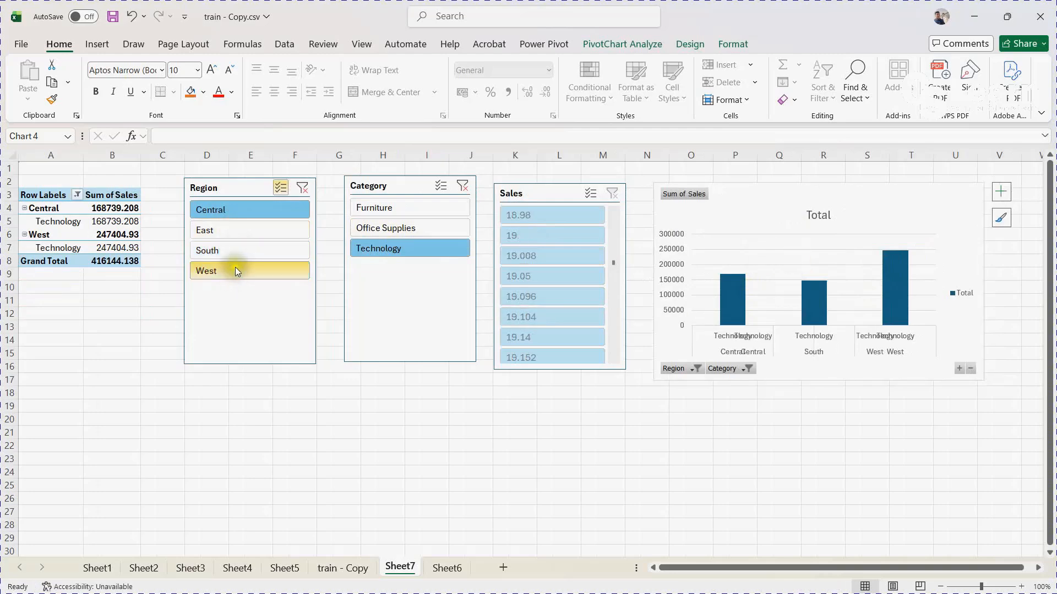
left_click(232, 209)
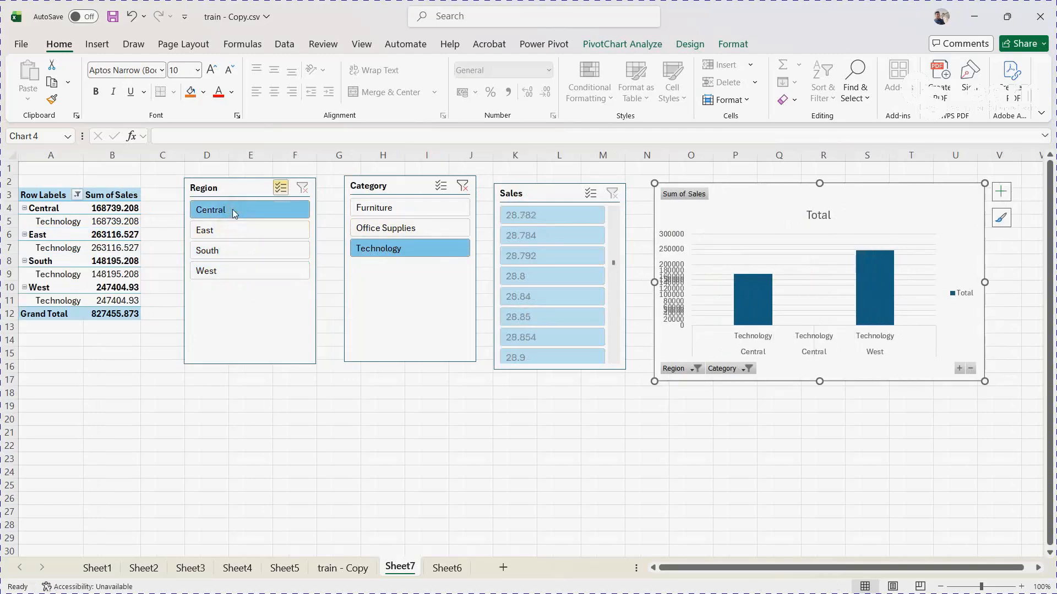
Add a linear trendline and data labels to the column chart, leaving the data table off.
left_click(1007, 223)
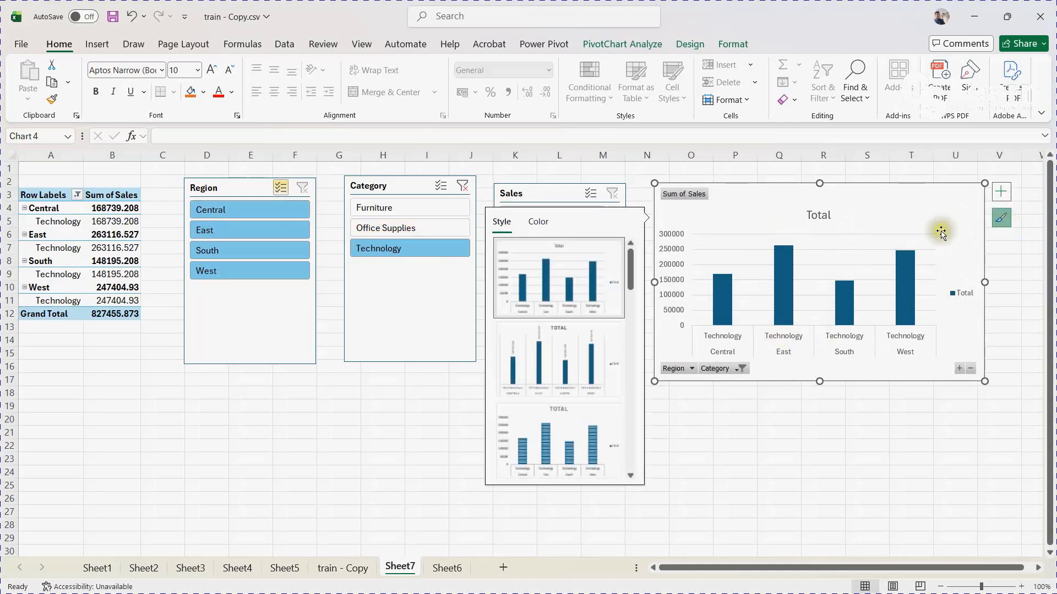
left_click(1001, 191)
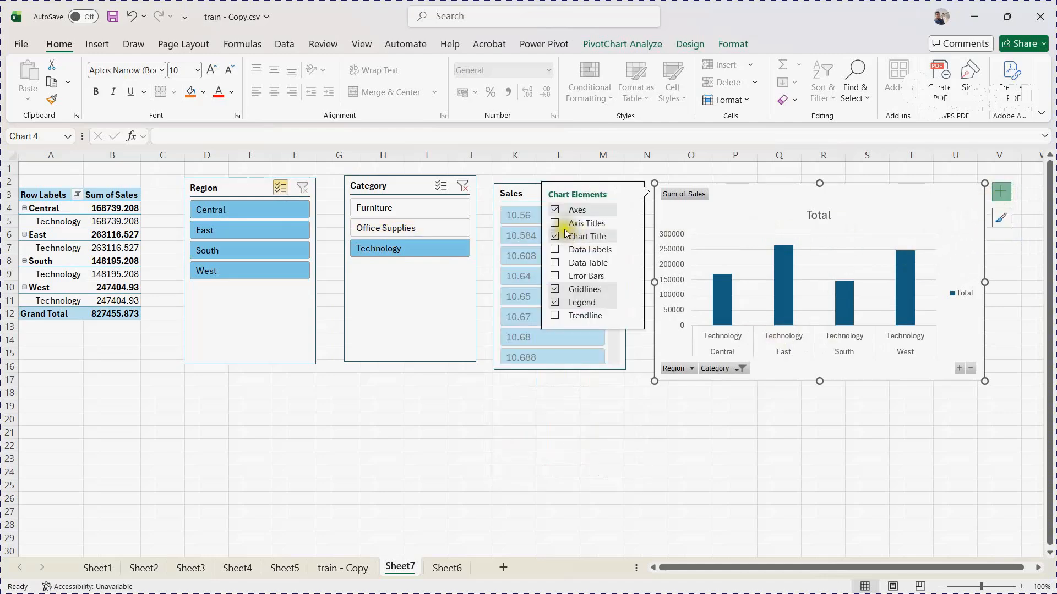
left_click(554, 263)
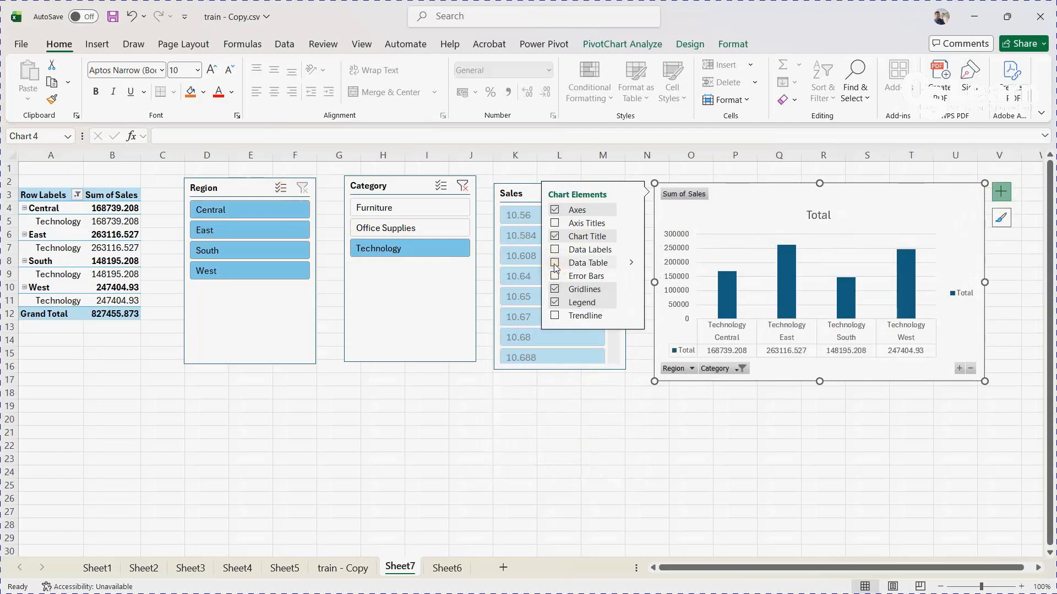
left_click(555, 316)
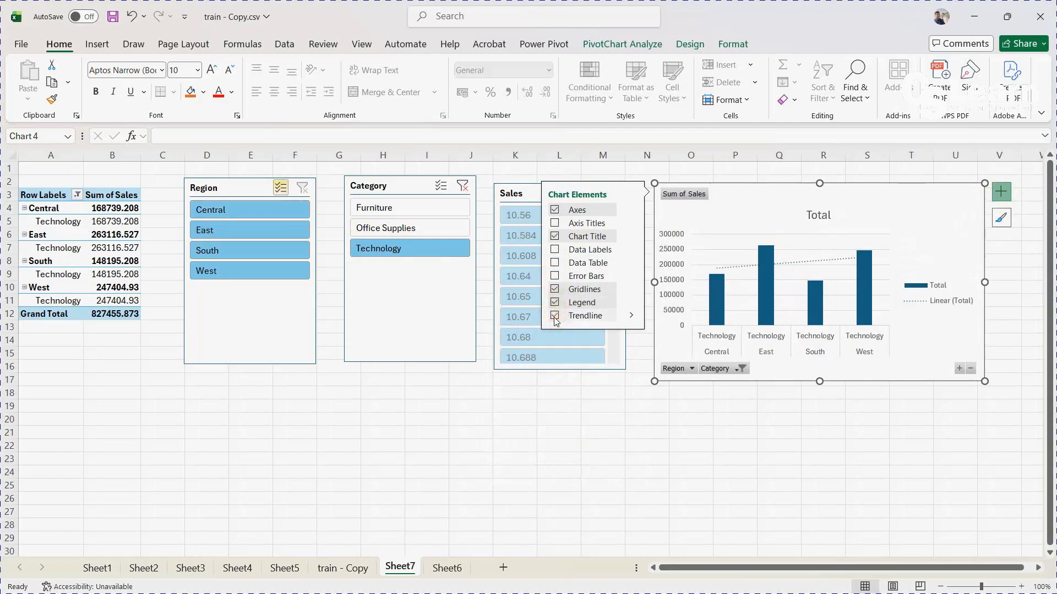
left_click(555, 251)
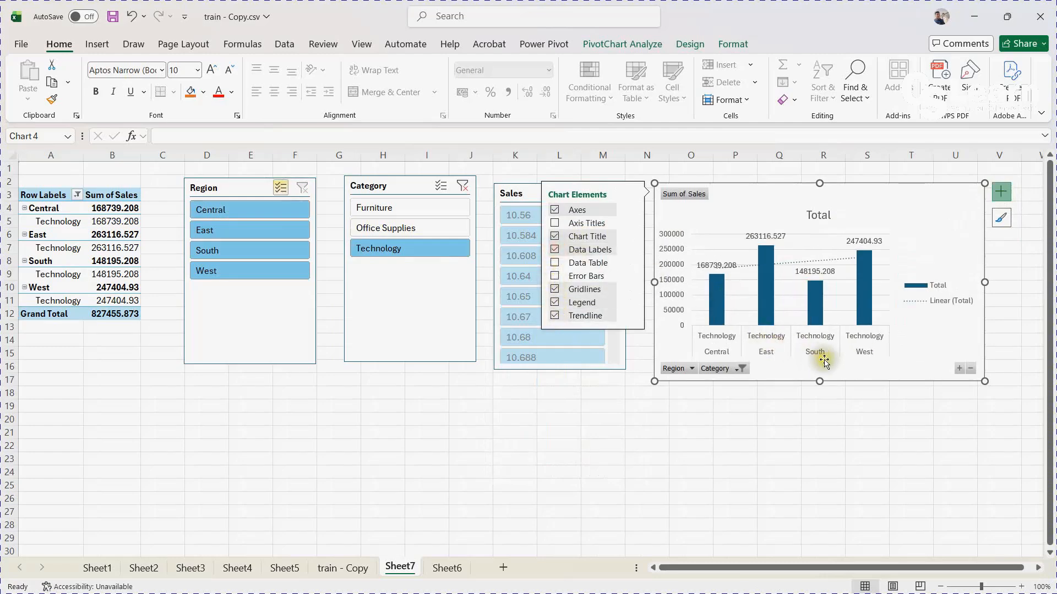
left_click(573, 405)
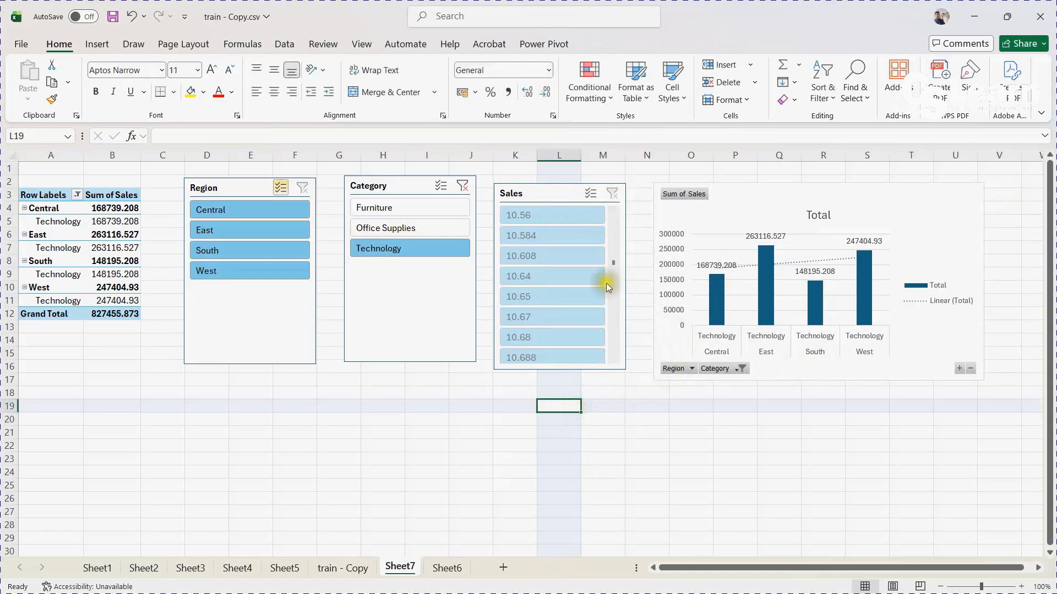
Return the Sales slicer list to its first values and start a screen capture of the worksheet.
left_click_drag(613, 265, 612, 216)
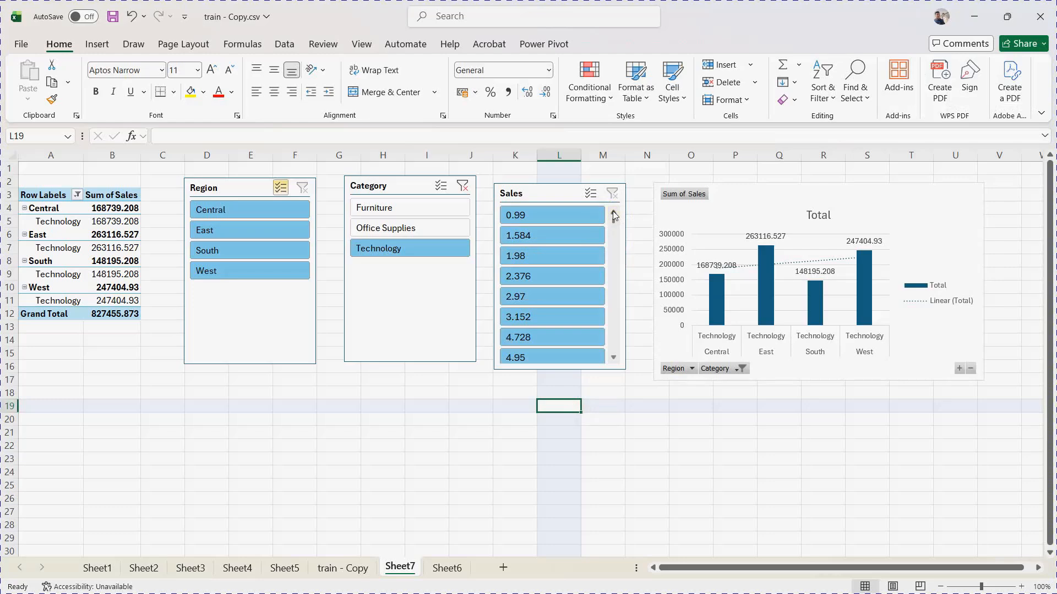
key("super+shift+s")
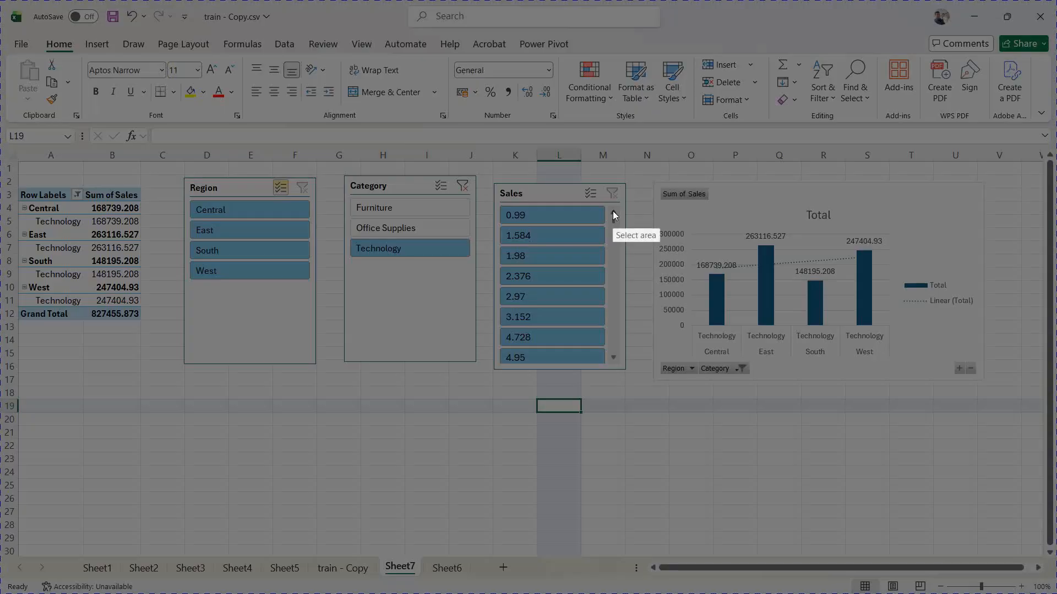